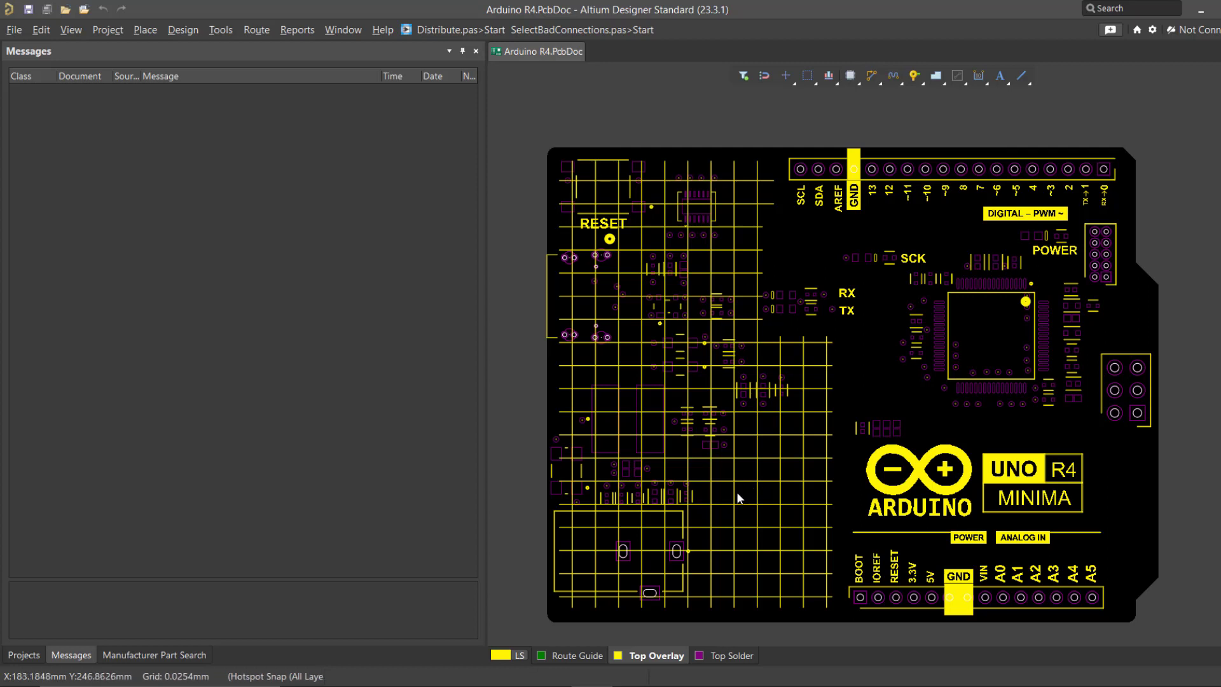
Examine the finished Arduino R4 board in 2D, its layer visibility settings, and its components in 3D.
{"action": "scroll", "coordinate": [818, 529], "scroll_direction": "down", "scroll_amount": 2, "text": "ctrl"}
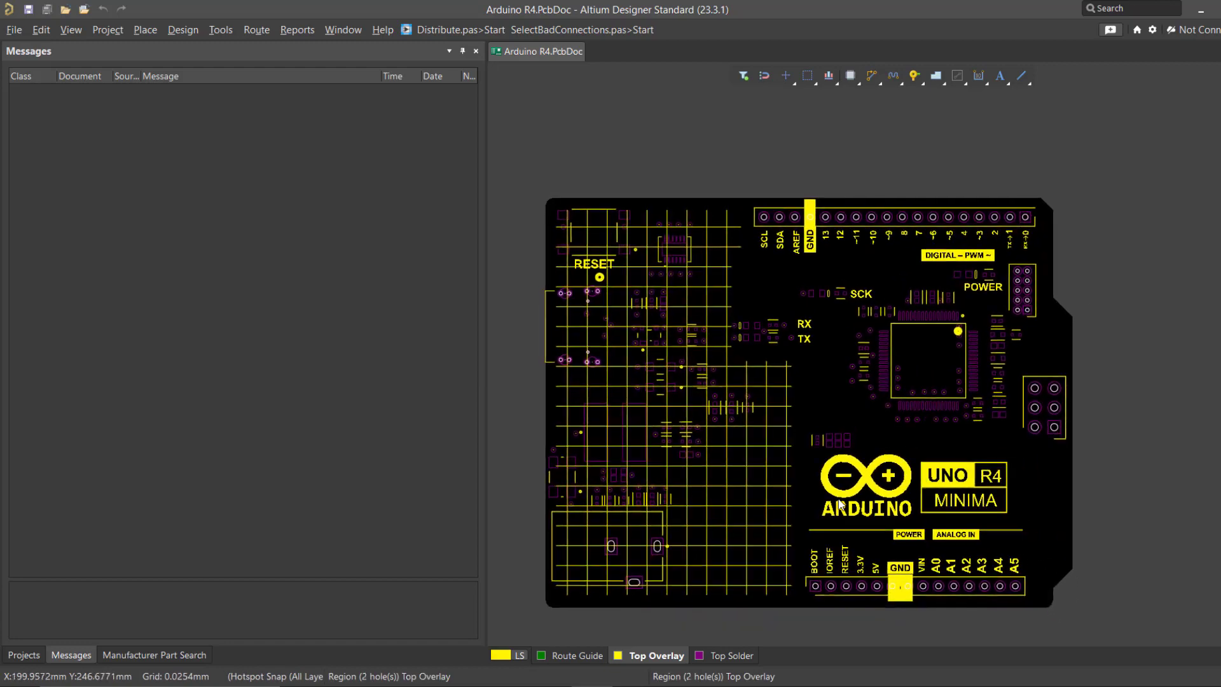
{"action": "scroll", "coordinate": [781, 369], "scroll_direction": "up", "scroll_amount": 2, "text": "ctrl"}
{"action": "right_click_drag", "start_coordinate": [770, 376], "coordinate": [802, 368]}
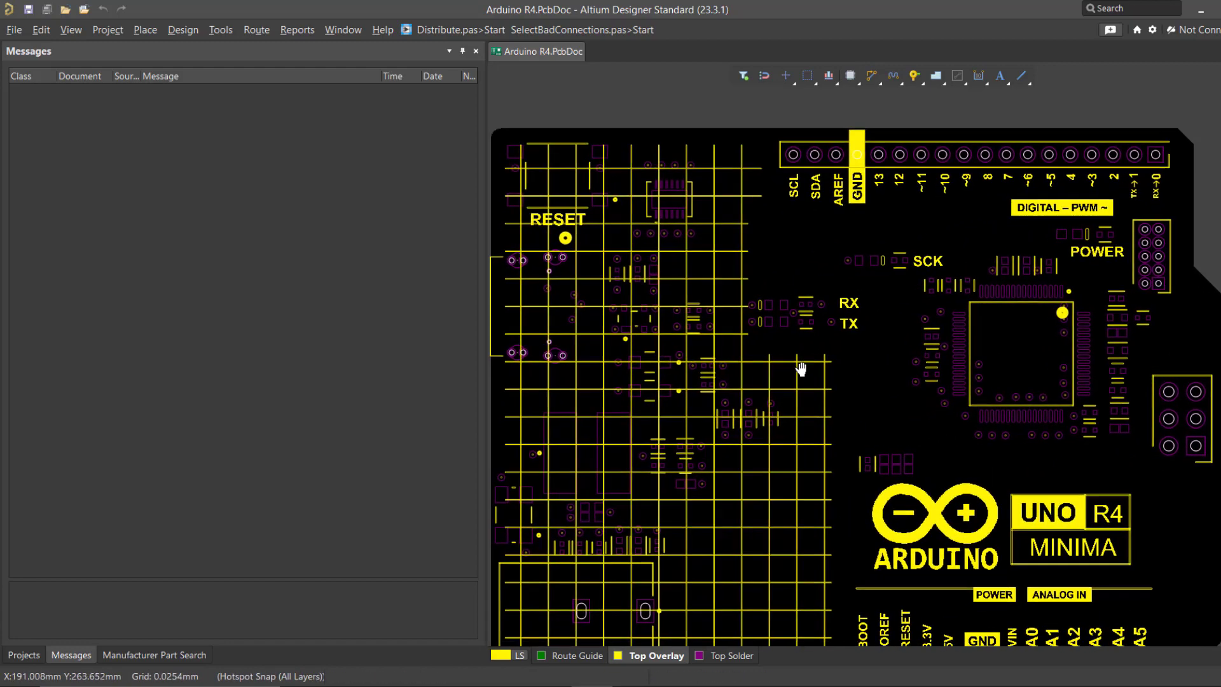
{"action": "key", "text": "l"}
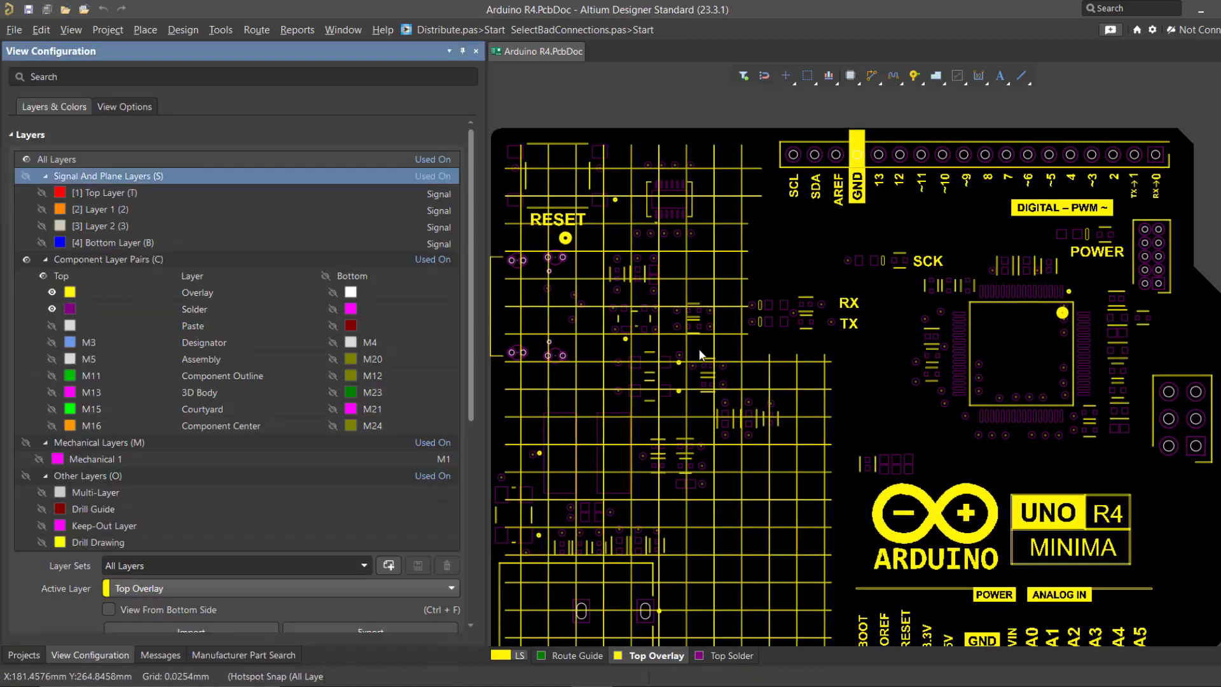
{"action": "right_click_drag", "start_coordinate": [648, 384], "coordinate": [688, 322]}
{"action": "key", "text": "3"}
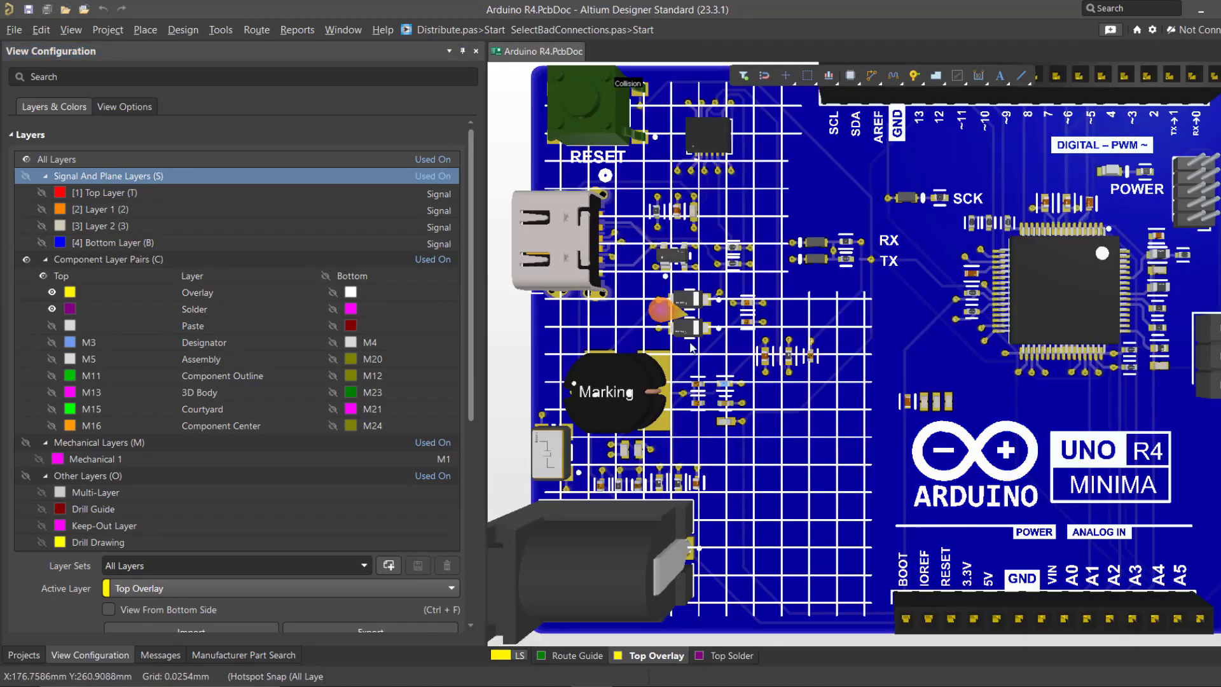
{"action": "scroll", "coordinate": [707, 383], "scroll_direction": "down", "scroll_amount": 1, "text": "ctrl"}
{"action": "mouse_move", "coordinate": [706, 385]}
{"action": "right_mouse_down"}
{"action": "mouse_move", "coordinate": [671, 416]}
{"action": "mouse_move", "coordinate": [725, 394]}
{"action": "right_mouse_up"}
{"action": "right_click_drag", "start_coordinate": [749, 468], "coordinate": [795, 467], "text": "shift"}
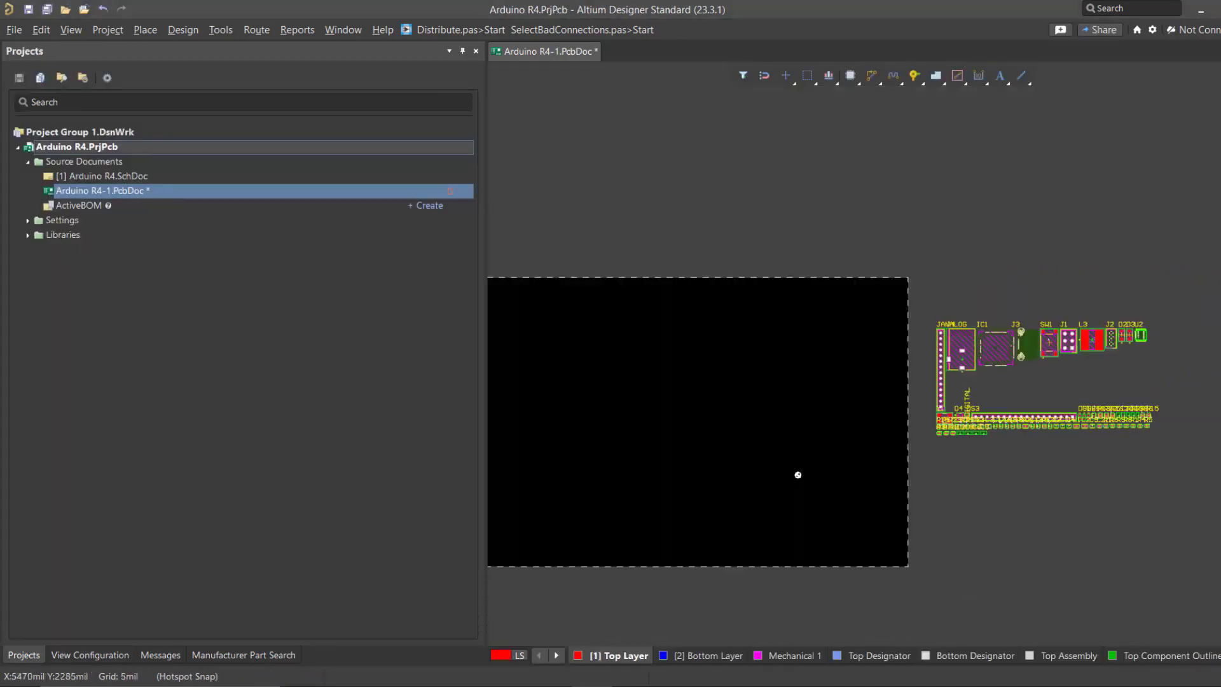
Examine the default rectangular board area and the unplaced components beside it in Arduino R4-1.PcbDoc.
{"action": "middle_click_drag", "start_coordinate": [798, 475], "coordinate": [798, 481]}
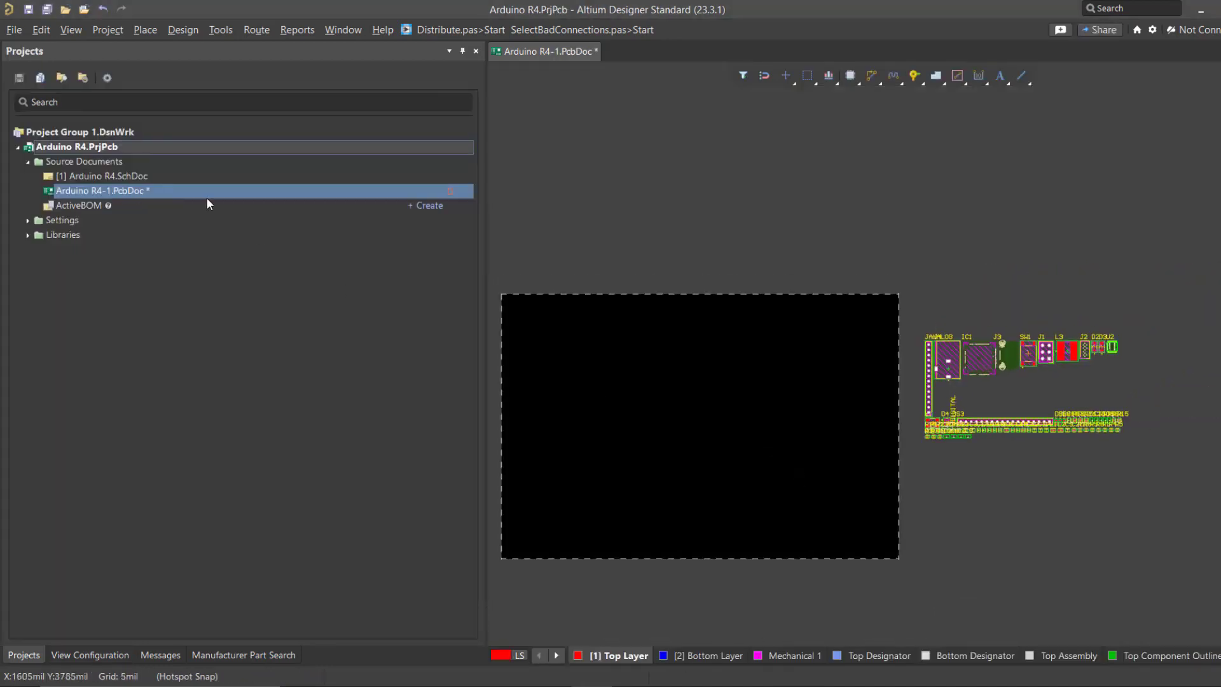
{"action": "right_click_drag", "start_coordinate": [638, 308], "coordinate": [657, 300]}
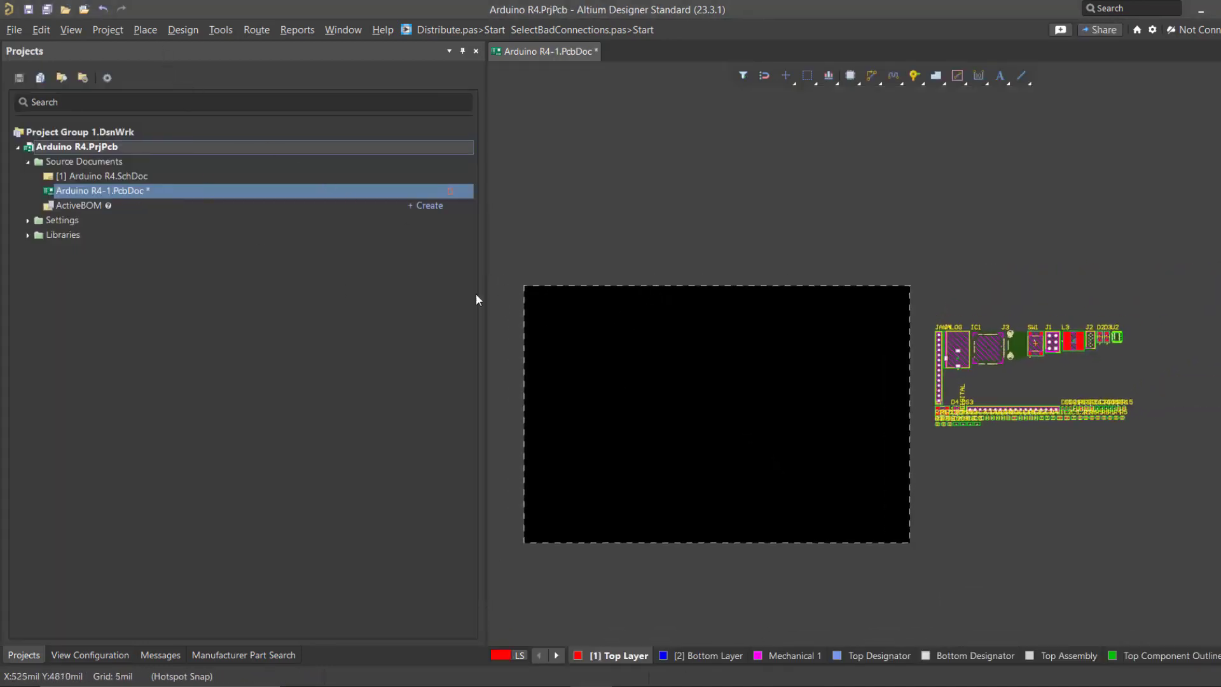
{"action": "left_click_drag", "start_coordinate": [484, 301], "coordinate": [230, 281]}
{"action": "scroll", "coordinate": [584, 346], "scroll_direction": "up", "scroll_amount": 2, "text": "ctrl"}
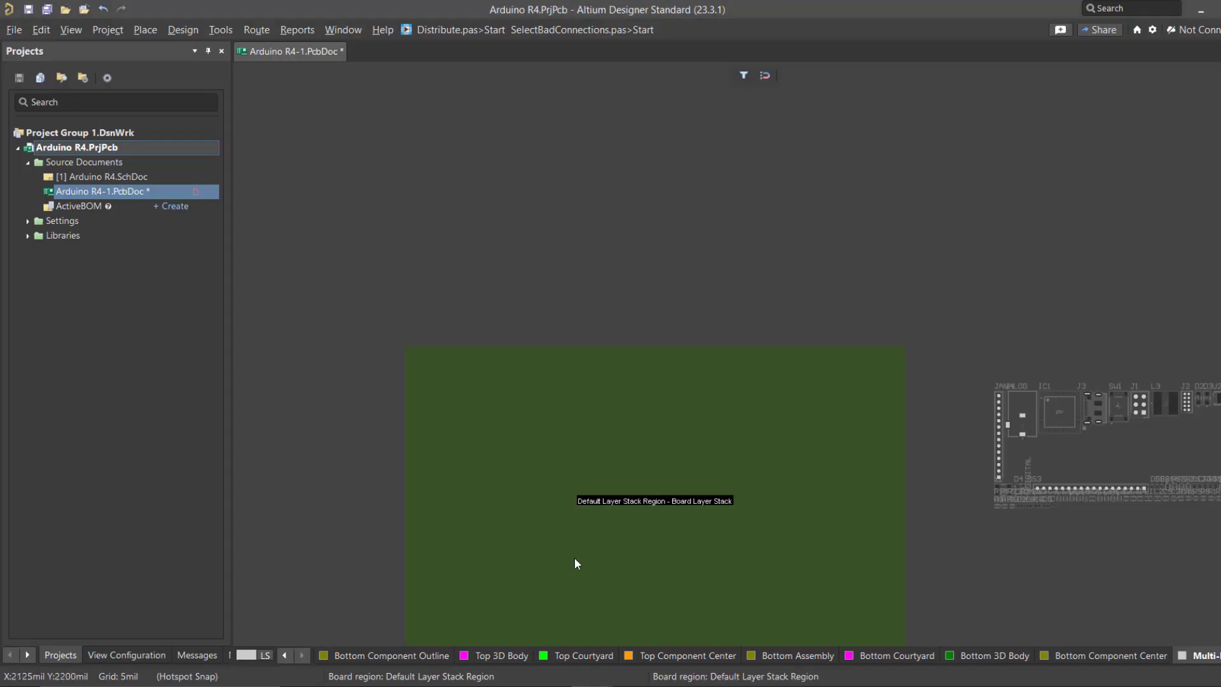
{"action": "scroll", "coordinate": [574, 557], "scroll_direction": "down", "scroll_amount": 1, "text": "ctrl"}
{"action": "right_click_drag", "start_coordinate": [646, 423], "coordinate": [521, 383]}
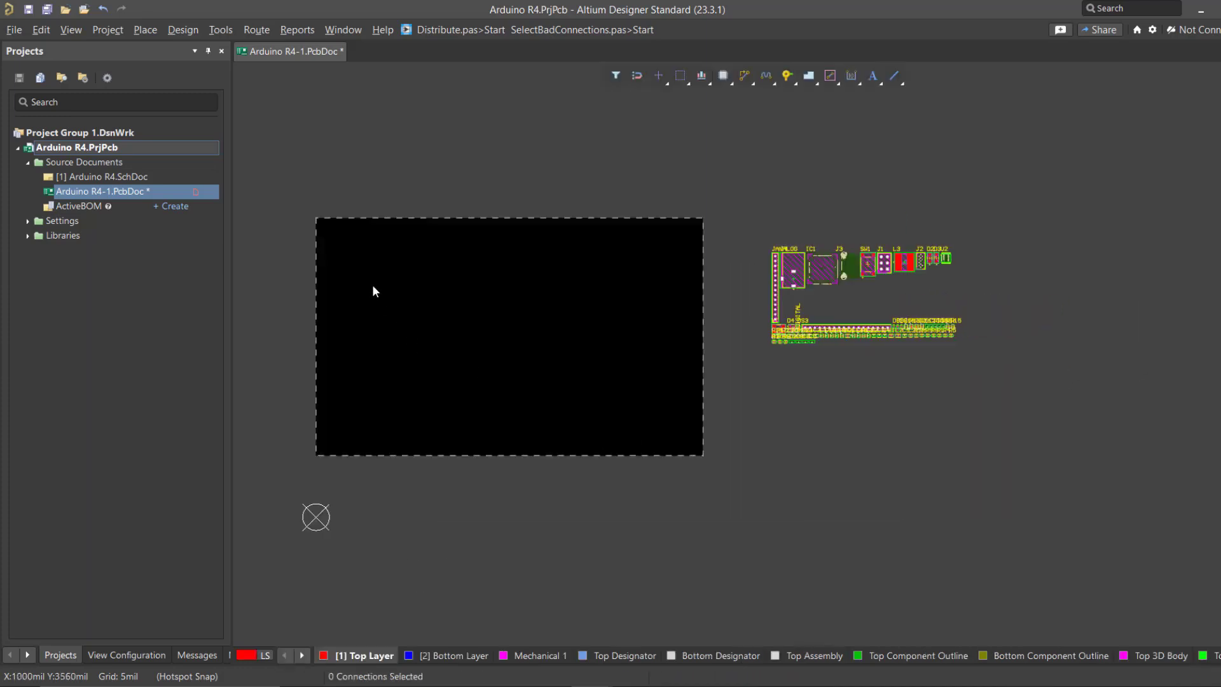
{"action": "right_click_drag", "start_coordinate": [430, 344], "coordinate": [441, 373]}
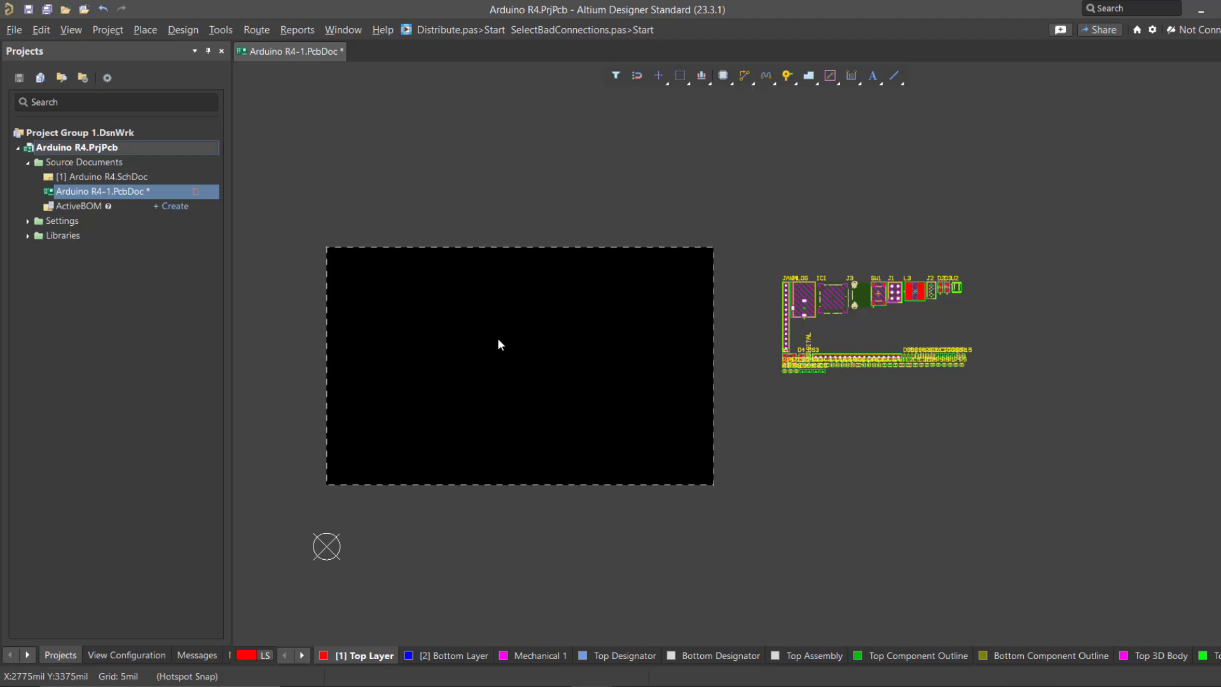
{"action": "scroll", "coordinate": [772, 354], "scroll_direction": "up", "scroll_amount": 4, "text": "ctrl"}
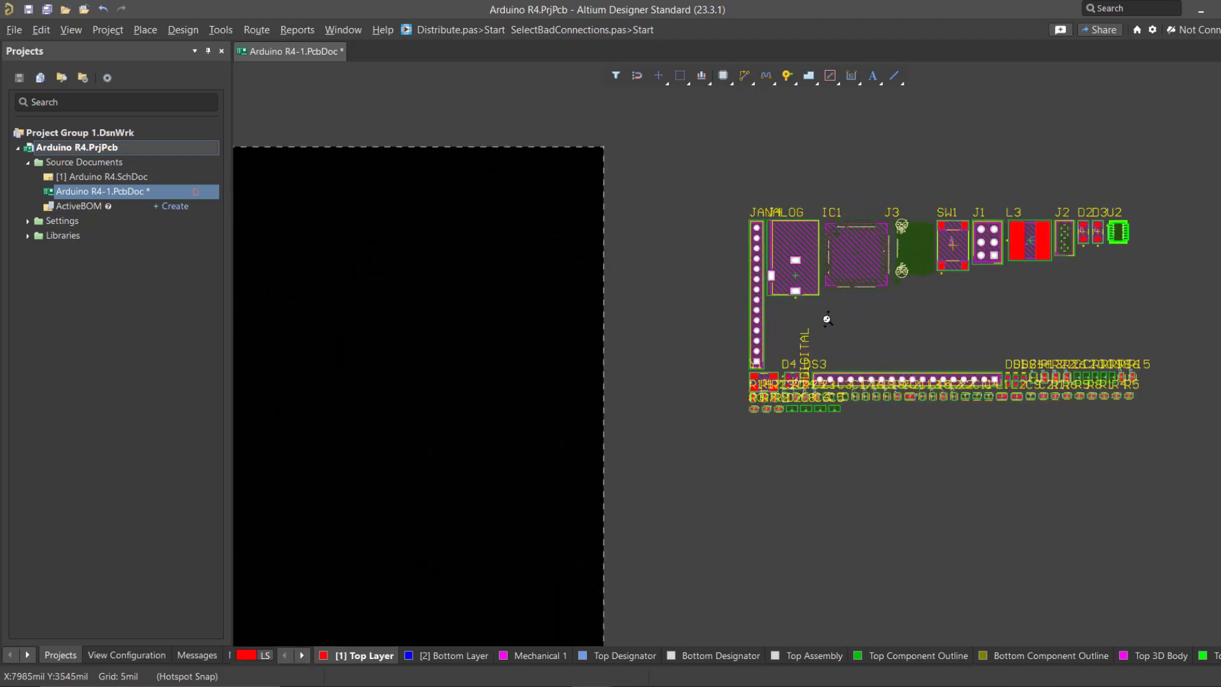
{"action": "scroll", "coordinate": [827, 319], "scroll_direction": "down", "scroll_amount": 3, "text": "ctrl"}
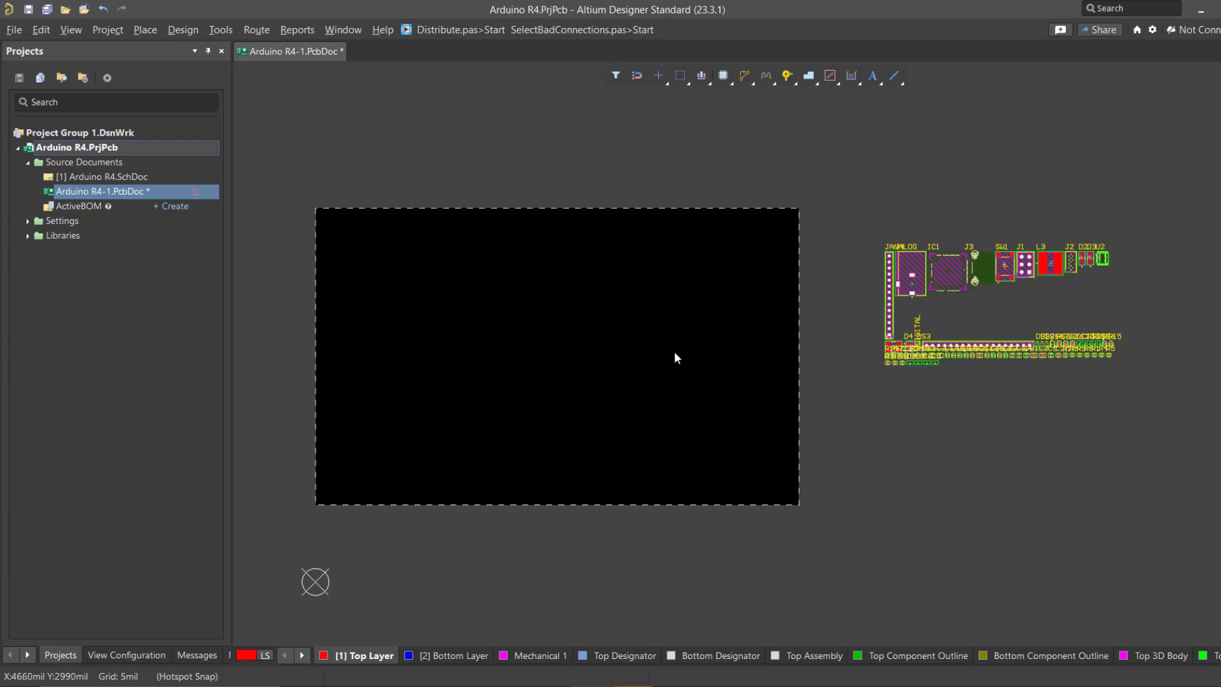
Edit the board shape in Board Planning Mode, shrinking it by moving its right edge inward and its top edge down.
{"action": "right_click_drag", "start_coordinate": [570, 320], "coordinate": [578, 333]}
{"action": "key", "text": "1"}
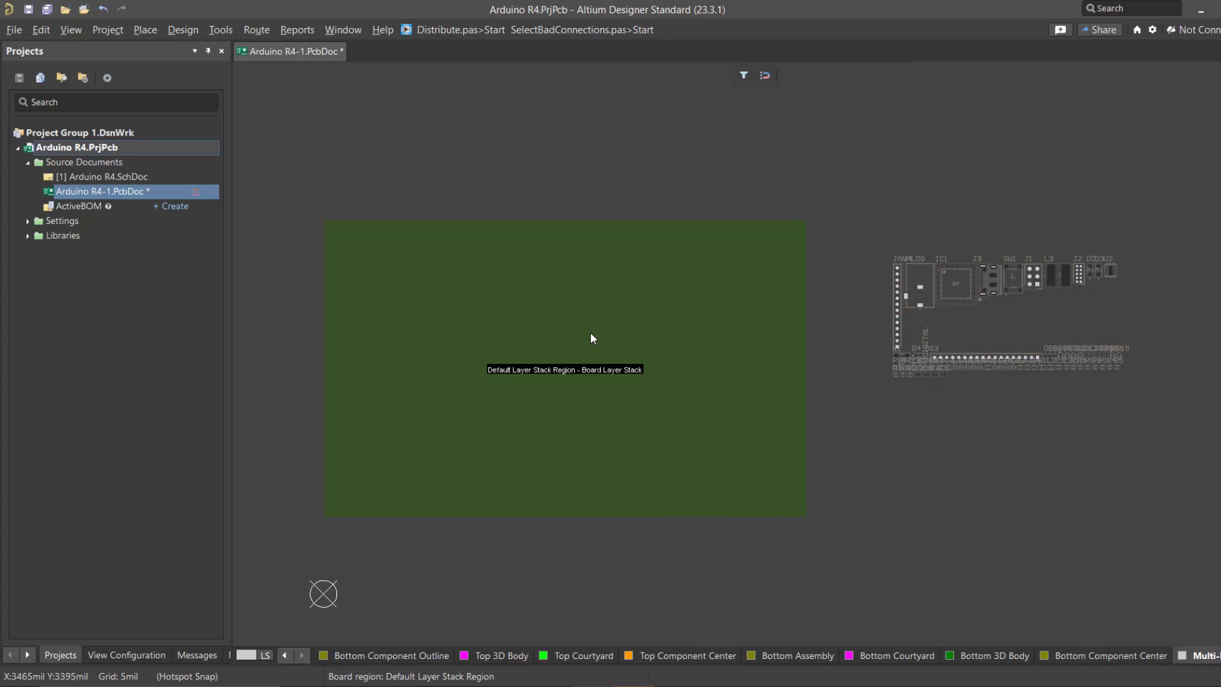
{"action": "right_click_drag", "start_coordinate": [591, 340], "coordinate": [594, 354]}
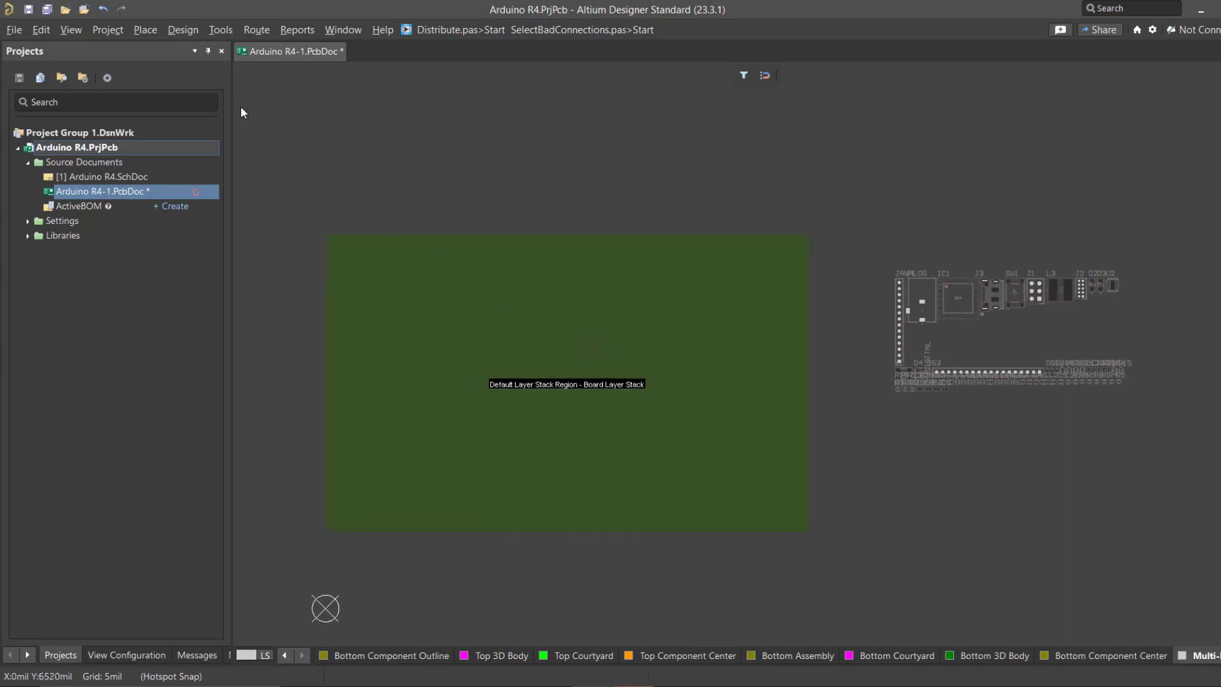
{"action": "left_click", "coordinate": [183, 30]}
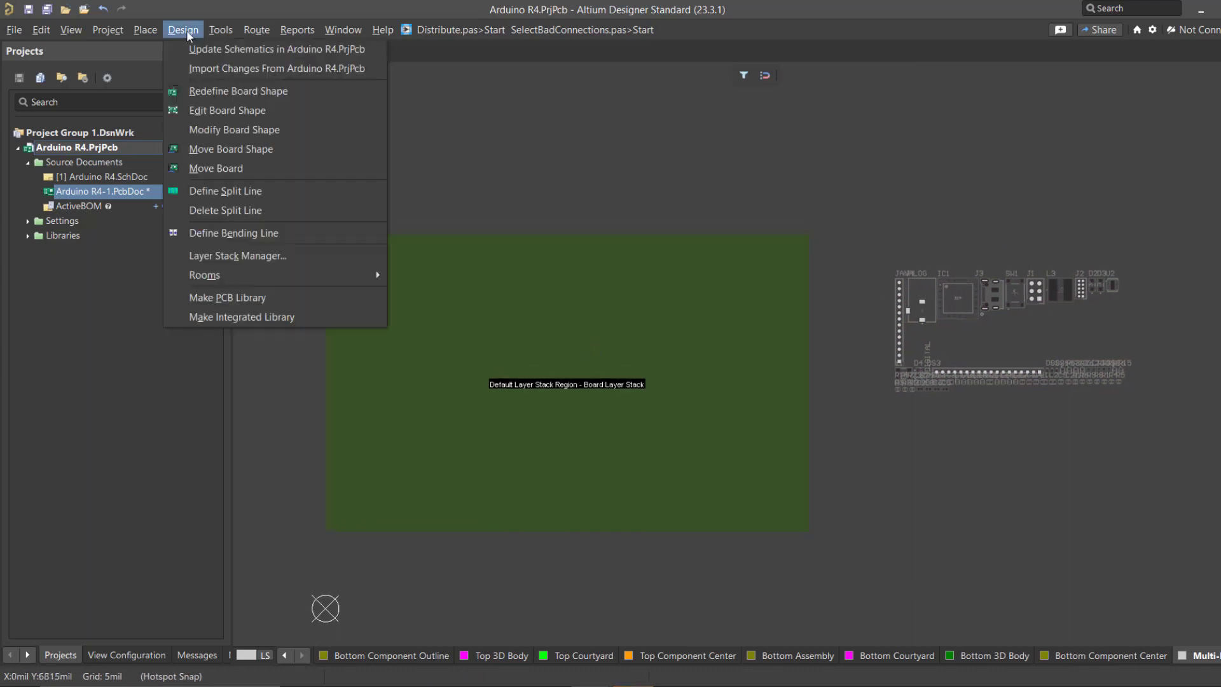
{"action": "left_click", "coordinate": [207, 118]}
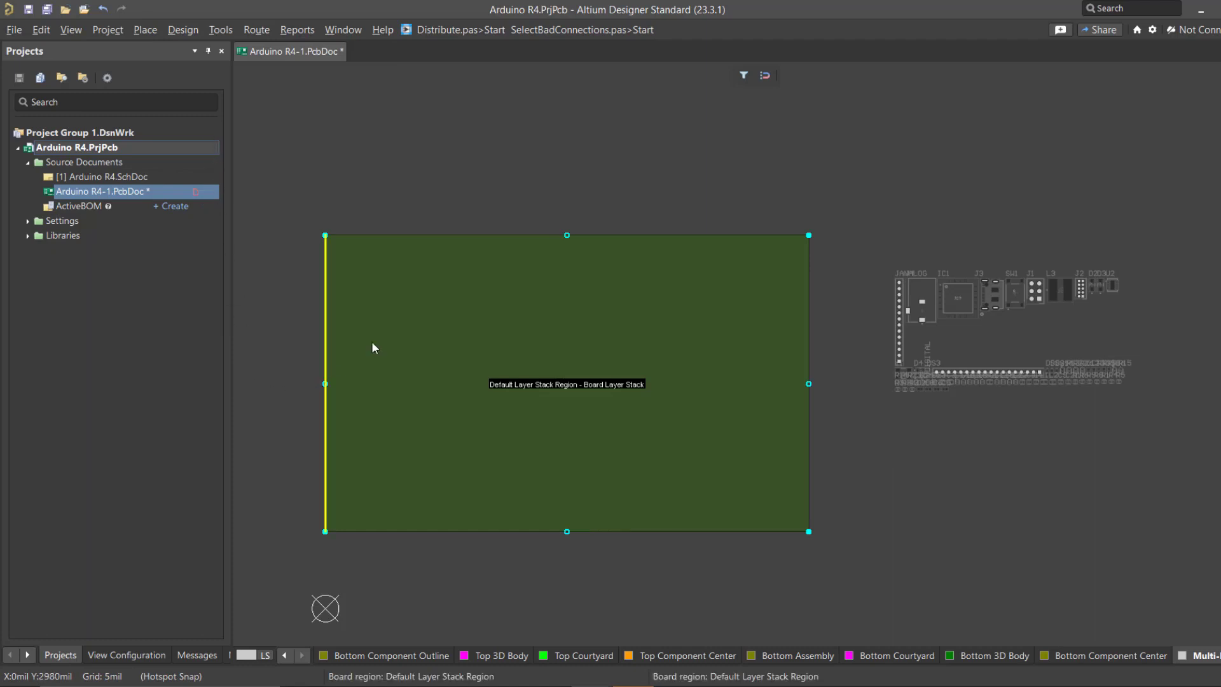
{"action": "left_click", "coordinate": [807, 387]}
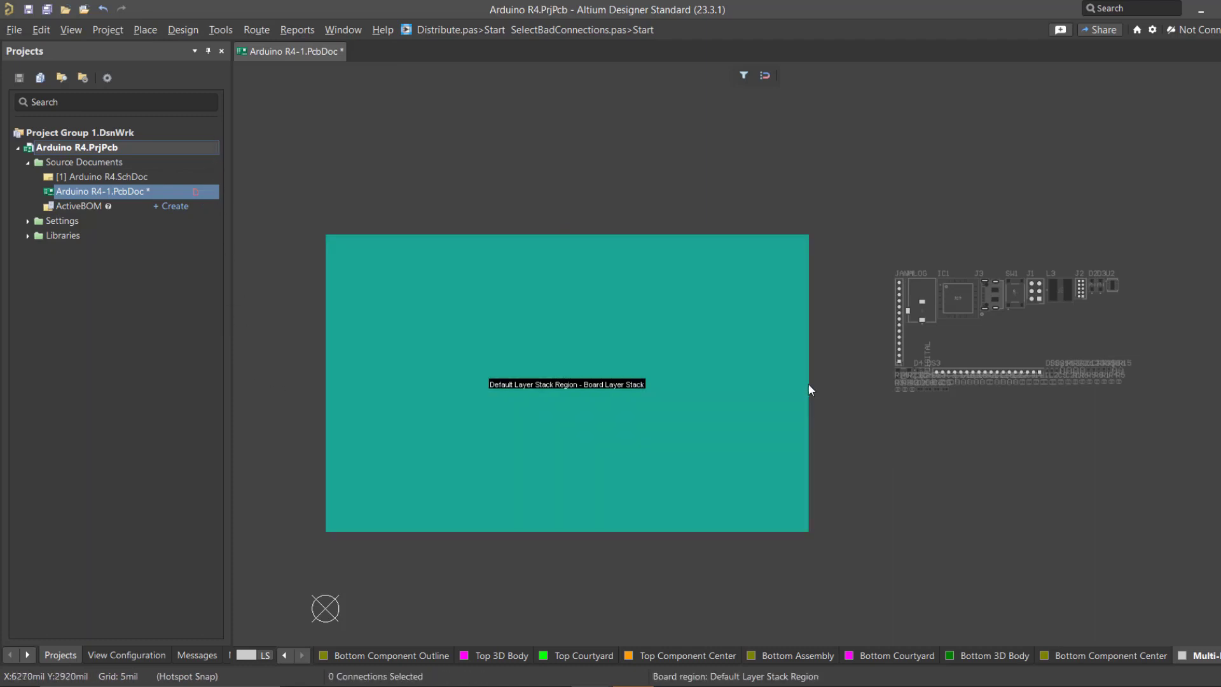
{"action": "left_click", "coordinate": [814, 380]}
{"action": "right_click", "coordinate": [810, 387]}
{"action": "left_click", "coordinate": [806, 384]}
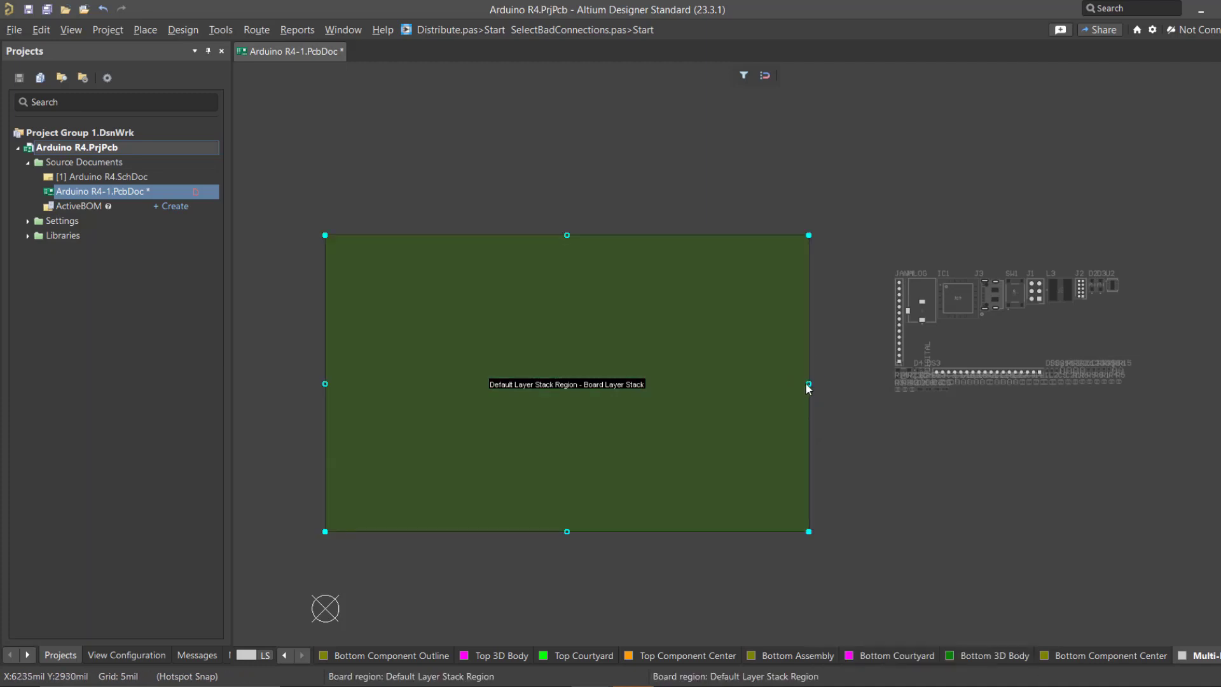
{"action": "left_click_drag", "start_coordinate": [808, 383], "coordinate": [559, 383]}
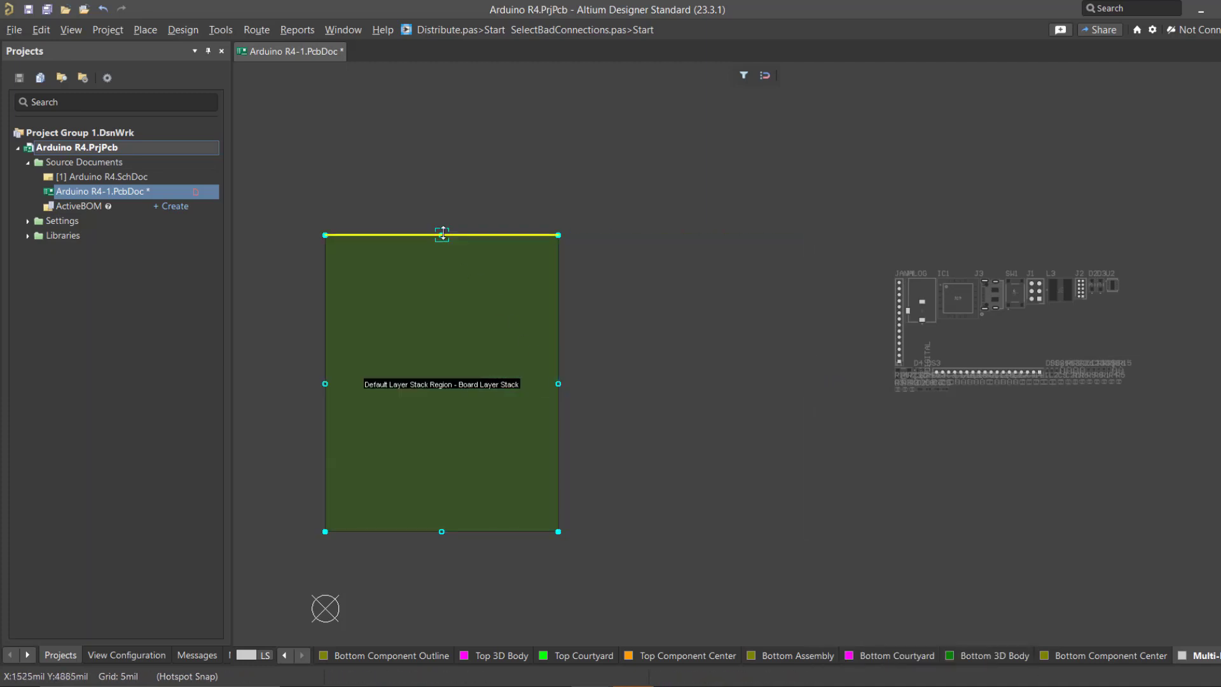
{"action": "left_click_drag", "start_coordinate": [442, 234], "coordinate": [442, 365]}
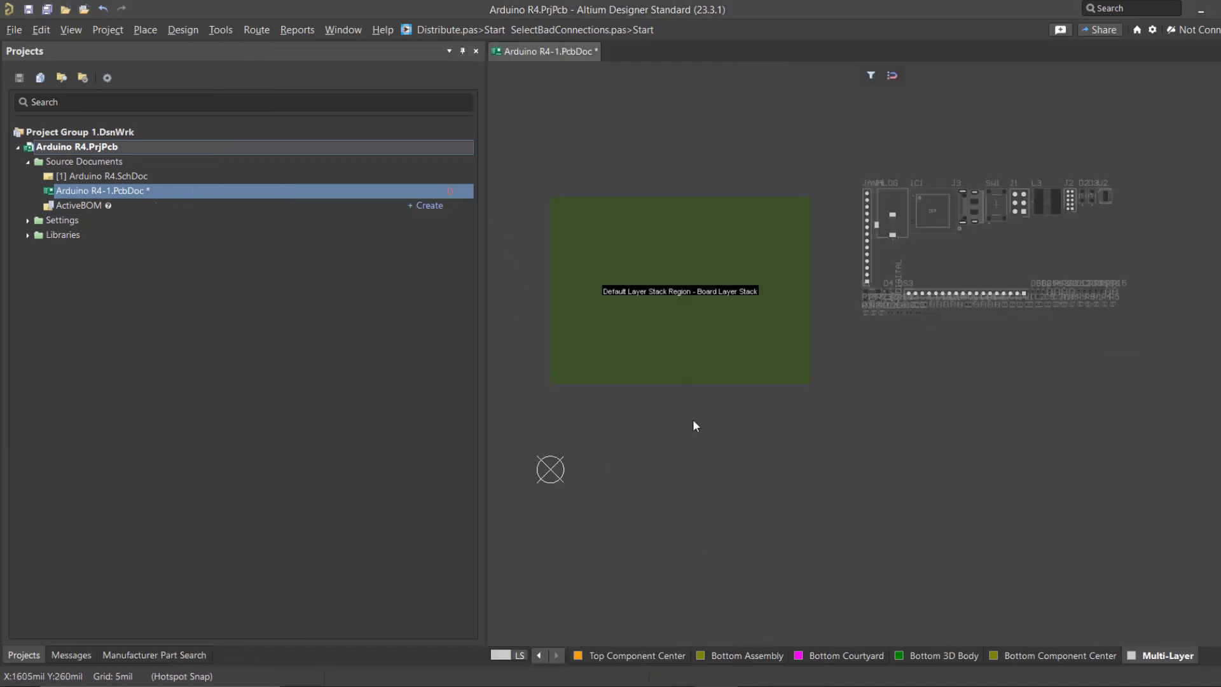
Return the board from Board Planning Mode to 2D Layout Mode.
{"action": "right_click_drag", "start_coordinate": [709, 360], "coordinate": [675, 418]}
{"action": "key", "text": "2"}
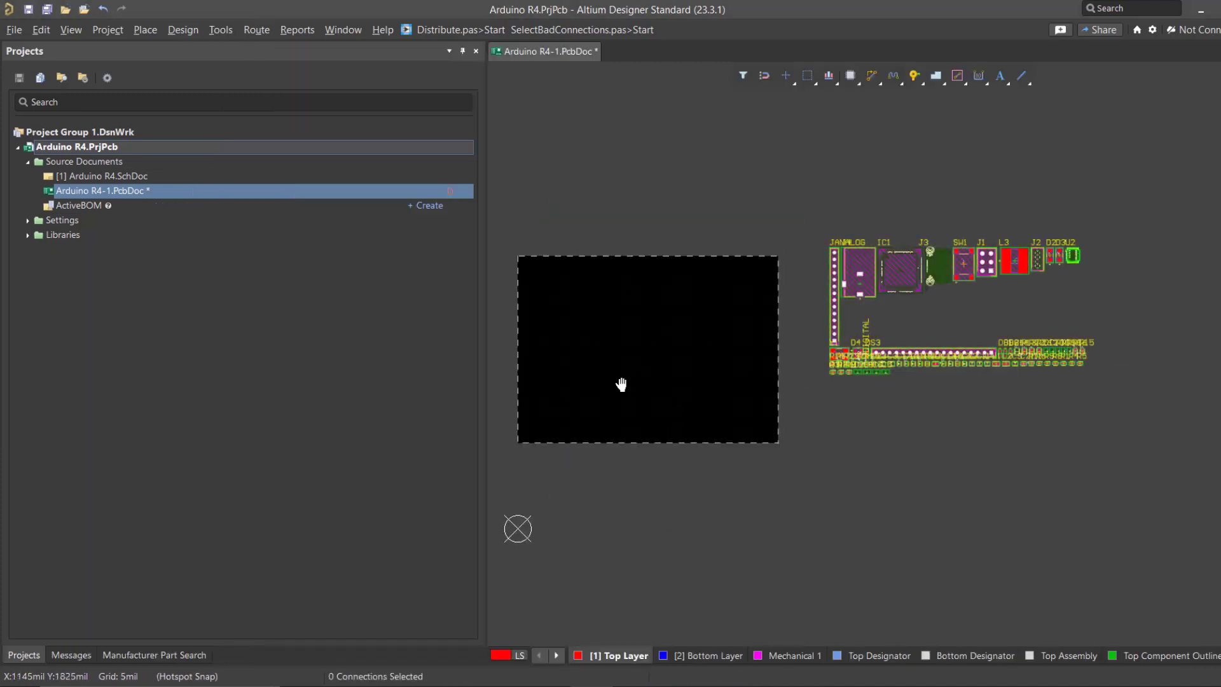
{"action": "right_click_drag", "start_coordinate": [622, 384], "coordinate": [645, 403]}
{"action": "scroll", "coordinate": [646, 396], "scroll_direction": "up", "scroll_amount": 1, "text": "ctrl"}
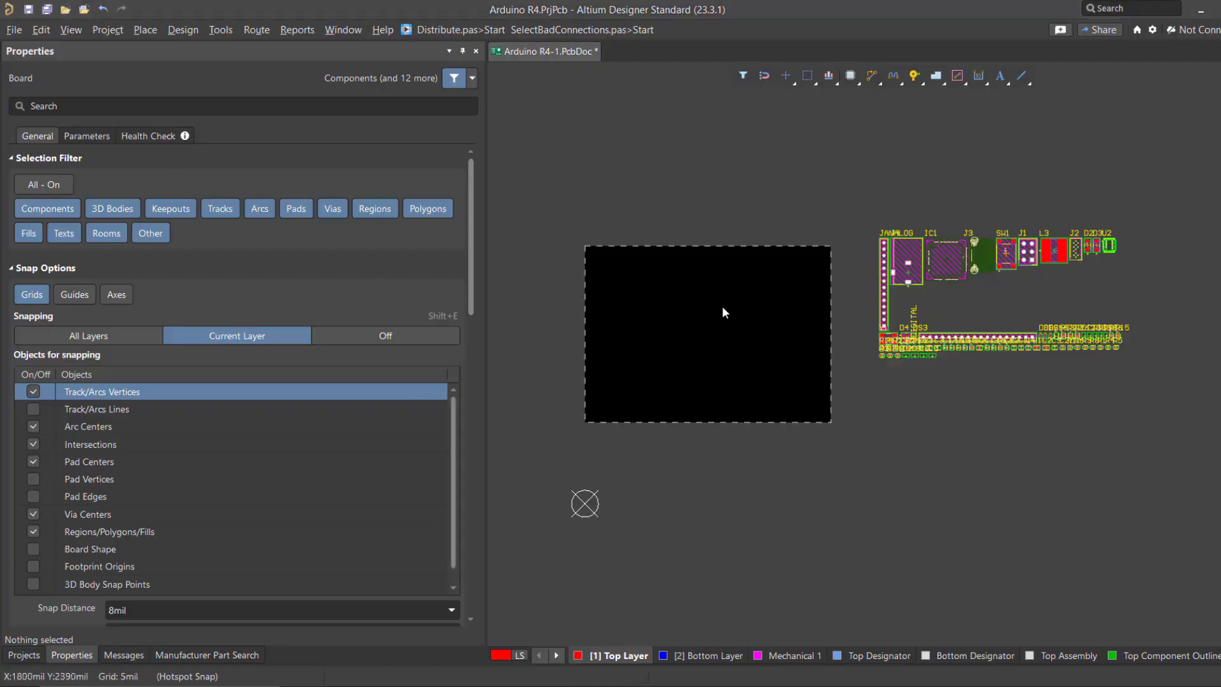
Draw a rectangular outline inside the board area with 20 mil lines on the Top Layer.
{"action": "left_click", "coordinate": [145, 31]}
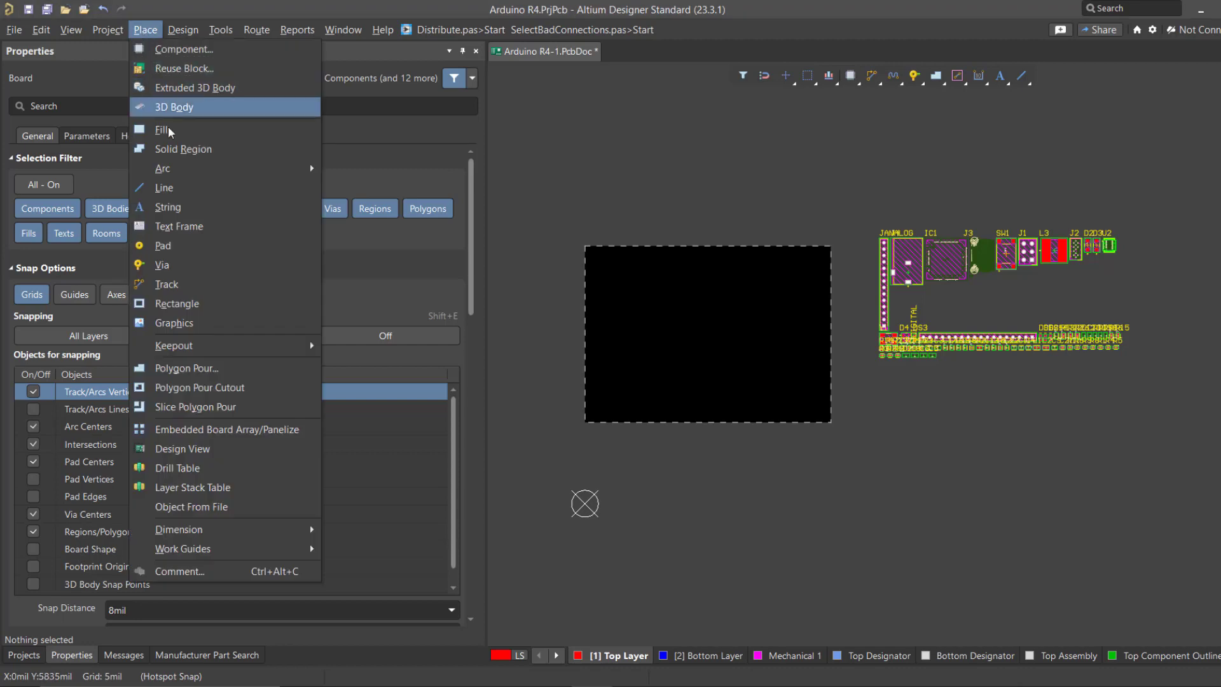
{"action": "left_click", "coordinate": [186, 190]}
{"action": "scroll", "coordinate": [602, 304], "scroll_direction": "up", "scroll_amount": 4, "text": "ctrl"}
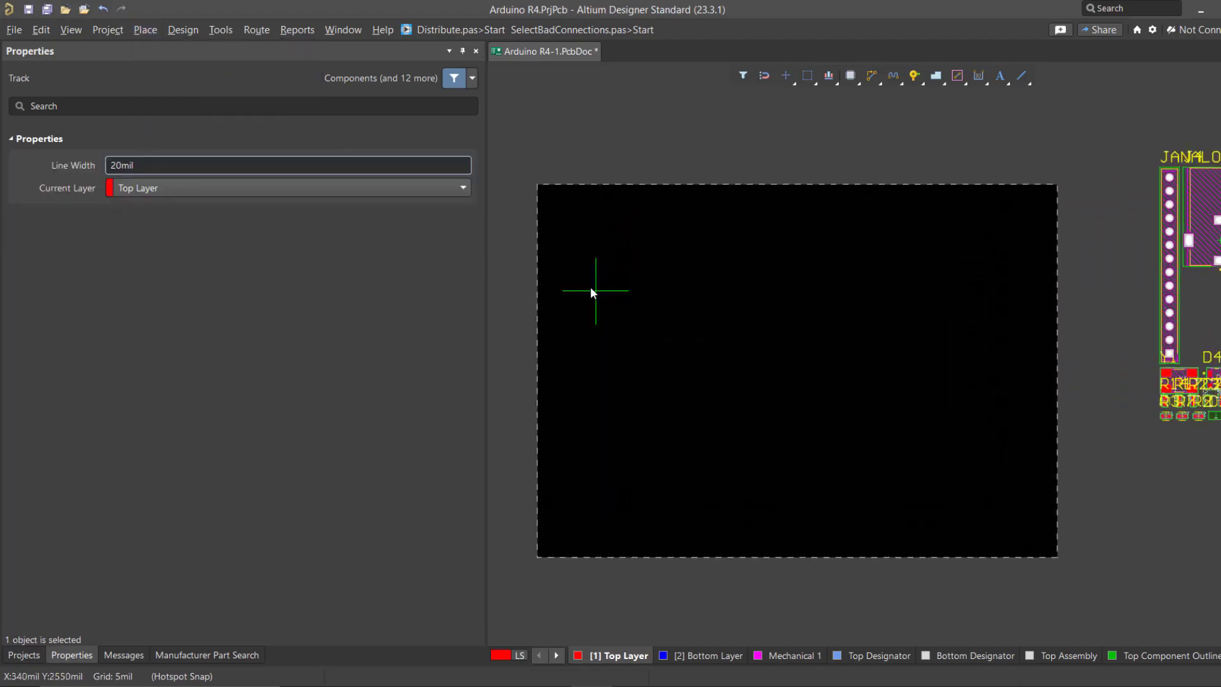
{"action": "left_click", "coordinate": [590, 287]}
{"action": "scroll", "coordinate": [826, 328], "scroll_direction": "up", "scroll_amount": 1, "text": "ctrl"}
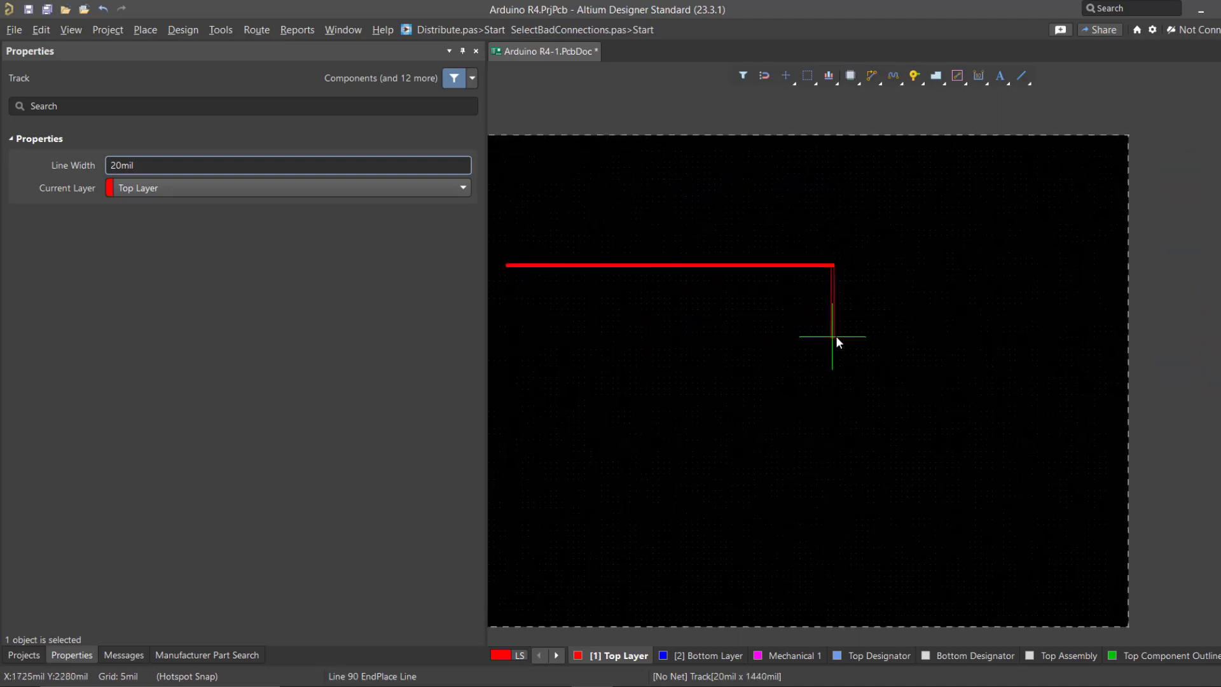
{"action": "left_click", "coordinate": [911, 342]}
{"action": "right_click_drag", "start_coordinate": [855, 466], "coordinate": [953, 442]}
{"action": "left_click", "coordinate": [770, 502]}
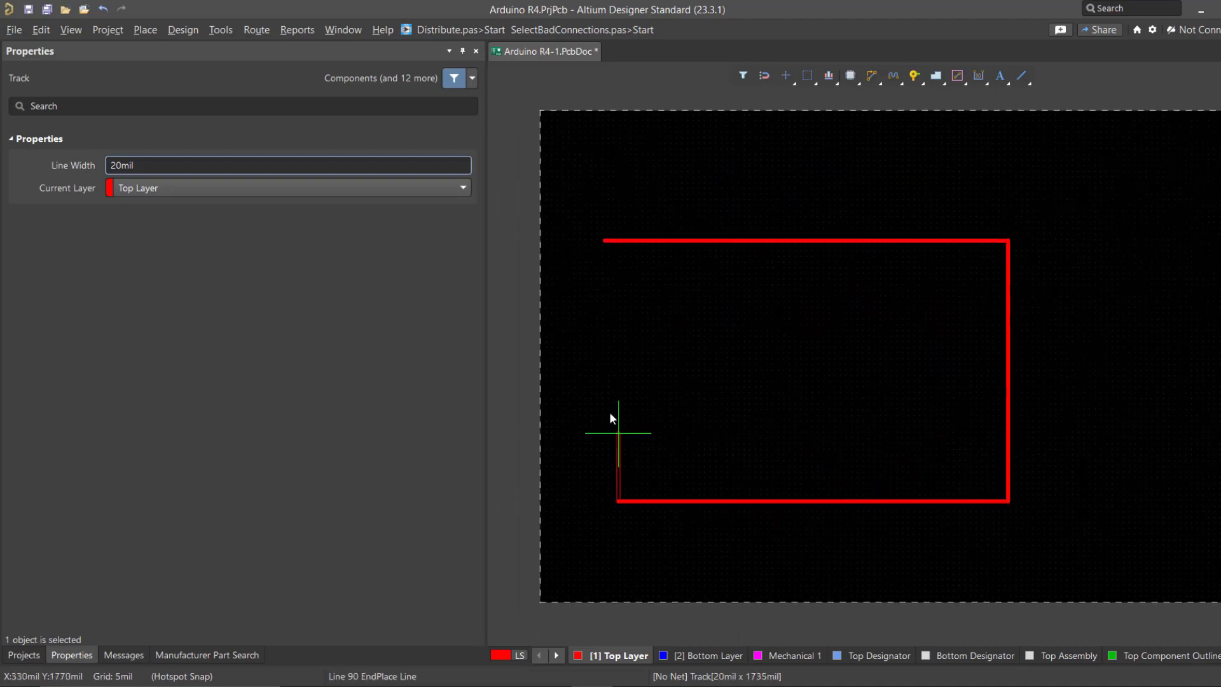
{"action": "scroll", "coordinate": [604, 293], "scroll_direction": "up", "scroll_amount": 1, "text": "ctrl"}
{"action": "left_click", "coordinate": [606, 233]}
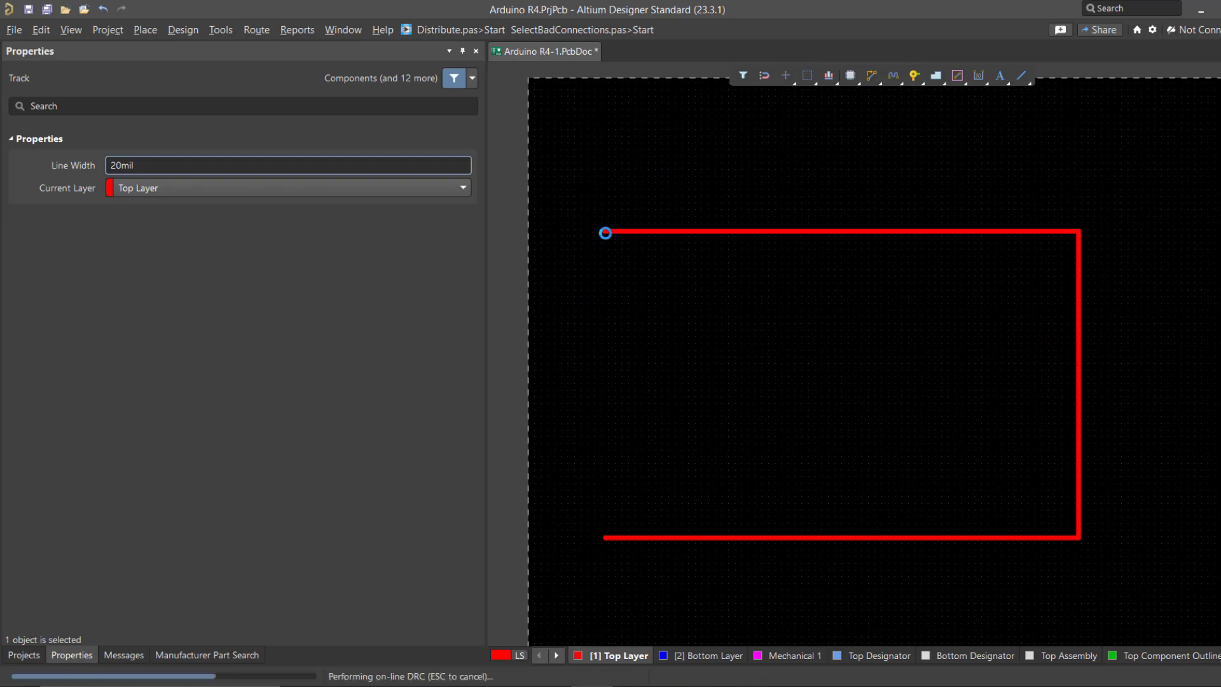
{"action": "key", "text": "Escape"}
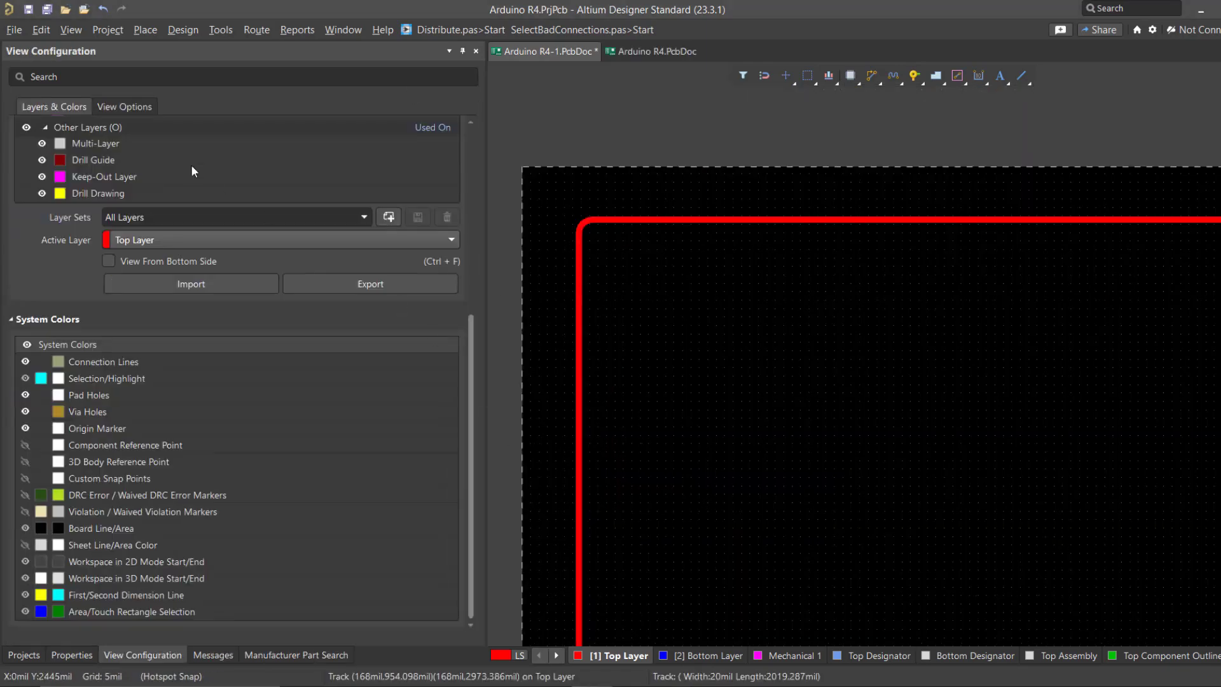
Select the entire rounded and notched outline on the Top Layer and define the board shape from the selected objects.
{"action": "scroll", "coordinate": [692, 302], "scroll_direction": "down", "scroll_amount": 4, "text": "ctrl"}
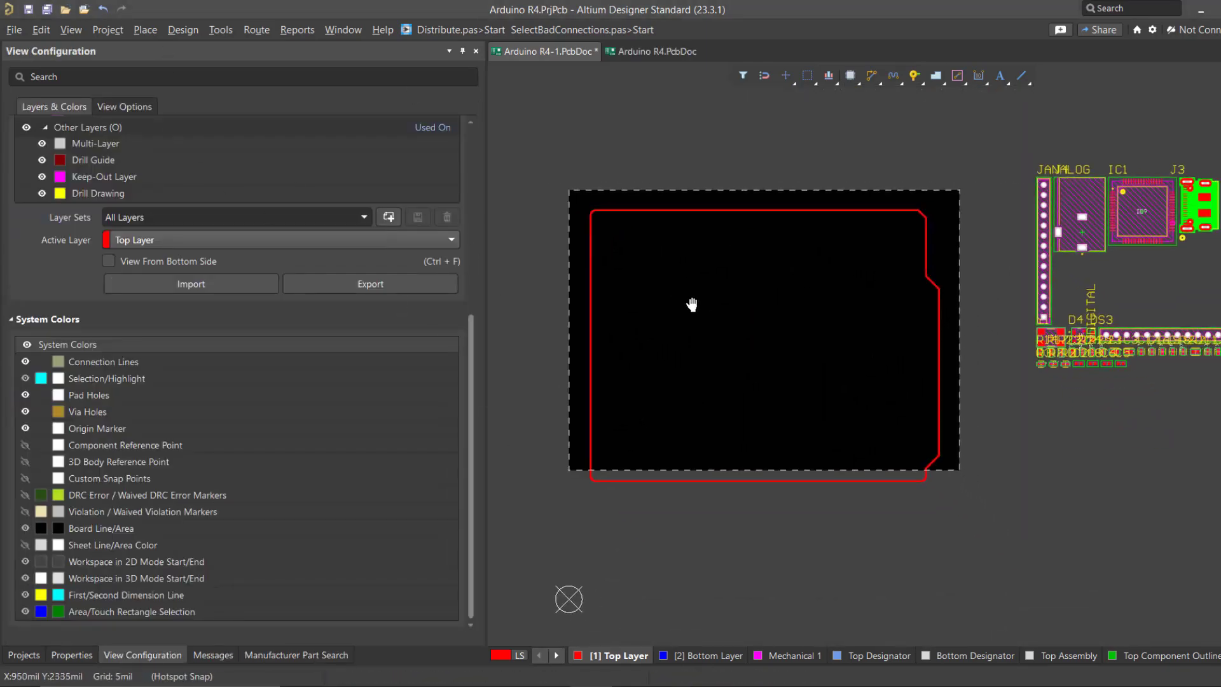
{"action": "scroll", "coordinate": [691, 304], "scroll_direction": "up", "scroll_amount": 2, "text": "ctrl"}
{"action": "left_click_drag", "start_coordinate": [529, 161], "coordinate": [1151, 594]}
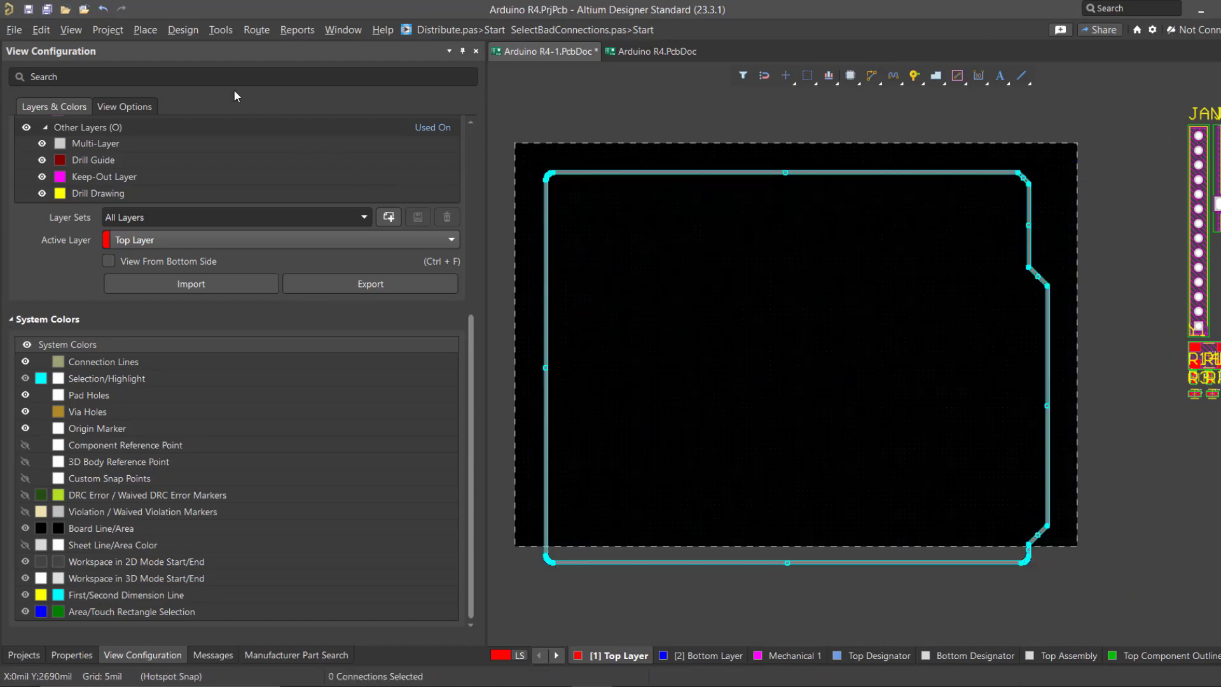
{"action": "left_click", "coordinate": [183, 30]}
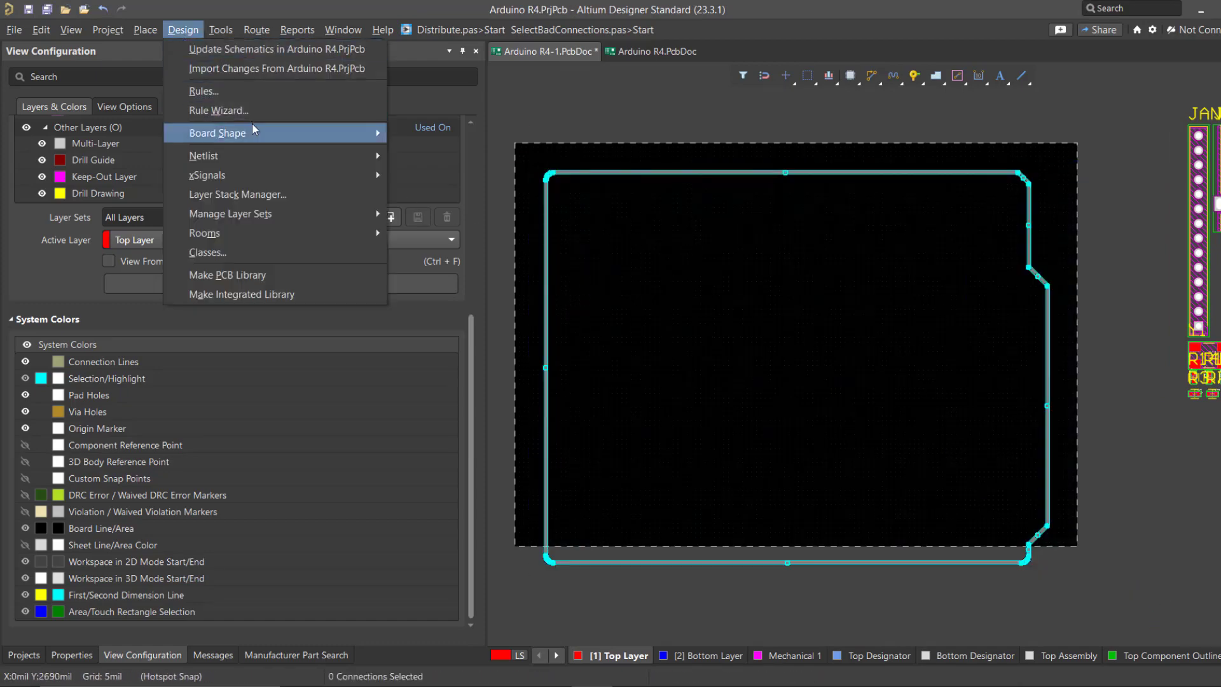
{"action": "mouse_move", "coordinate": [260, 134]}
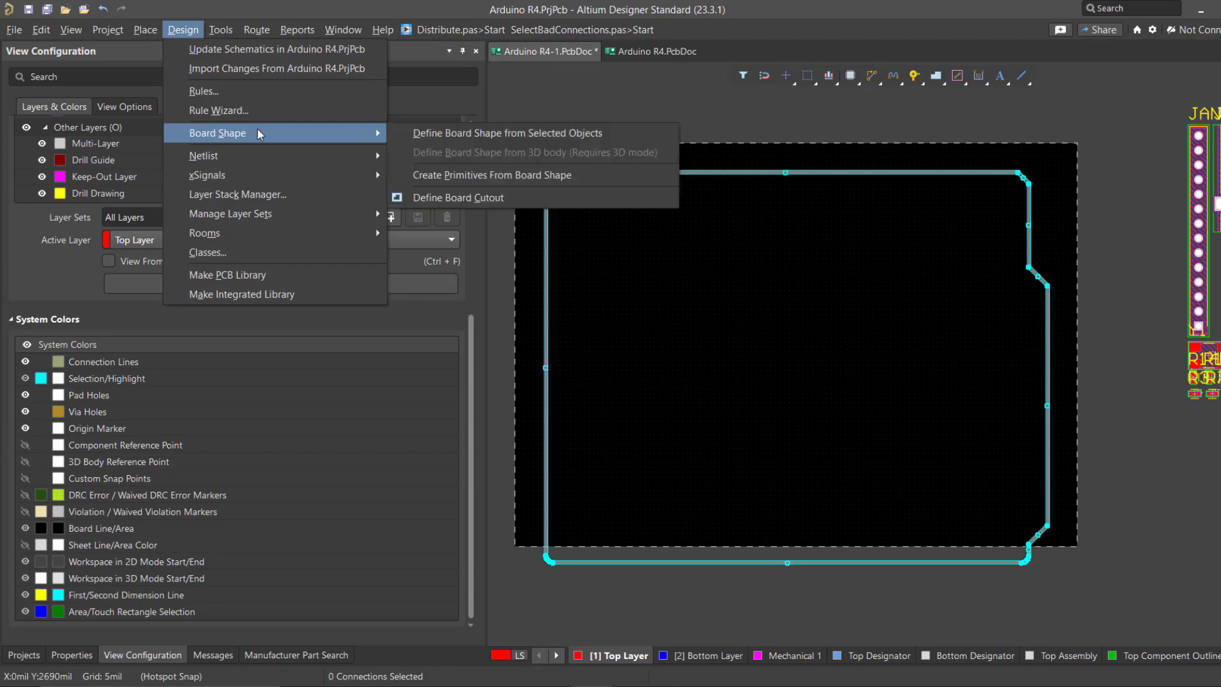
{"action": "left_click", "coordinate": [493, 134]}
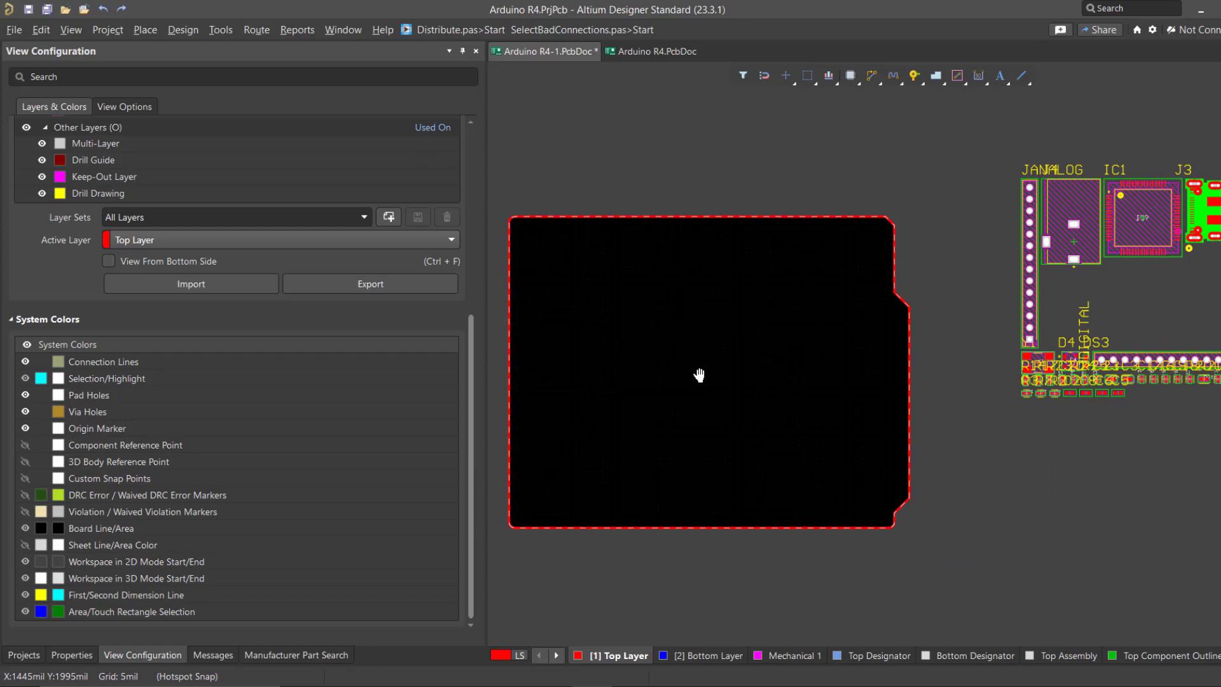
{"action": "scroll", "coordinate": [699, 375], "scroll_direction": "down", "scroll_amount": 2, "text": "ctrl"}
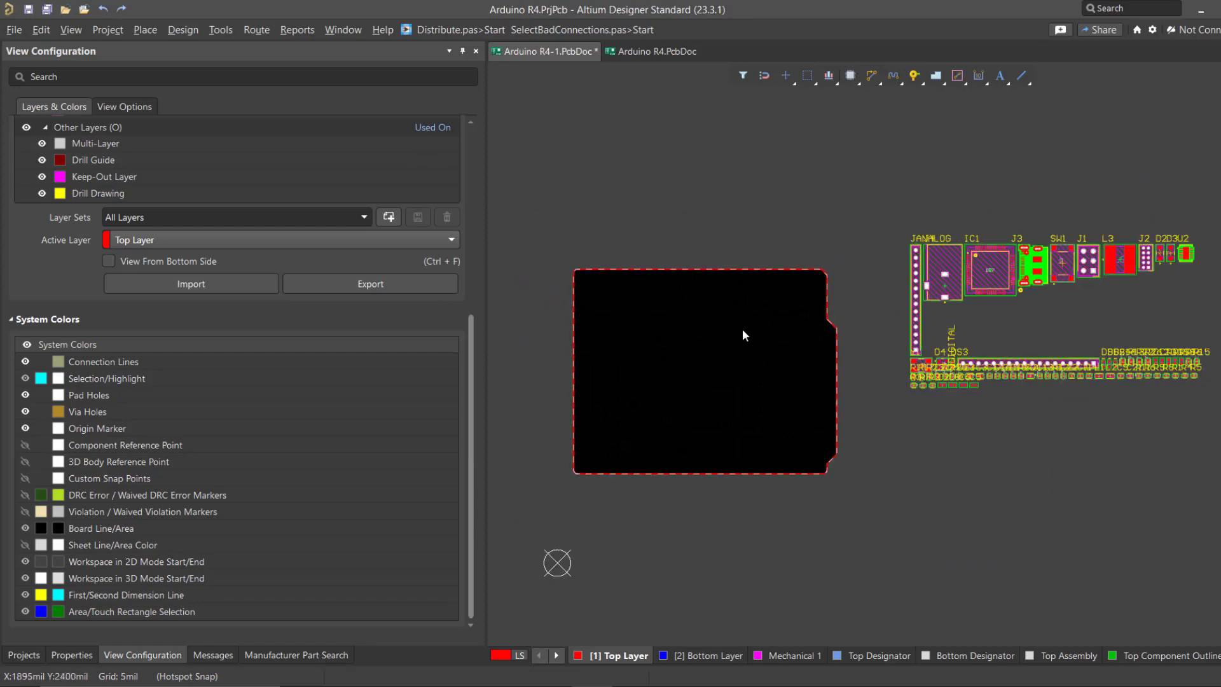
{"action": "scroll", "coordinate": [742, 330], "scroll_direction": "up", "scroll_amount": 1, "text": "ctrl"}
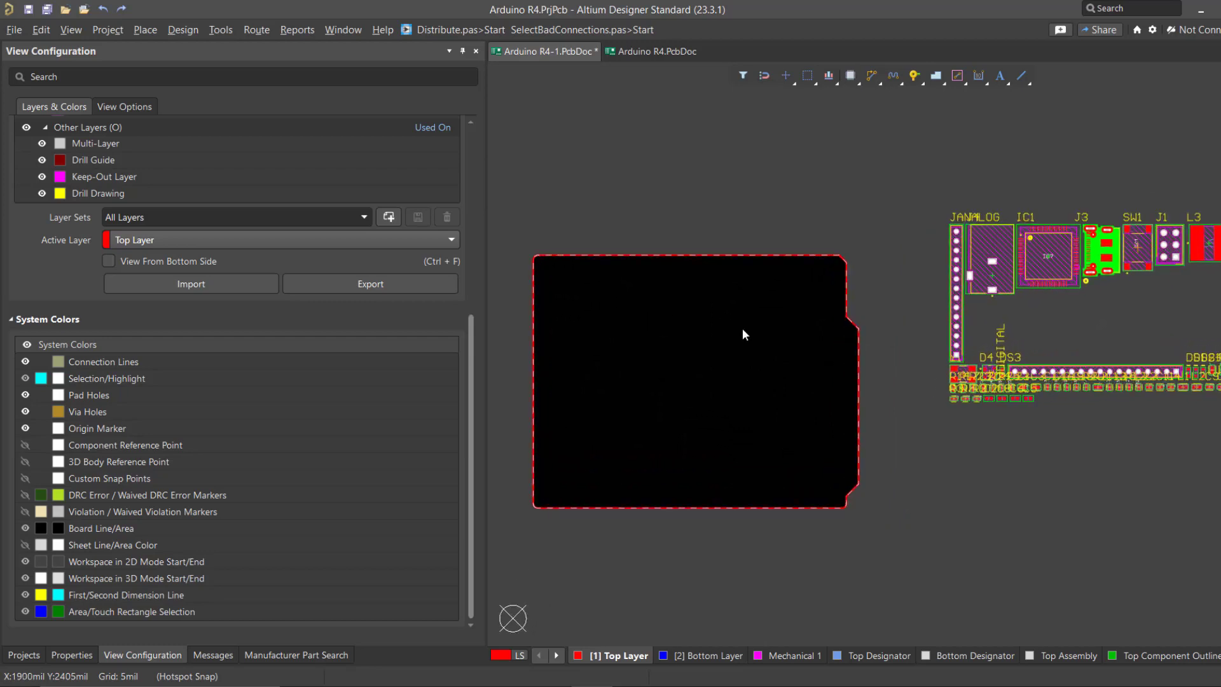
Move connector J4 from the unplaced components into the lower-left area of the board.
{"action": "left_click", "coordinate": [996, 257]}
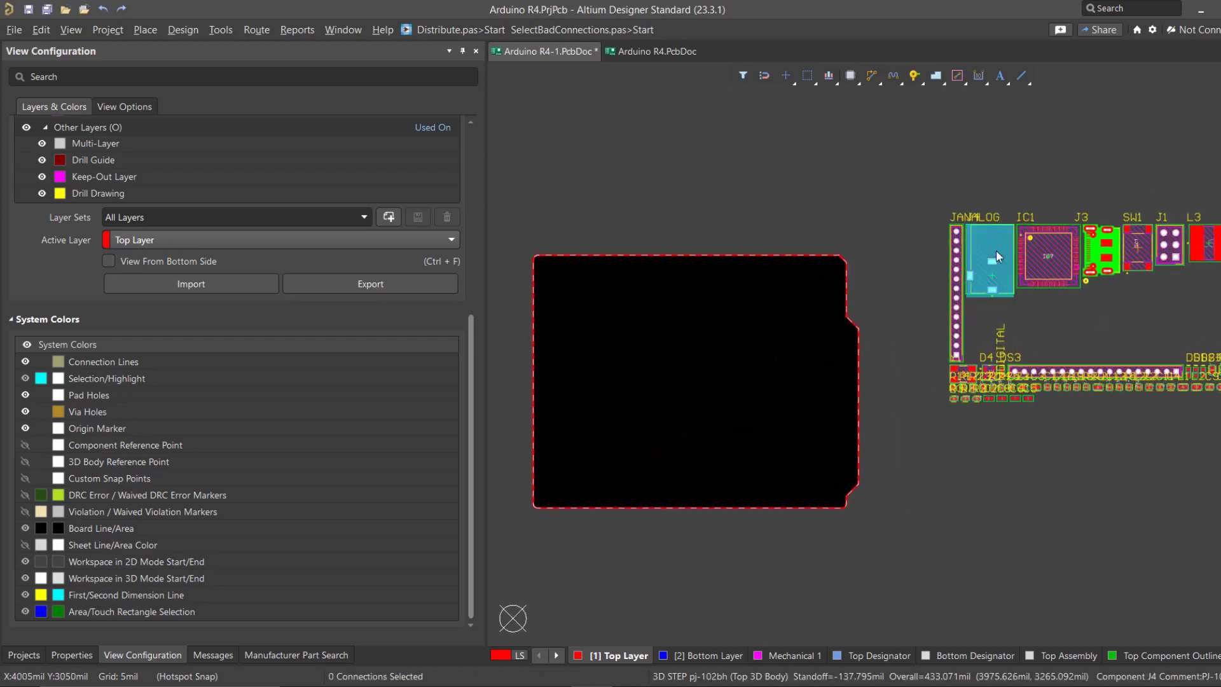
{"action": "right_click_drag", "start_coordinate": [935, 244], "coordinate": [986, 245]}
{"action": "scroll", "coordinate": [986, 243], "scroll_direction": "up", "scroll_amount": 1, "text": "ctrl"}
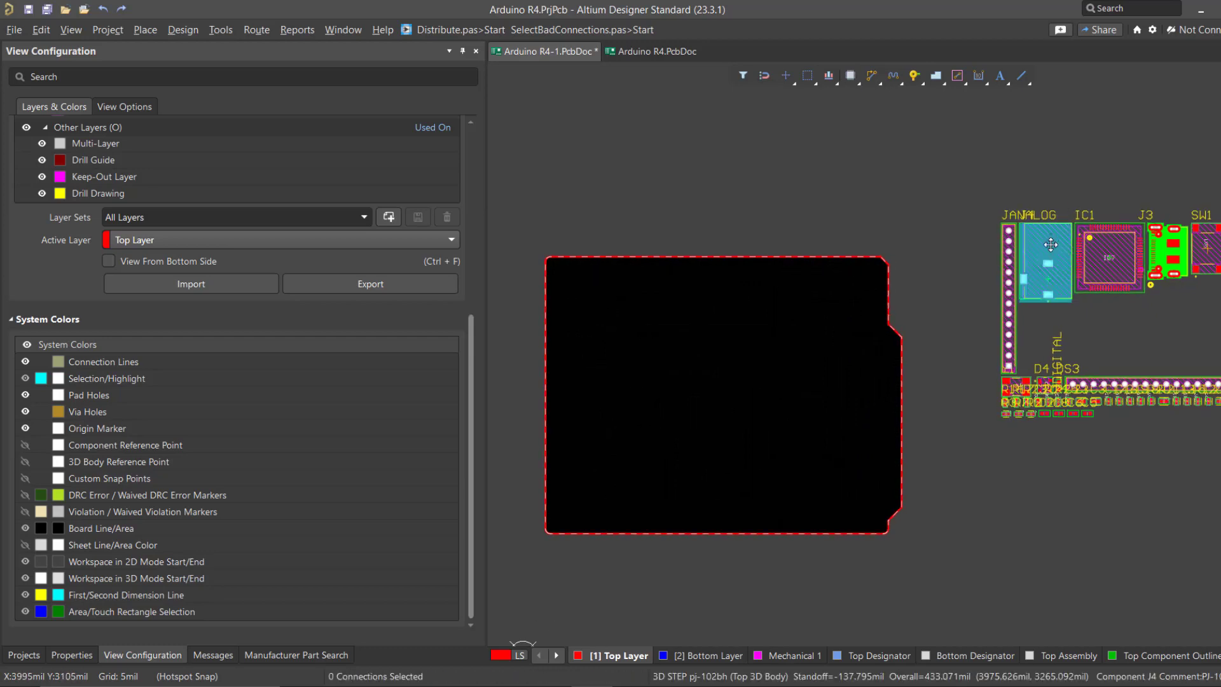
{"action": "left_click_drag", "start_coordinate": [1051, 241], "coordinate": [659, 490]}
{"action": "scroll", "coordinate": [537, 479], "scroll_direction": "up", "scroll_amount": 2, "text": "ctrl"}
{"action": "right_click_drag", "start_coordinate": [659, 490], "coordinate": [786, 503]}
{"action": "scroll", "coordinate": [757, 463], "scroll_direction": "up", "scroll_amount": 1, "text": "ctrl"}
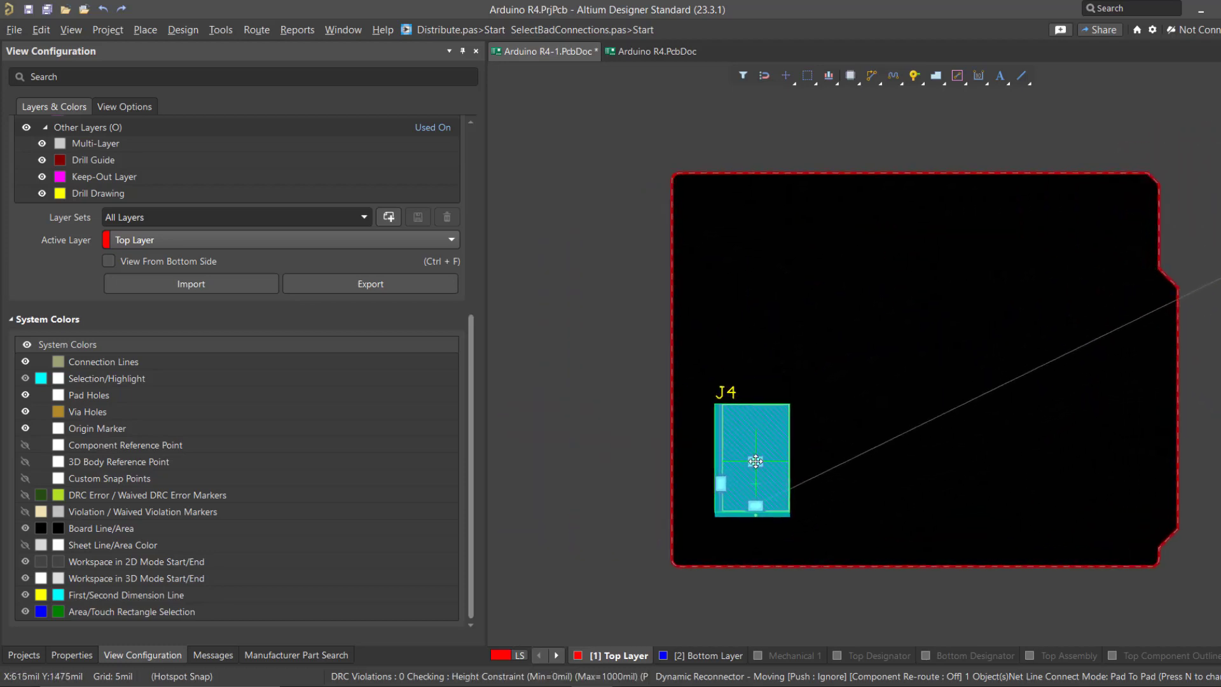
Rotate J4 90 degrees counterclockwise and place it in the board's lower-left corner, slightly overhanging the left edge.
{"action": "key", "text": "space"}
{"action": "key", "text": "space"}
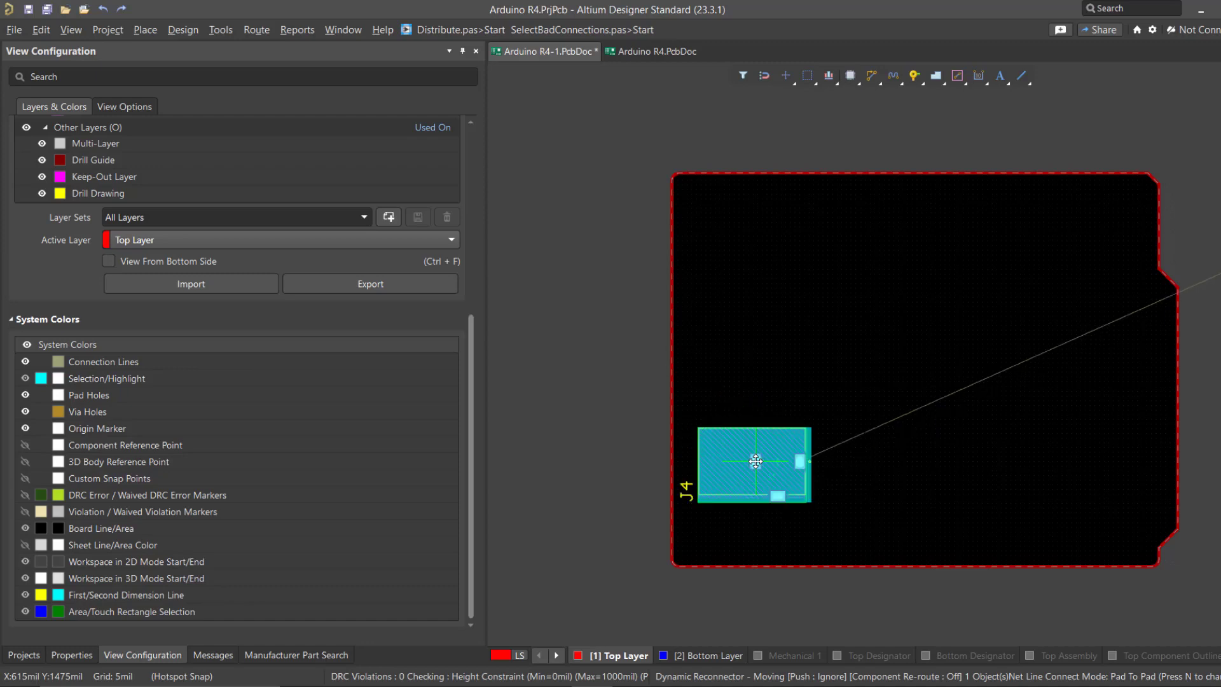
{"action": "key", "text": "space"}
{"action": "key", "text": "space"}
{"action": "key", "text": "space"}
{"action": "key", "text": "space"}
{"action": "key", "text": "space"}
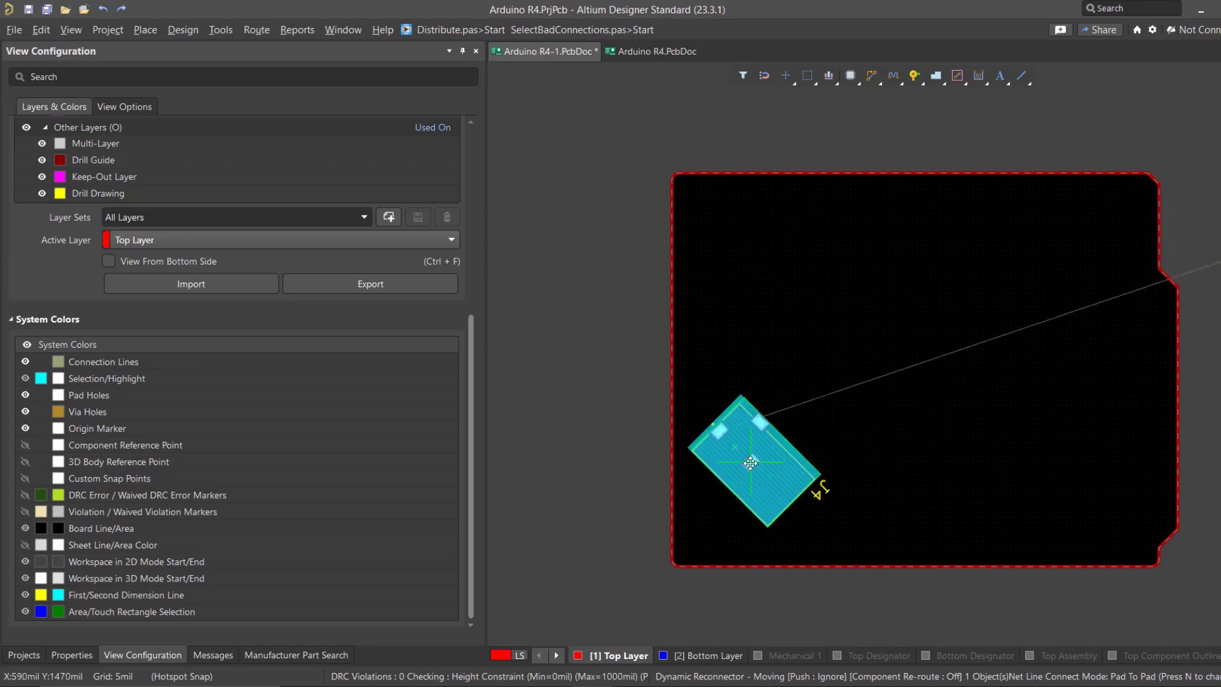
{"action": "key", "text": "space"}
{"action": "key", "text": "space"}
{"action": "key", "text": "space"}
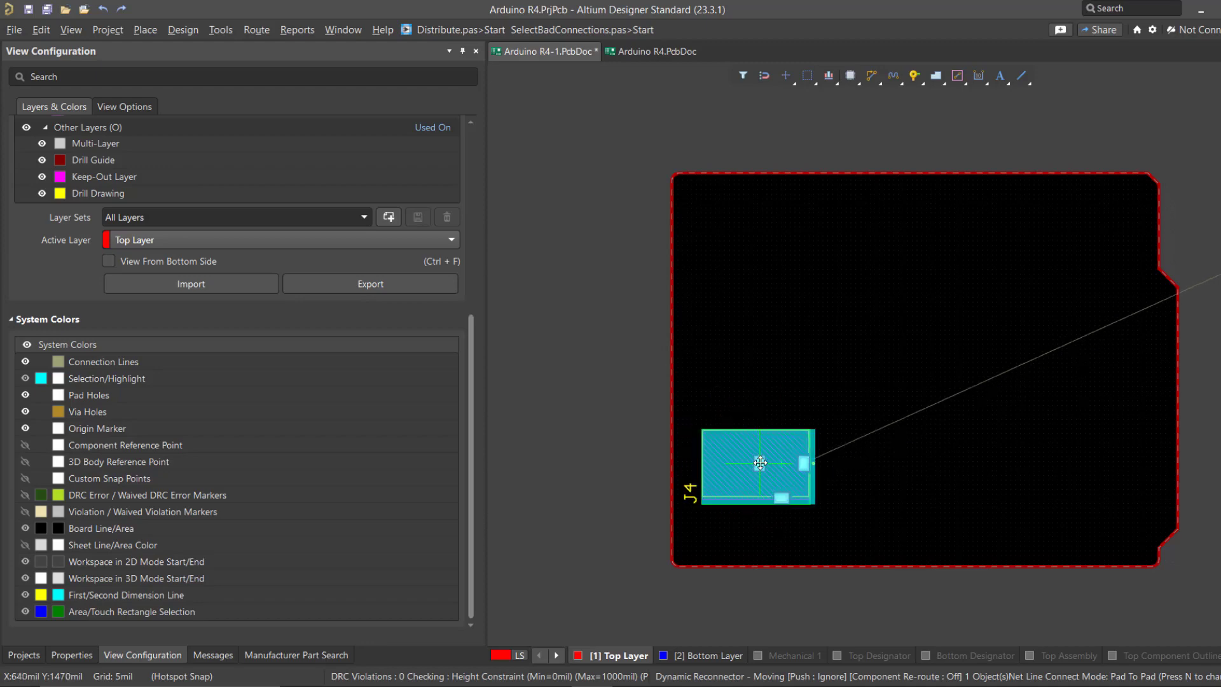
{"action": "left_click_drag", "start_coordinate": [691, 496], "coordinate": [718, 511]}
{"action": "left_click", "coordinate": [738, 410]}
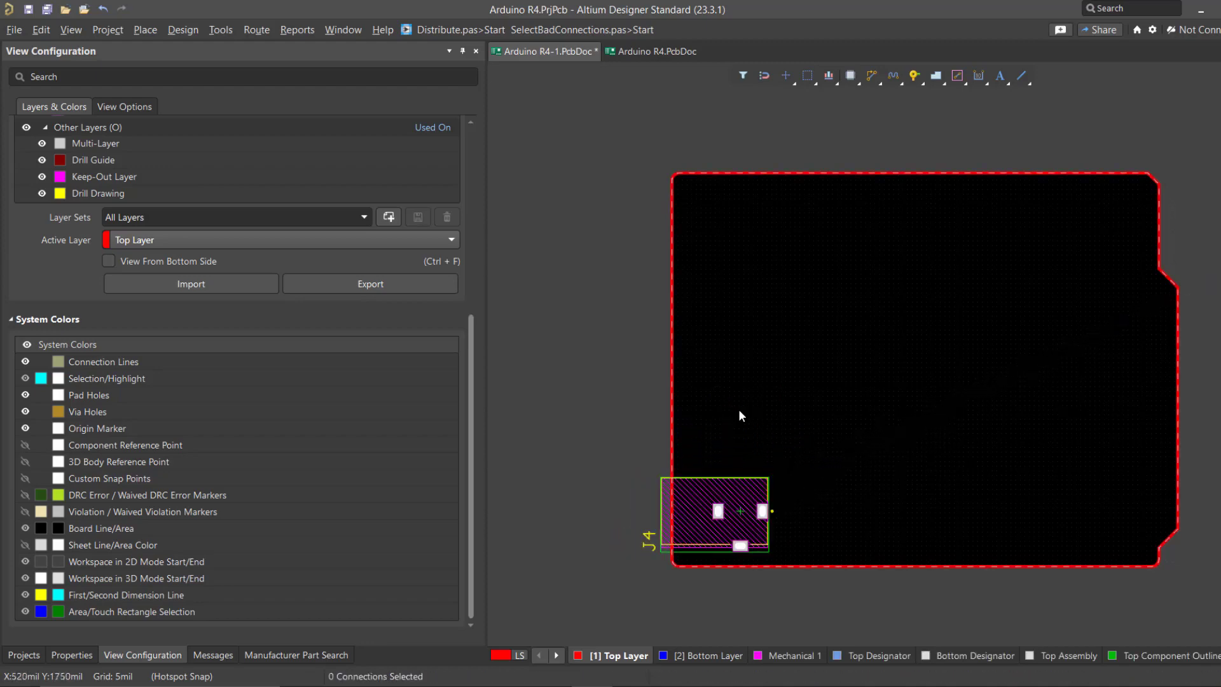
Inspect J4's placement at the board edge in 3D and return to the 2D layout.
{"action": "key", "text": "3"}
{"action": "right_click_drag", "start_coordinate": [746, 414], "coordinate": [843, 483], "text": "shift"}
{"action": "scroll", "coordinate": [819, 466], "scroll_direction": "up", "scroll_amount": 3, "text": "ctrl"}
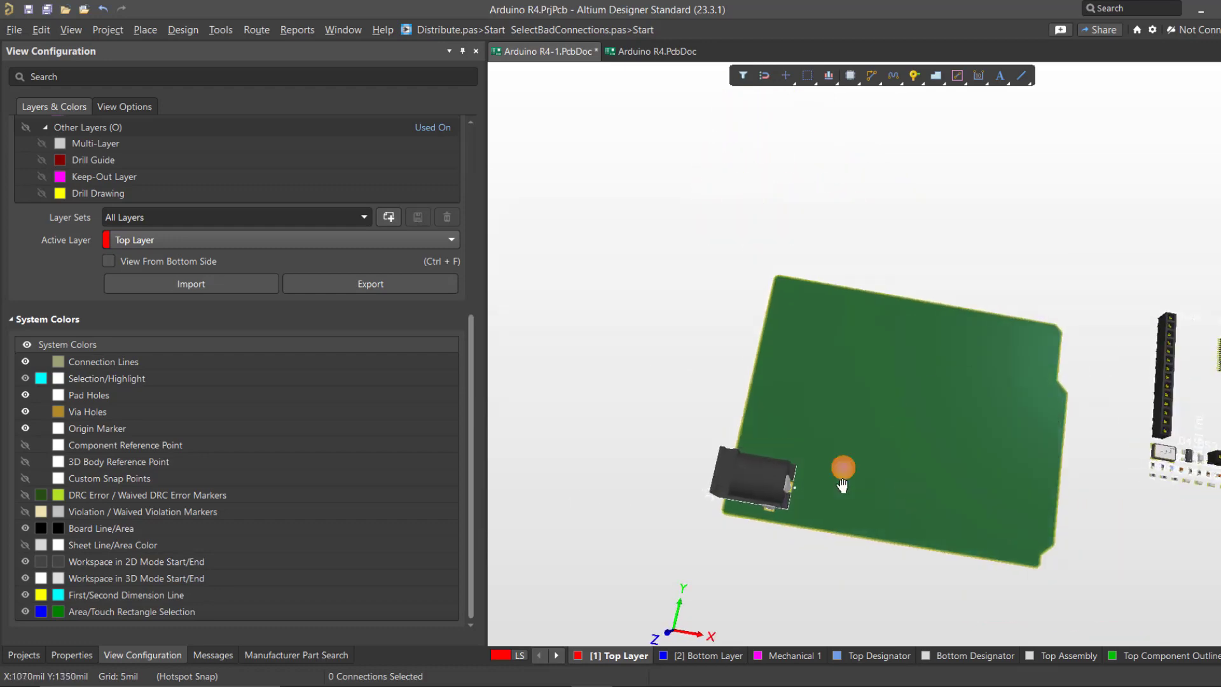
{"action": "key", "text": "2"}
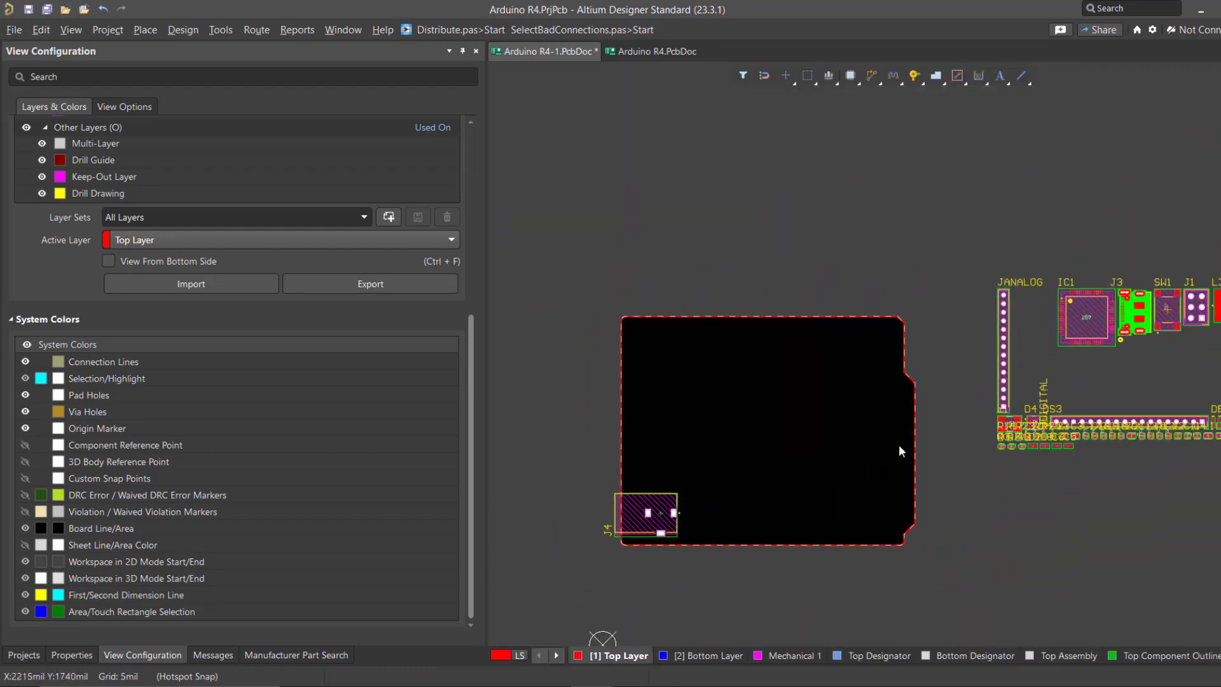
Select the group of small parts around Y1, D4 and DS3 and move it onto the middle of the board.
{"action": "scroll", "coordinate": [978, 472], "scroll_direction": "up", "scroll_amount": 2, "text": "ctrl"}
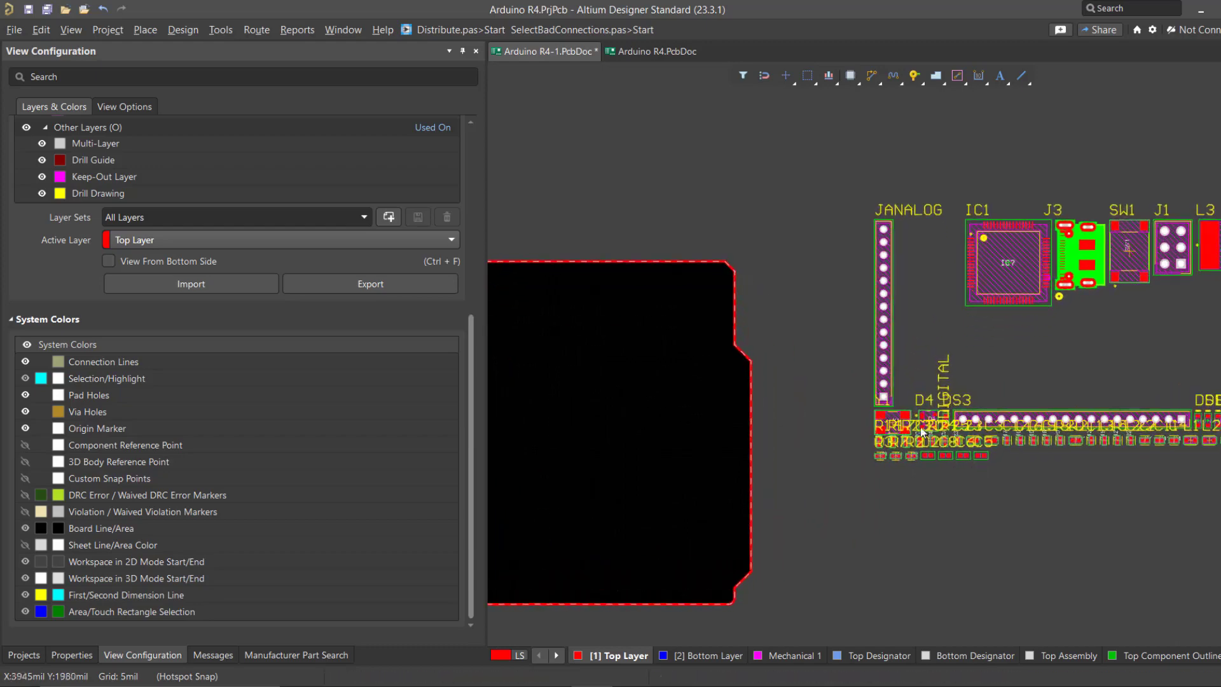
{"action": "left_click_drag", "start_coordinate": [846, 380], "coordinate": [1063, 490]}
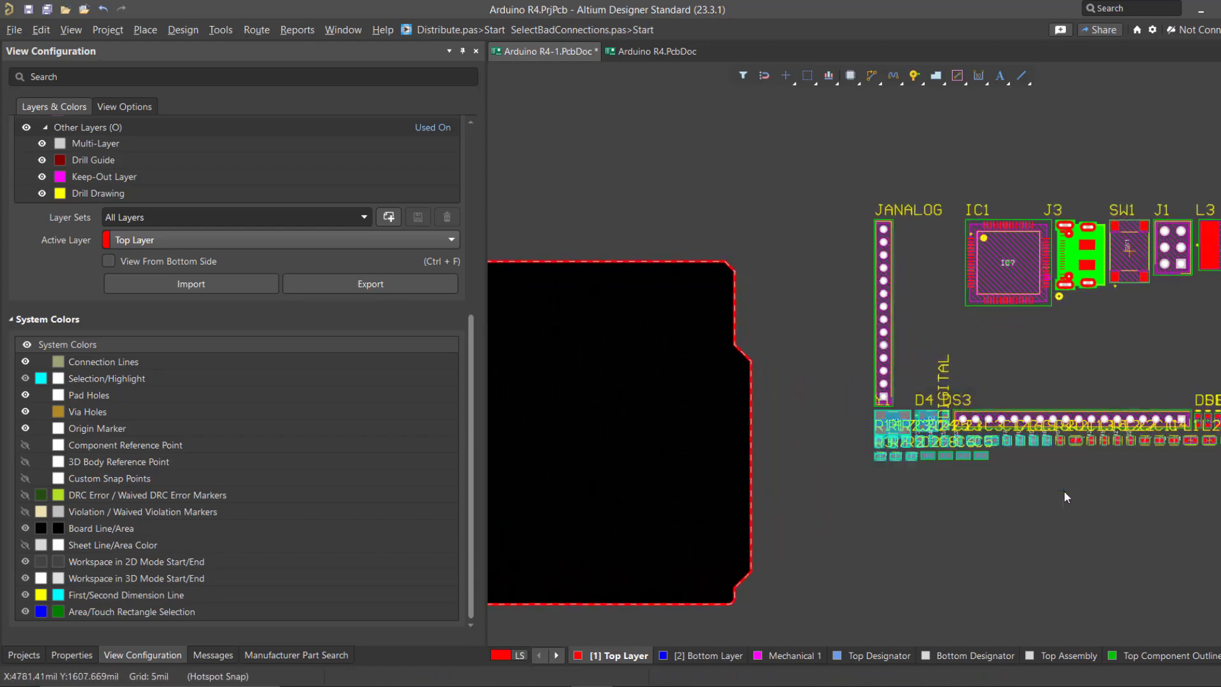
{"action": "left_click_drag", "start_coordinate": [892, 410], "coordinate": [957, 464]}
{"action": "scroll", "coordinate": [708, 419], "scroll_direction": "down", "scroll_amount": 2, "text": "ctrl"}
{"action": "right_click_drag", "start_coordinate": [815, 449], "coordinate": [957, 464]}
{"action": "scroll", "coordinate": [684, 436], "scroll_direction": "up", "scroll_amount": 2, "text": "ctrl"}
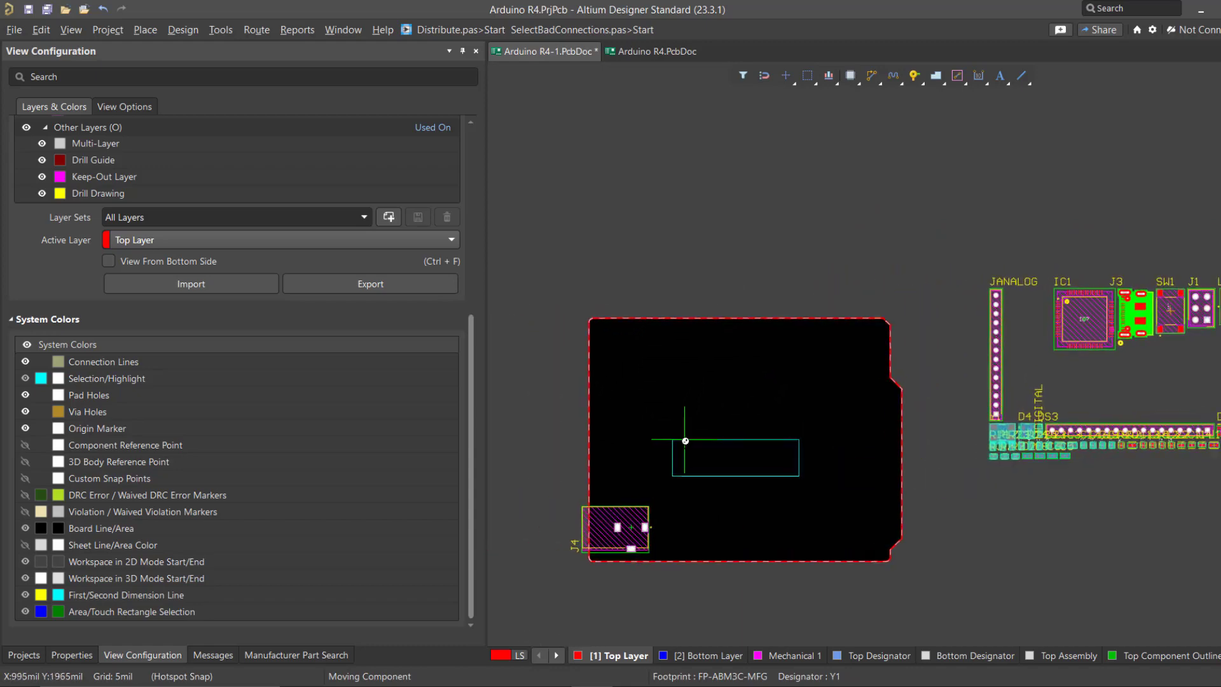
{"action": "left_click", "coordinate": [688, 471]}
{"action": "scroll", "coordinate": [688, 471], "scroll_direction": "up", "scroll_amount": 2, "text": "ctrl"}
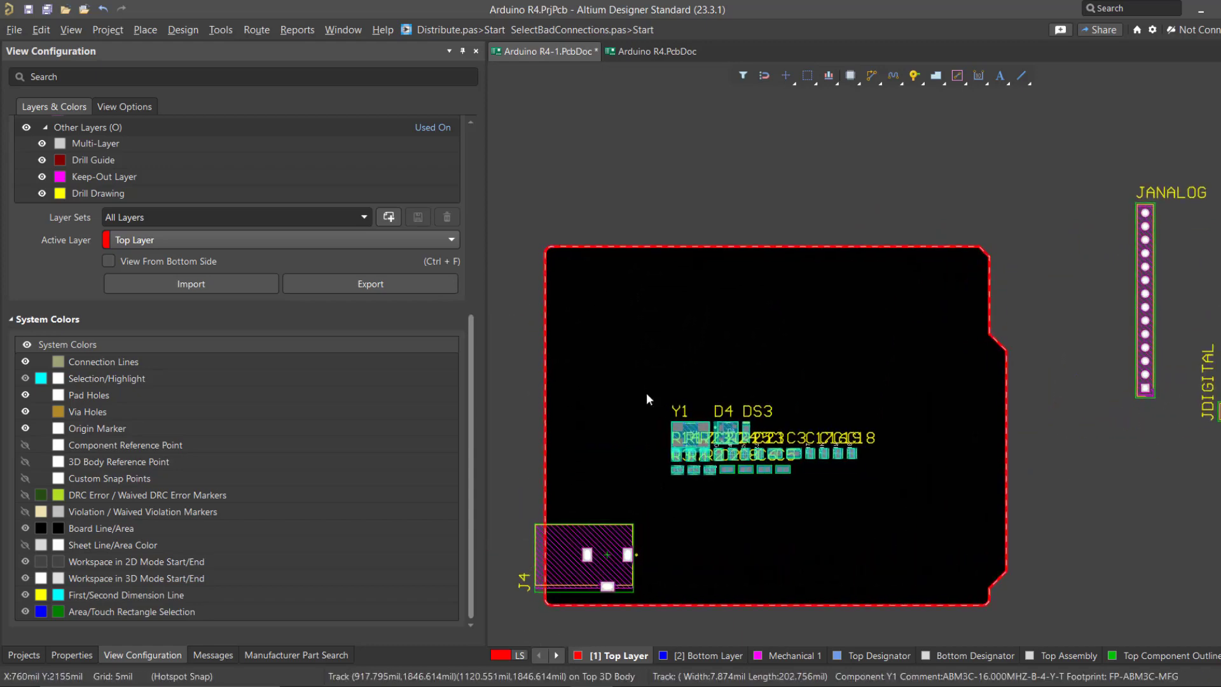
Clear the group selection and reselect the small resistors and capacitors in the rows below Y1, D4 and DS3 for repositioning.
{"action": "left_click", "coordinate": [646, 398]}
{"action": "scroll", "coordinate": [667, 447], "scroll_direction": "up", "scroll_amount": 2, "text": "ctrl"}
{"action": "left_click_drag", "start_coordinate": [636, 447], "coordinate": [863, 509]}
{"action": "right_click_drag", "start_coordinate": [676, 505], "coordinate": [880, 501]}
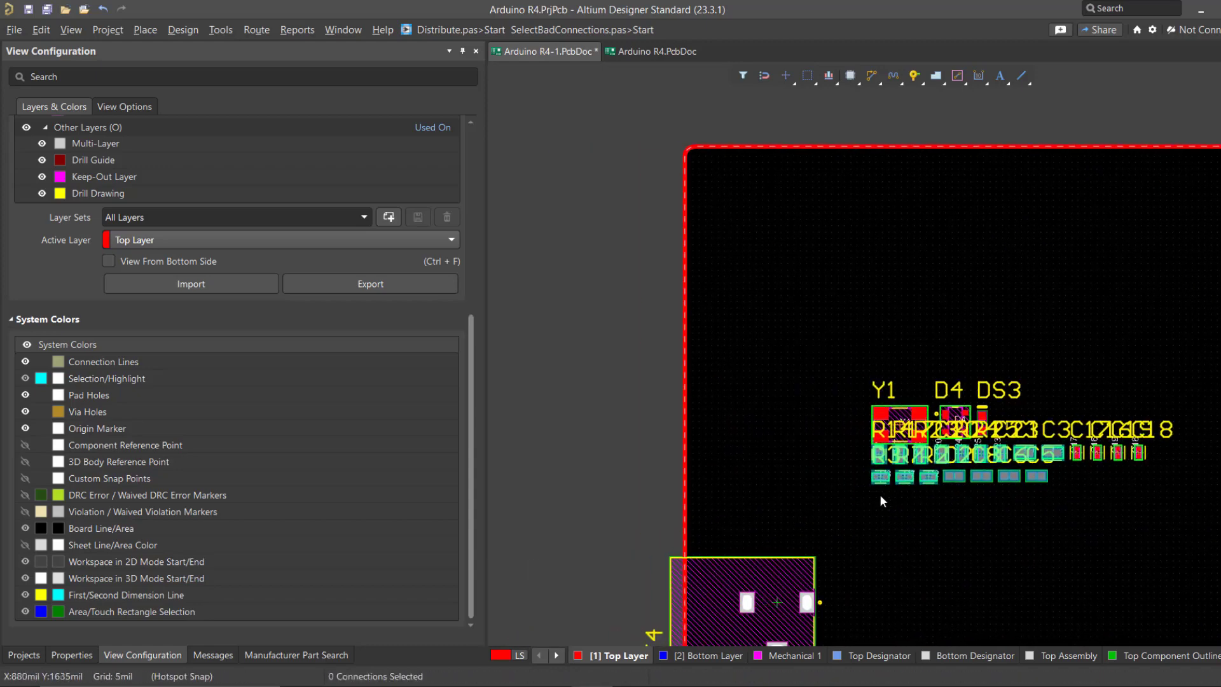
{"action": "left_click_drag", "start_coordinate": [916, 488], "coordinate": [884, 510]}
{"action": "scroll", "coordinate": [704, 406], "scroll_direction": "down", "scroll_amount": 4, "text": "ctrl"}
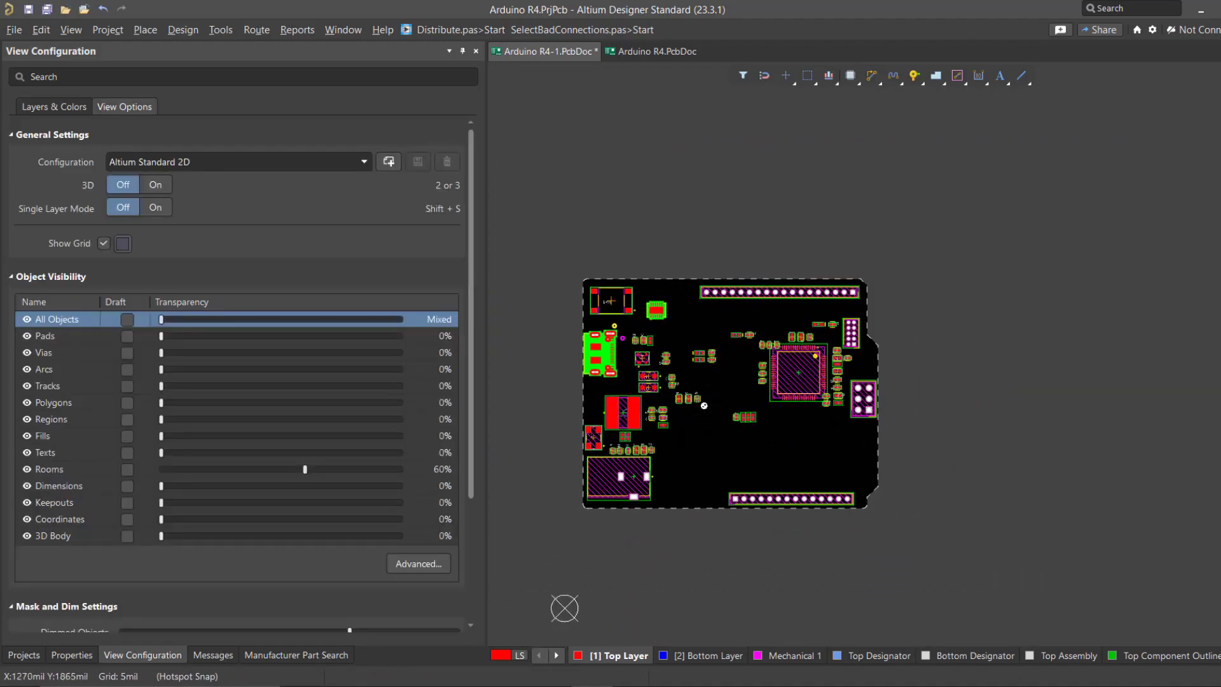
Examine the component placement across the populated board in the 2D layout.
{"action": "scroll", "coordinate": [704, 405], "scroll_direction": "up", "scroll_amount": 3, "text": "ctrl"}
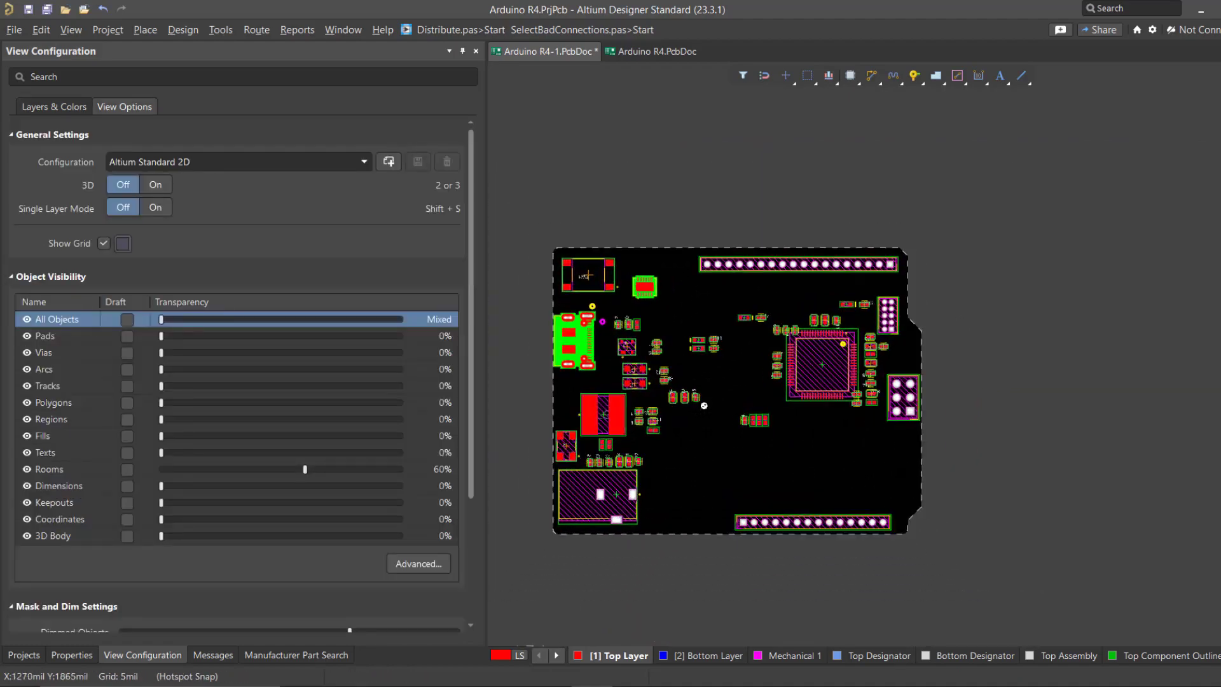
{"action": "right_click_drag", "start_coordinate": [632, 494], "coordinate": [702, 521]}
{"action": "scroll", "coordinate": [662, 495], "scroll_direction": "up", "scroll_amount": 2, "text": "ctrl"}
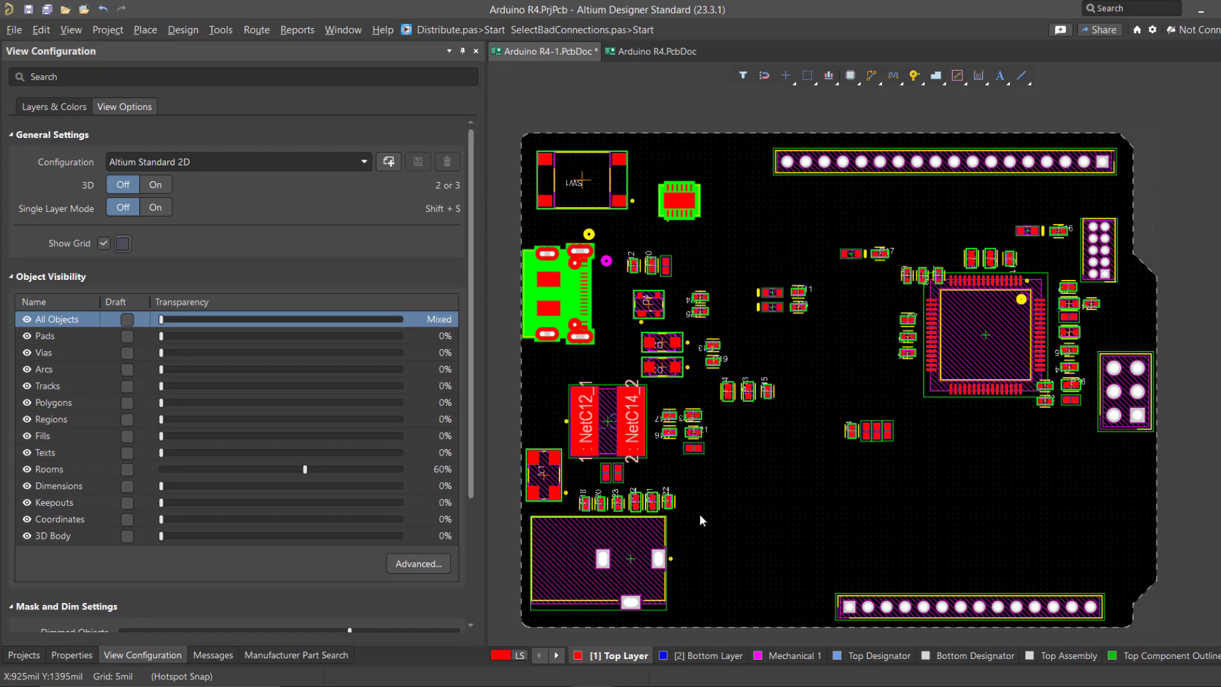
{"action": "right_click_drag", "start_coordinate": [702, 511], "coordinate": [727, 460]}
{"action": "scroll", "coordinate": [728, 461], "scroll_direction": "down", "scroll_amount": 3, "text": "ctrl"}
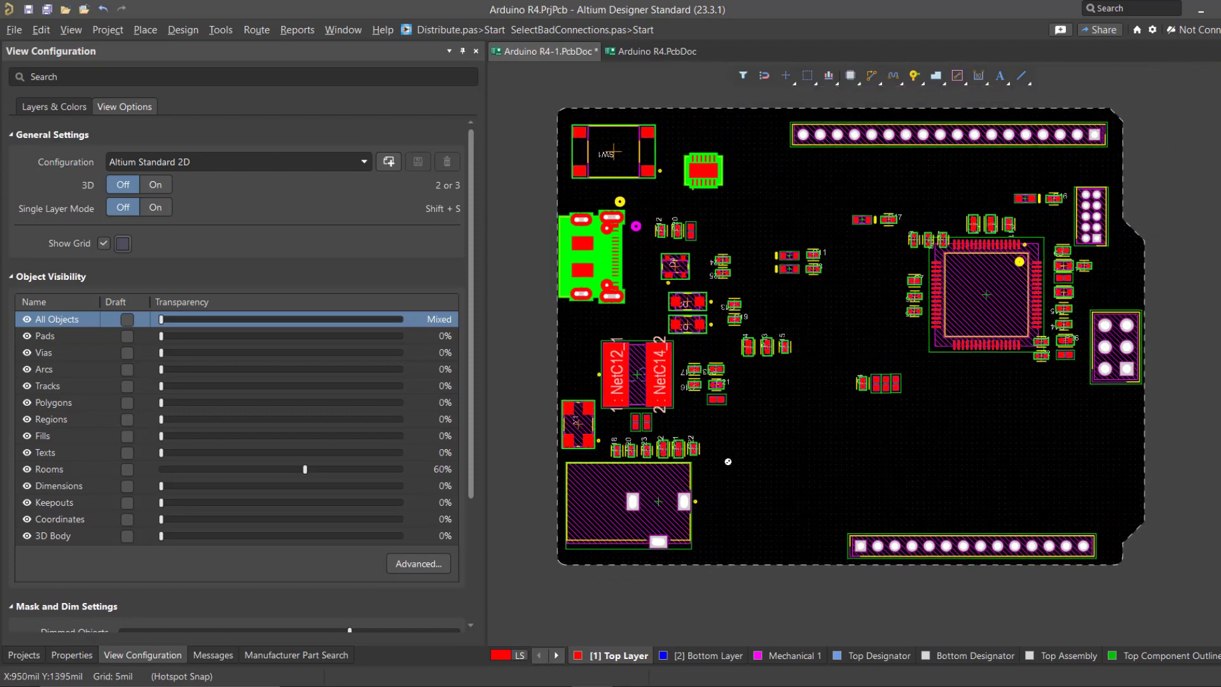
{"action": "right_click_drag", "start_coordinate": [825, 447], "coordinate": [783, 470]}
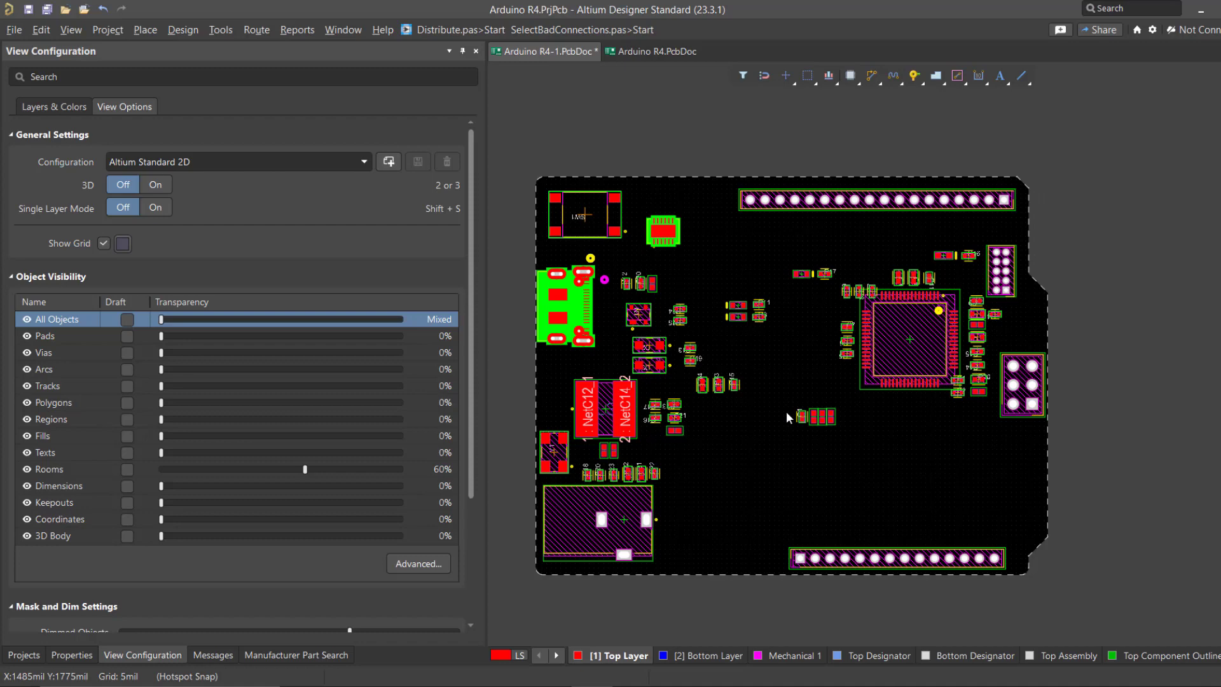
{"action": "right_click_drag", "start_coordinate": [786, 411], "coordinate": [834, 389]}
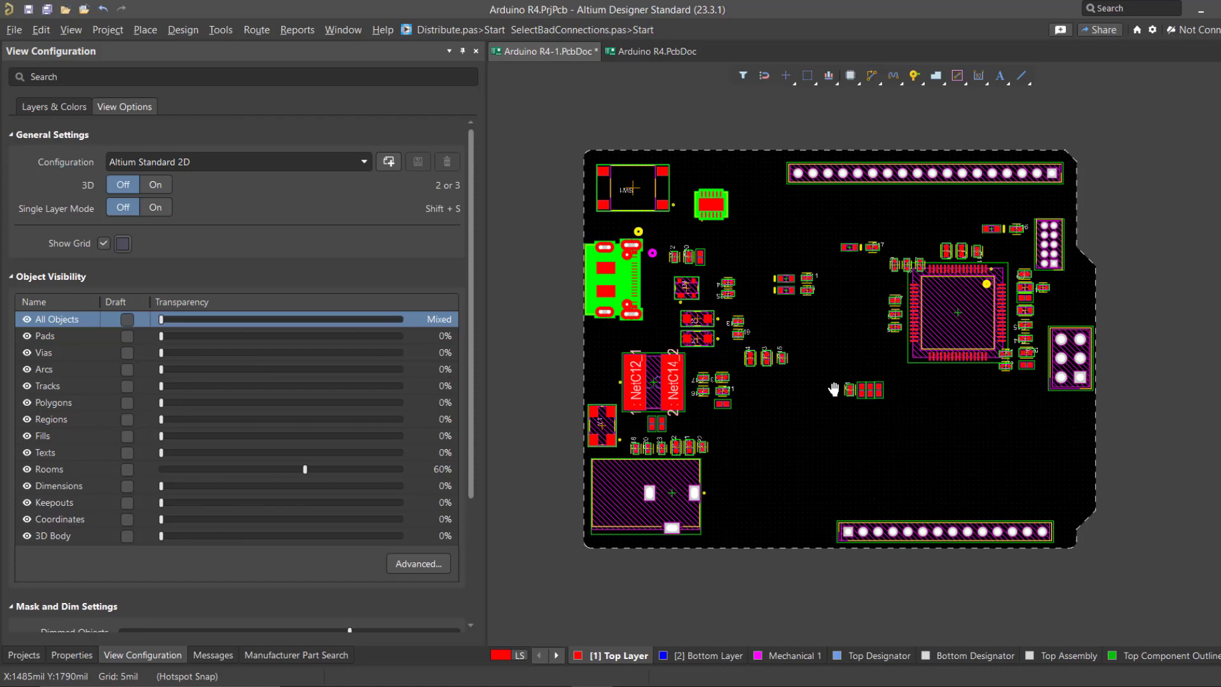
{"action": "right_click_drag", "start_coordinate": [834, 390], "coordinate": [824, 430]}
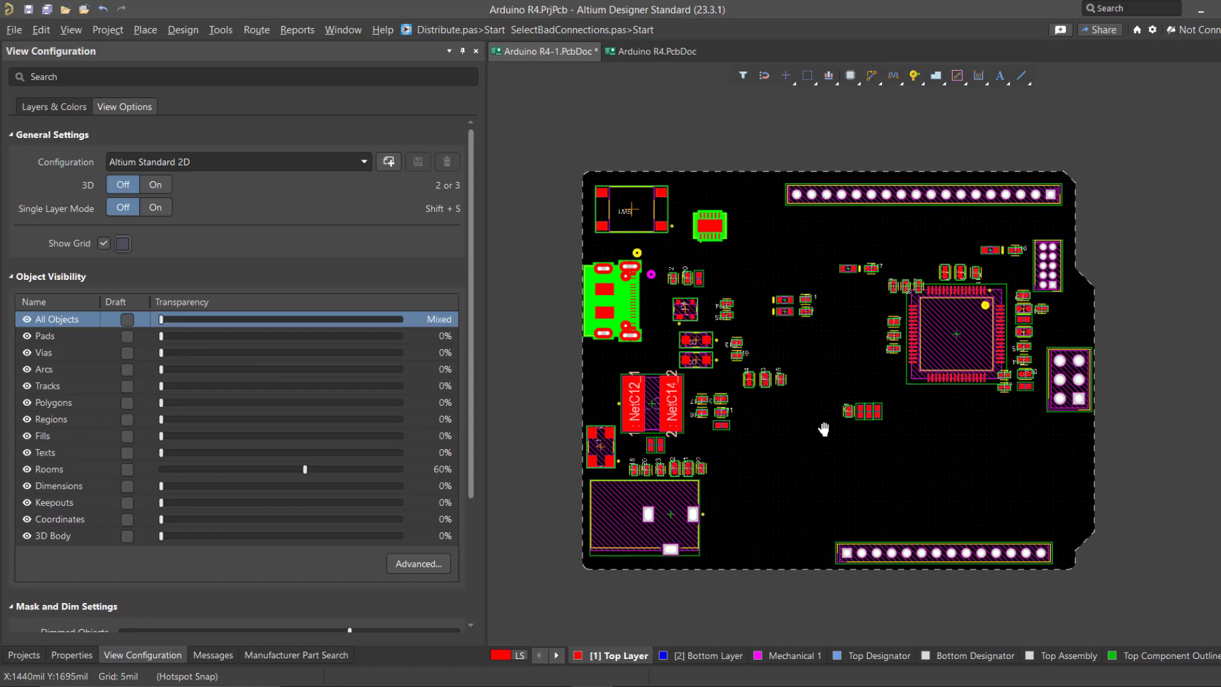
Show the populated board in 3D and examine its components from several angles.
{"action": "key", "text": "3"}
{"action": "right_click_drag", "start_coordinate": [738, 380], "coordinate": [674, 592], "text": "shift"}
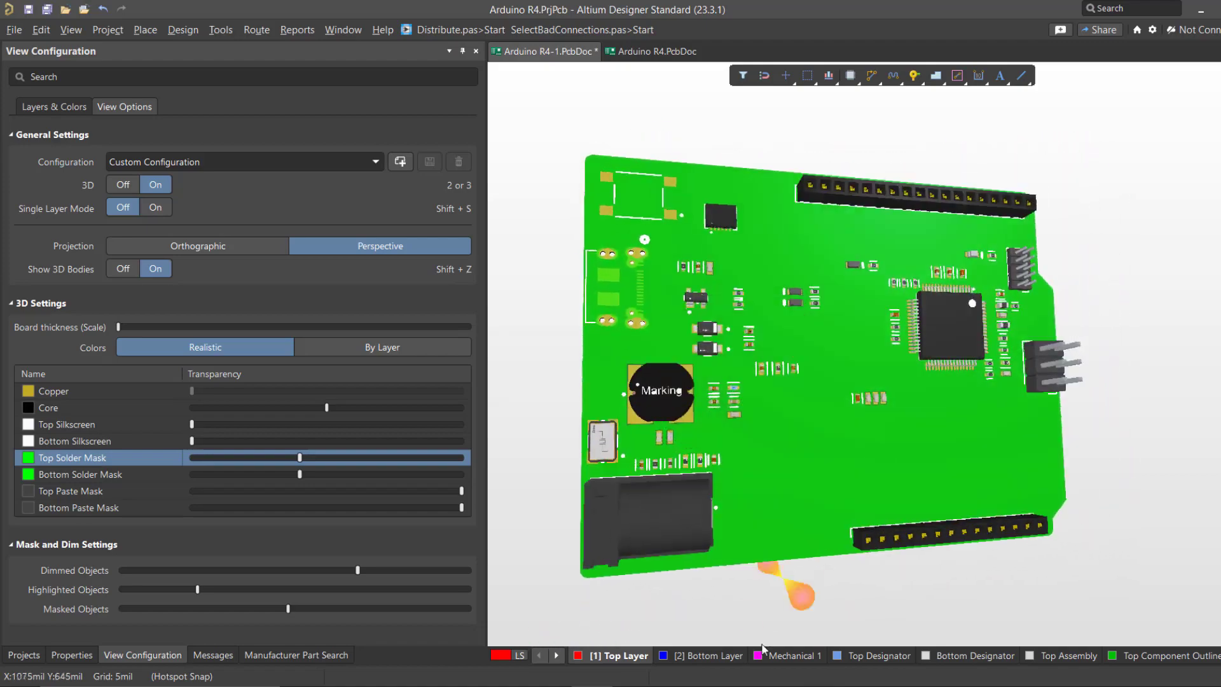
{"action": "left_click", "coordinate": [489, 191]}
{"action": "right_click_drag", "start_coordinate": [757, 379], "coordinate": [618, 402], "text": "shift"}
{"action": "left_click", "coordinate": [51, 107]}
{"action": "right_click_drag", "start_coordinate": [706, 318], "coordinate": [827, 407], "text": "shift"}
{"action": "right_click_drag", "start_coordinate": [885, 436], "coordinate": [859, 458], "text": "shift"}
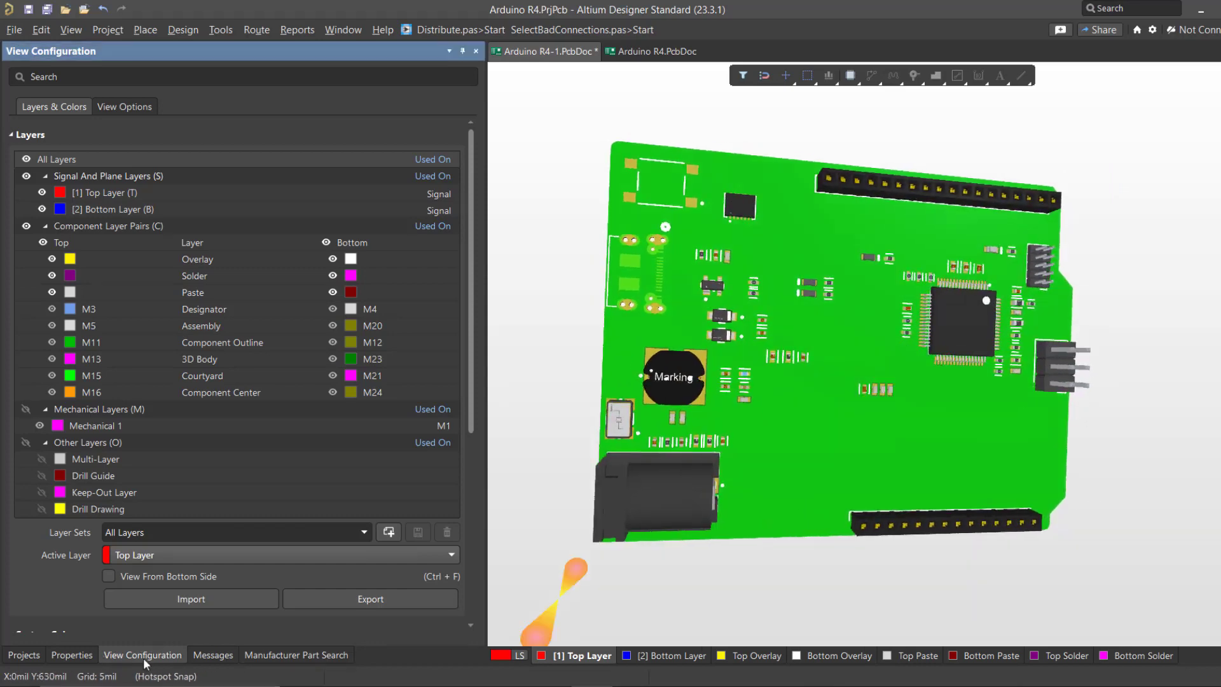
Set the 3D colour of the Top Solder Mask to blue.
{"action": "left_click", "coordinate": [125, 107]}
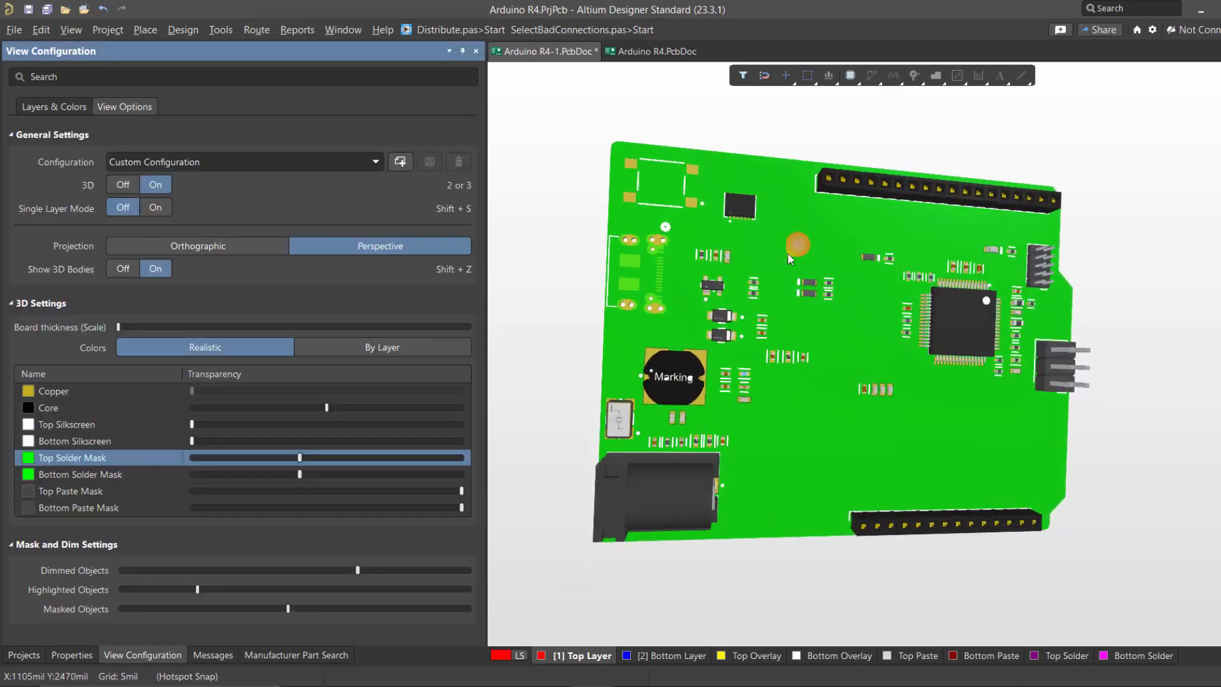
{"action": "mouse_move", "coordinate": [787, 253]}
{"action": "right_mouse_down"}
{"action": "mouse_move", "coordinate": [728, 253]}
{"action": "mouse_move", "coordinate": [754, 270]}
{"action": "right_mouse_up"}
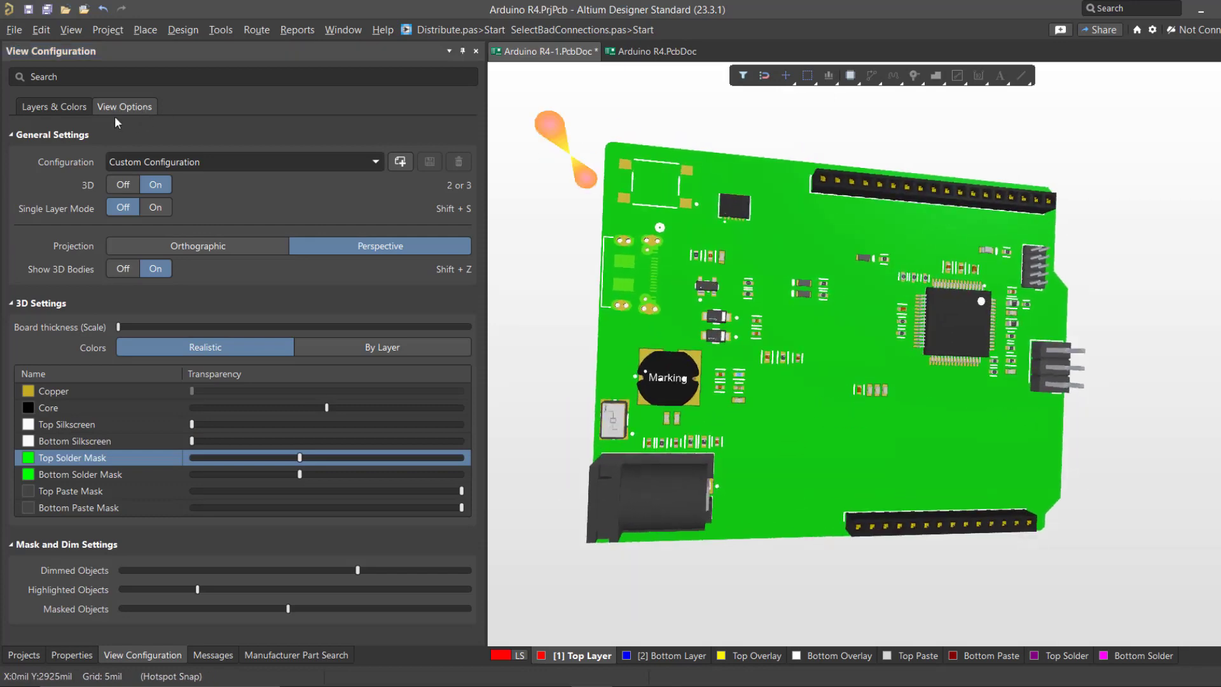
{"action": "left_click", "coordinate": [32, 456]}
{"action": "left_click", "coordinate": [159, 511]}
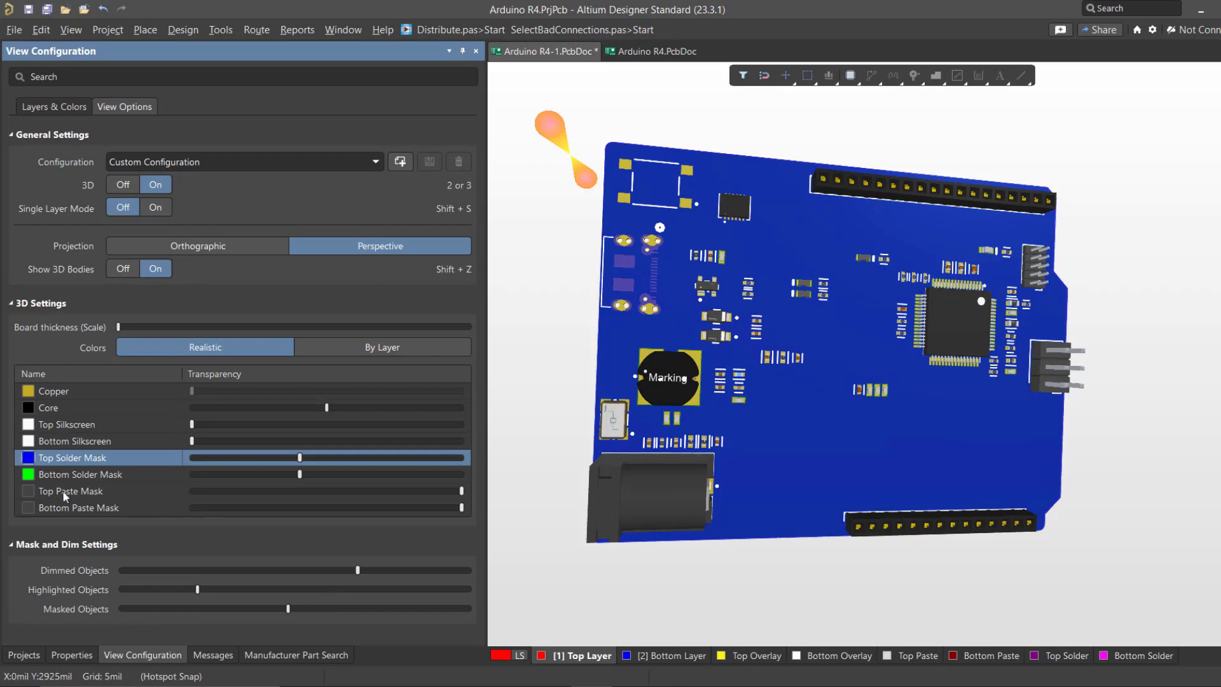
Set the 3D colour of the Bottom Solder Mask to blue, checking the underside of the board.
{"action": "left_click", "coordinate": [28, 474]}
{"action": "left_click", "coordinate": [157, 530]}
{"action": "right_click_drag", "start_coordinate": [689, 460], "coordinate": [626, 446]}
{"action": "left_click", "coordinate": [29, 474]}
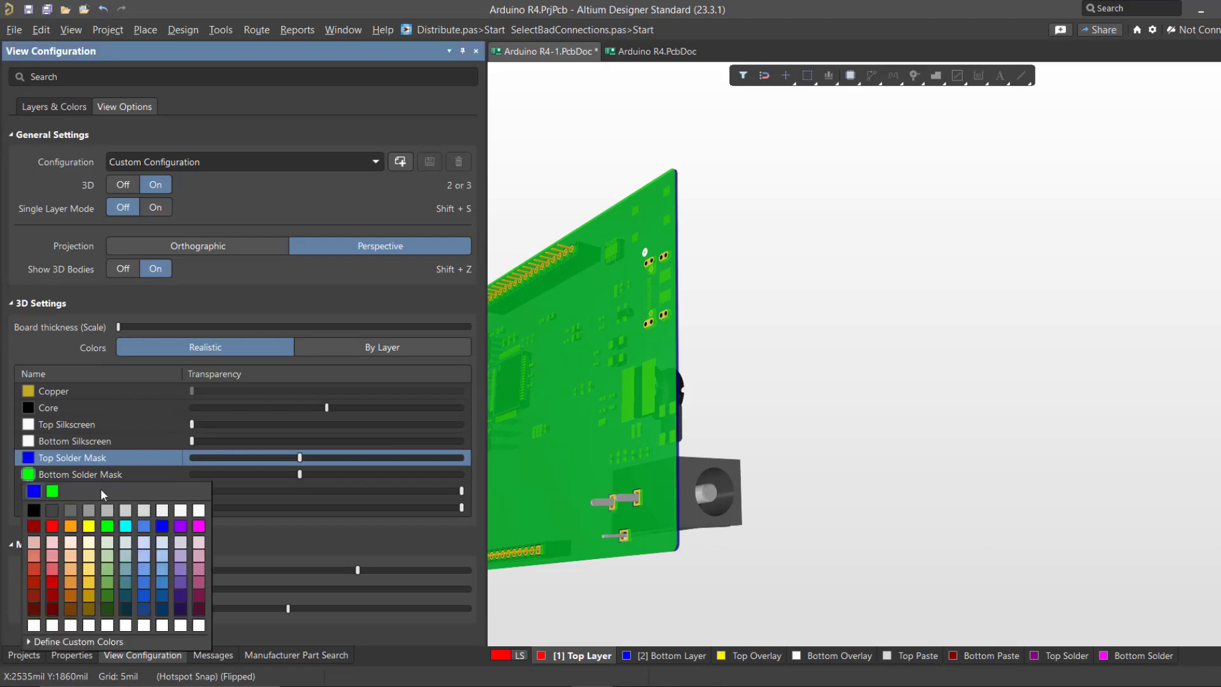
{"action": "left_click", "coordinate": [163, 538]}
{"action": "right_click_drag", "start_coordinate": [597, 510], "coordinate": [505, 419], "text": "shift"}
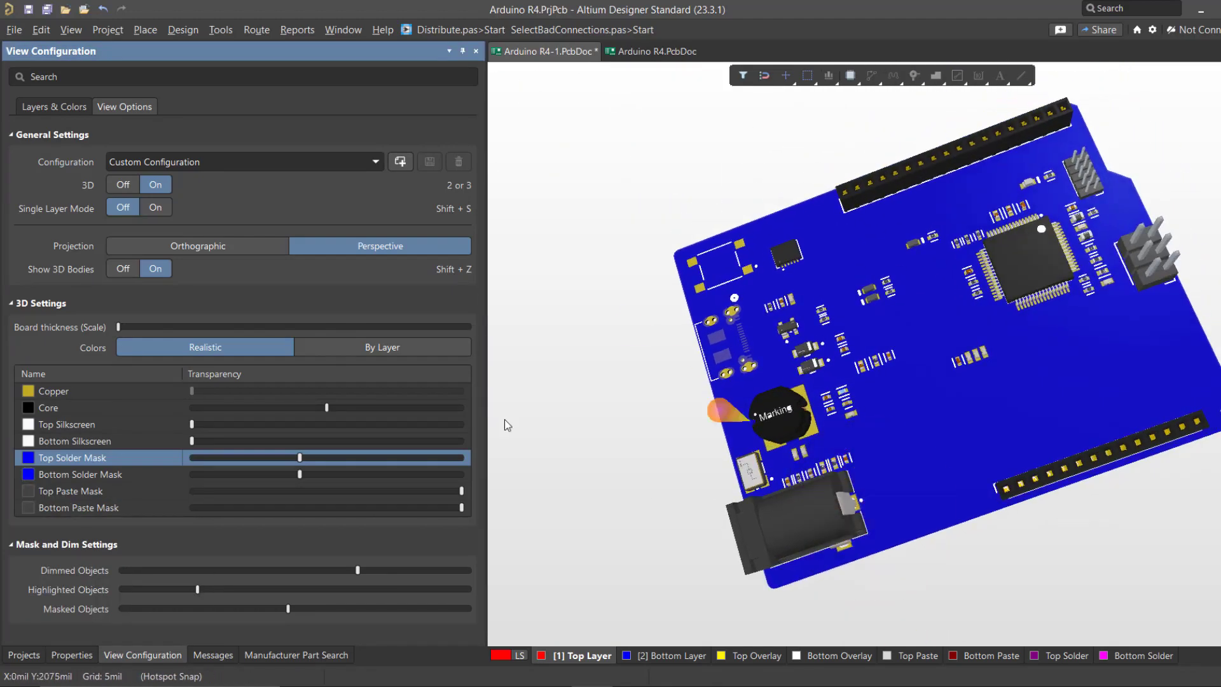
Increase the 3D board thickness scale slightly above its minimum, checking the board edge beside the power jack.
{"action": "left_click_drag", "start_coordinate": [119, 327], "coordinate": [148, 326]}
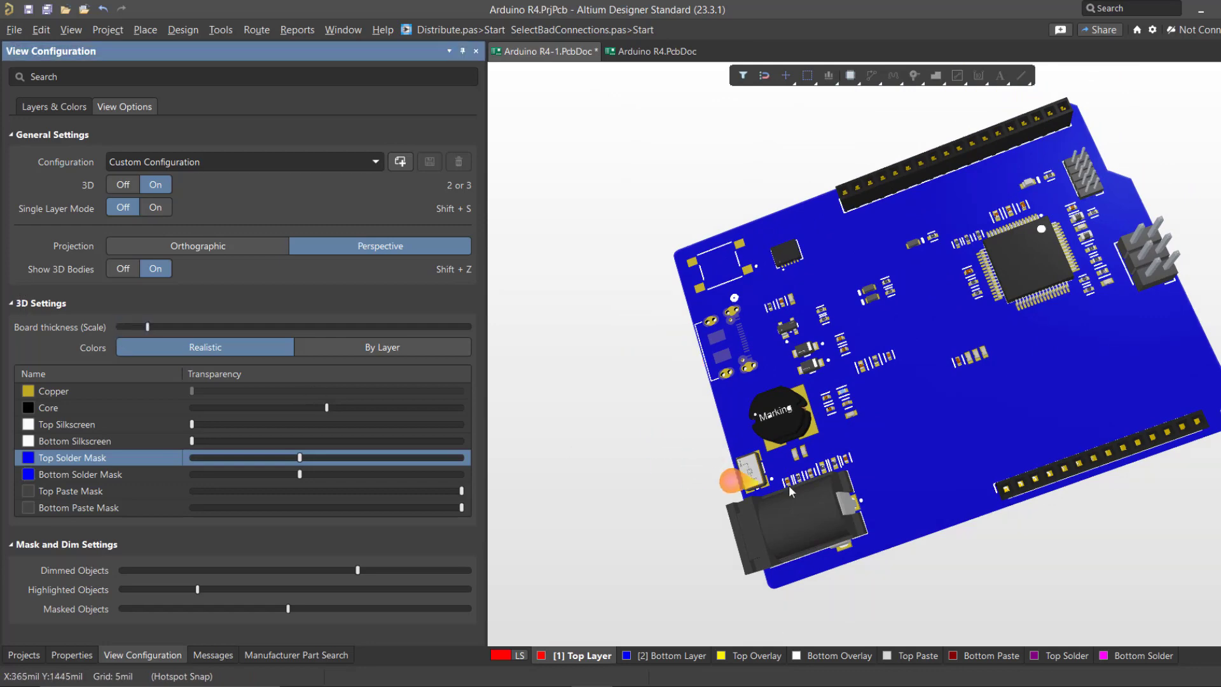
{"action": "right_click_drag", "start_coordinate": [789, 486], "coordinate": [705, 419], "text": "shift"}
{"action": "middle_click_drag", "start_coordinate": [700, 422], "coordinate": [696, 416]}
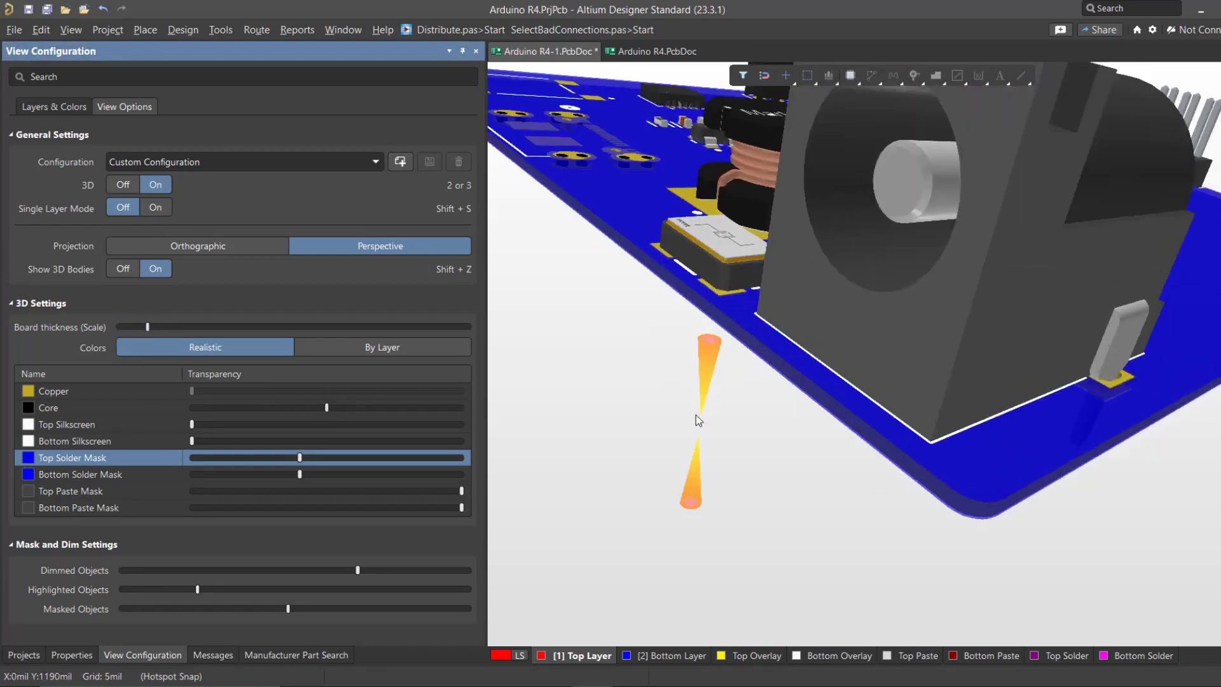
{"action": "right_click_drag", "start_coordinate": [964, 431], "coordinate": [982, 318], "text": "shift"}
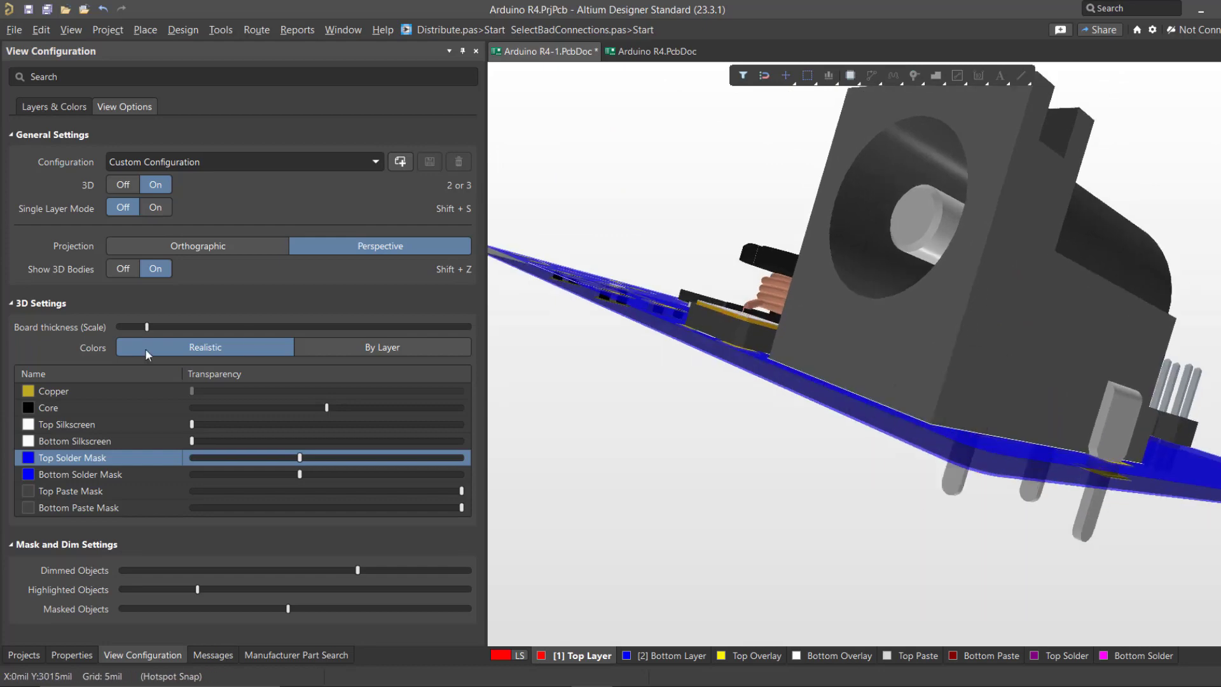
{"action": "mouse_move", "coordinate": [146, 327]}
{"action": "left_mouse_down"}
{"action": "mouse_move", "coordinate": [179, 327]}
{"action": "mouse_move", "coordinate": [142, 327]}
{"action": "left_mouse_up"}
Reset the 3D view to face the top of the whole board, inspect it, and return to the 2D layout.
{"action": "right_click_drag", "start_coordinate": [1074, 425], "coordinate": [967, 445]}
{"action": "scroll", "coordinate": [968, 447], "scroll_direction": "down", "scroll_amount": 3, "text": "ctrl"}
{"action": "key", "text": "0"}
{"action": "right_click_drag", "start_coordinate": [856, 462], "coordinate": [1076, 377]}
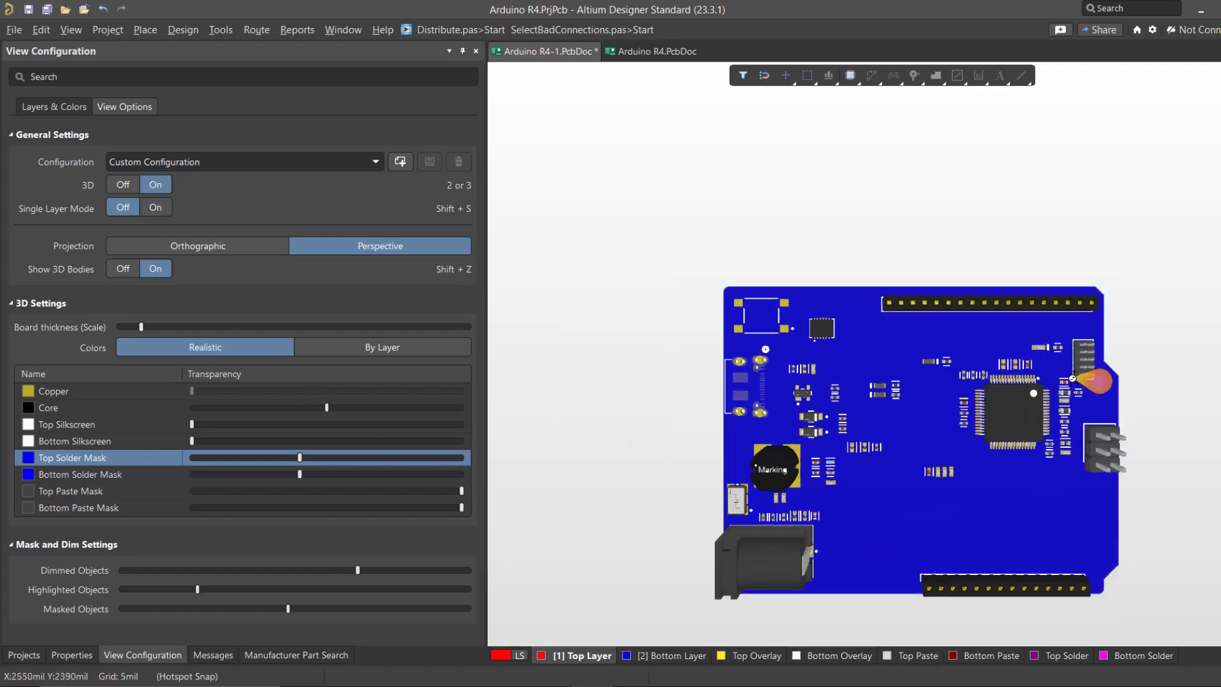
{"action": "right_click_drag", "start_coordinate": [1032, 447], "coordinate": [1016, 421]}
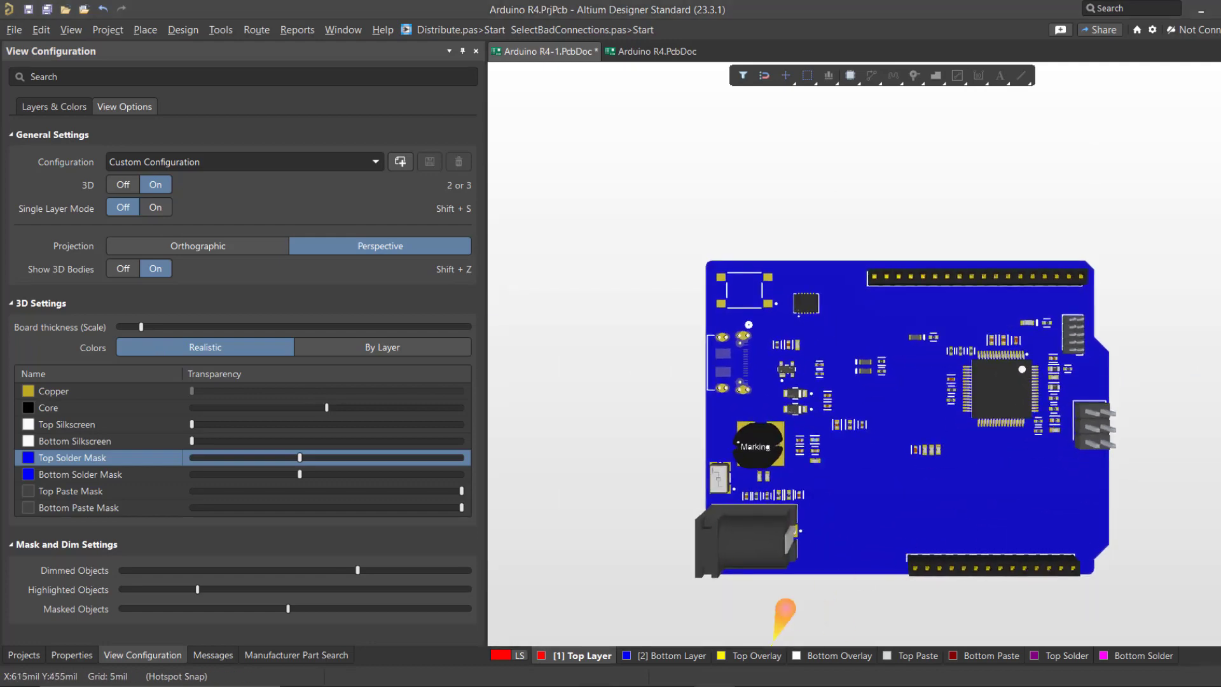
{"action": "key", "text": "2"}
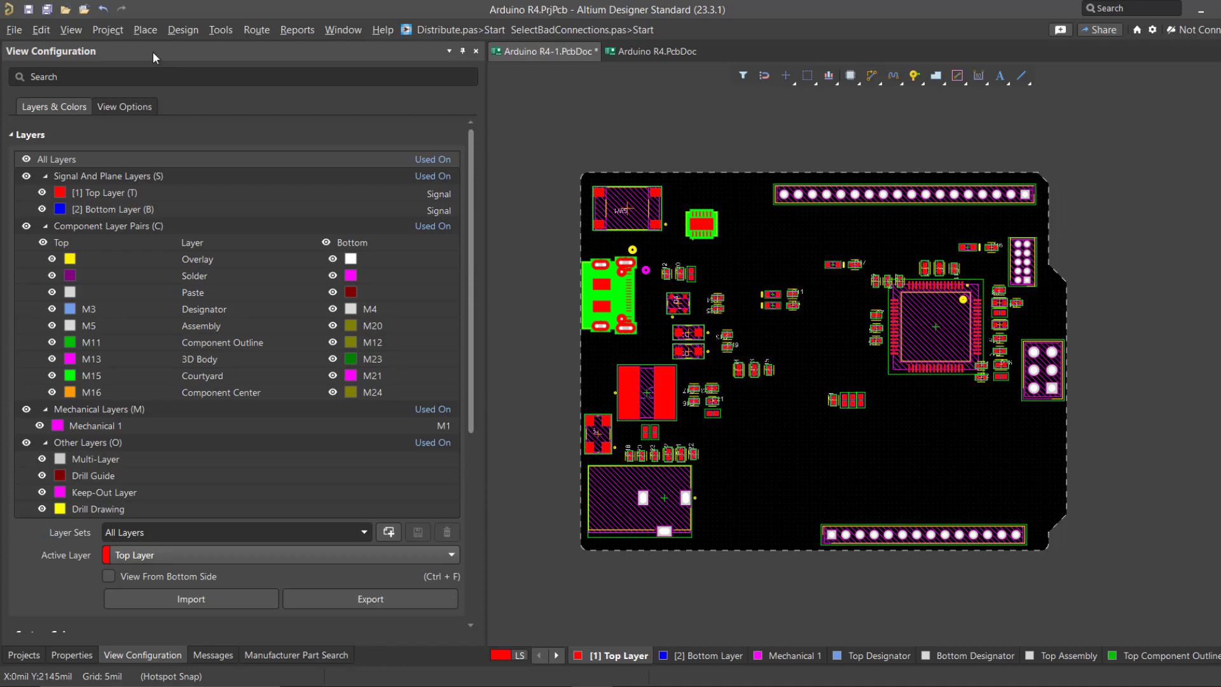
Insert a signal layer below the Top Layer in the board's layer stack.
{"action": "left_click", "coordinate": [180, 30]}
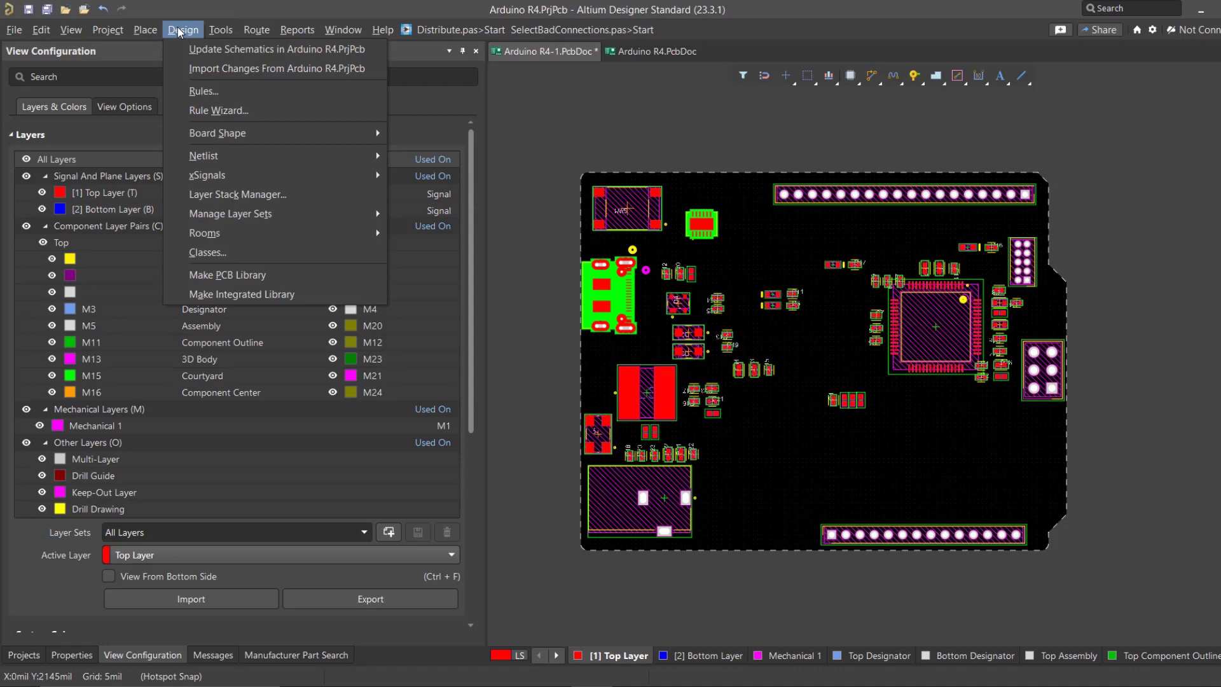
{"action": "left_click", "coordinate": [246, 190]}
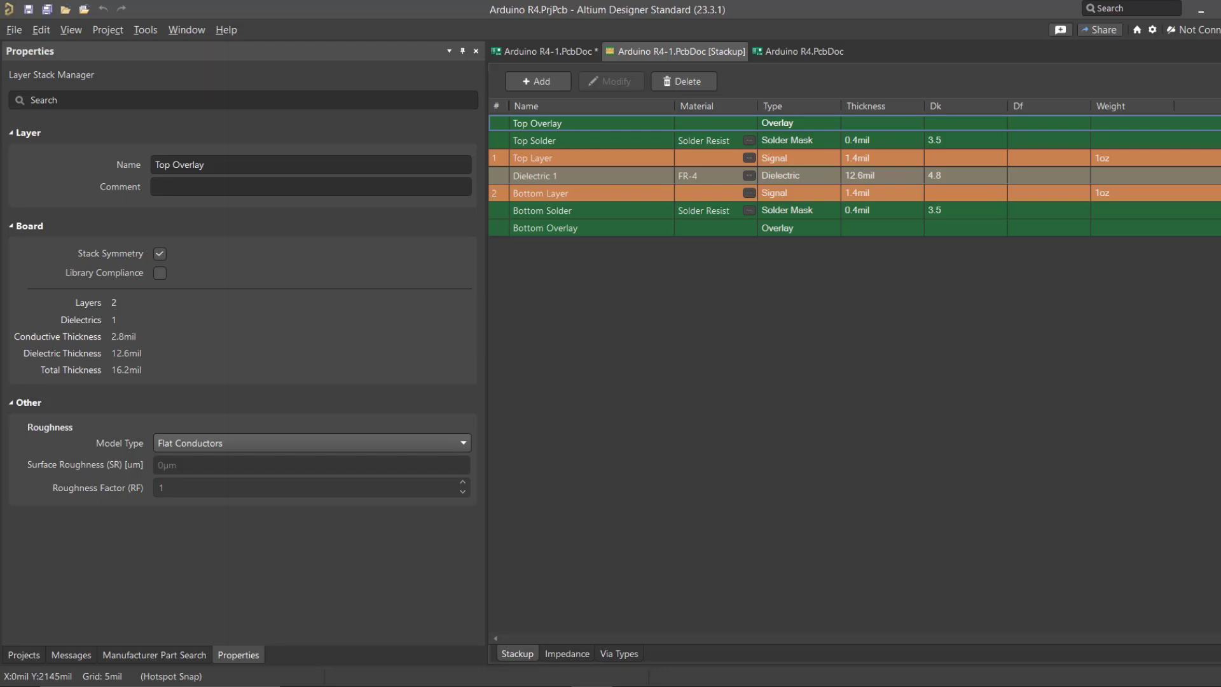
{"action": "right_click", "coordinate": [585, 165]}
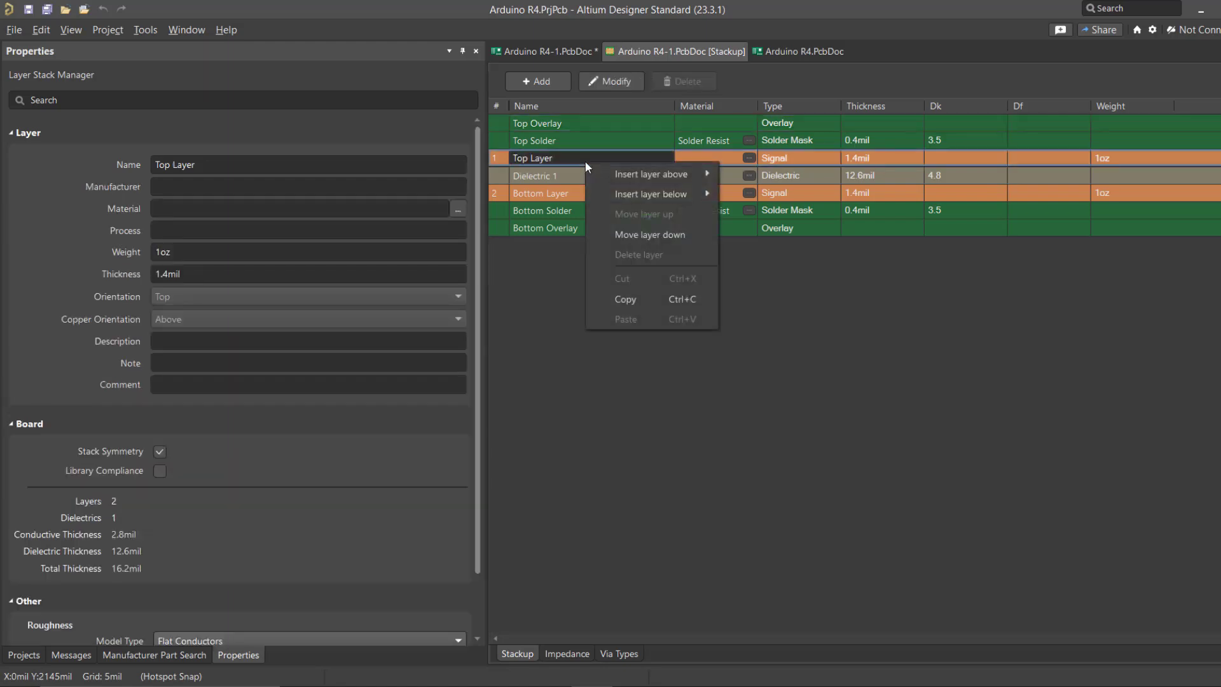
{"action": "mouse_move", "coordinate": [635, 188]}
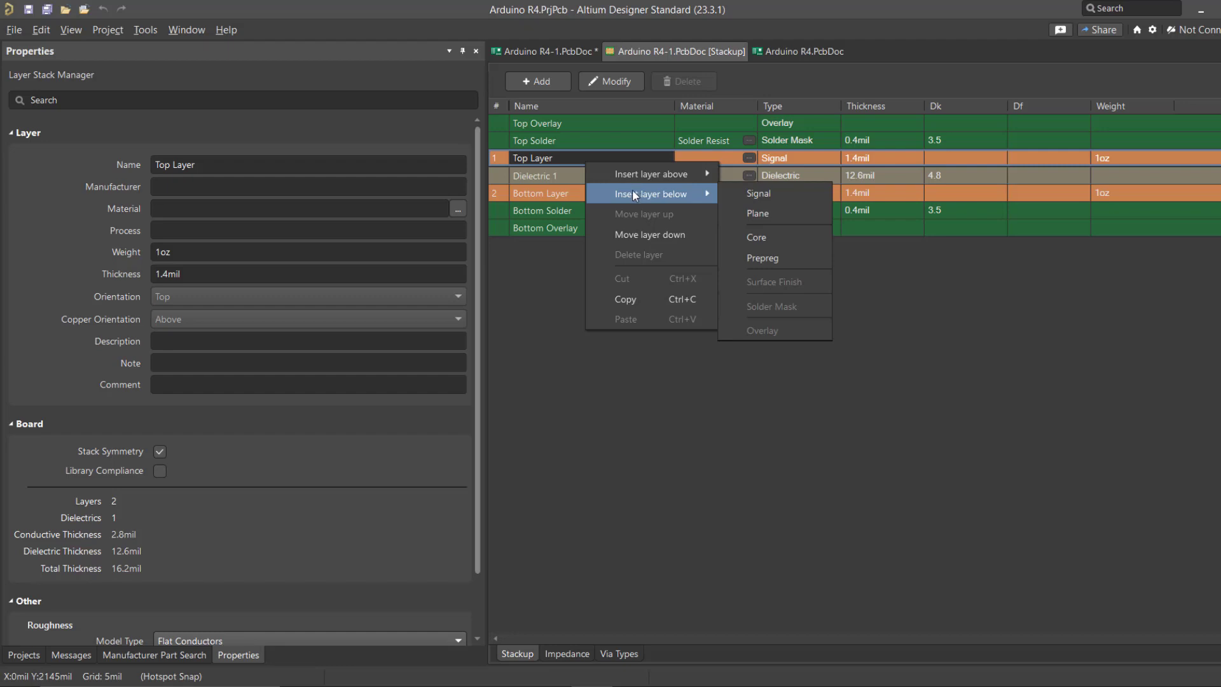
{"action": "left_click", "coordinate": [742, 191]}
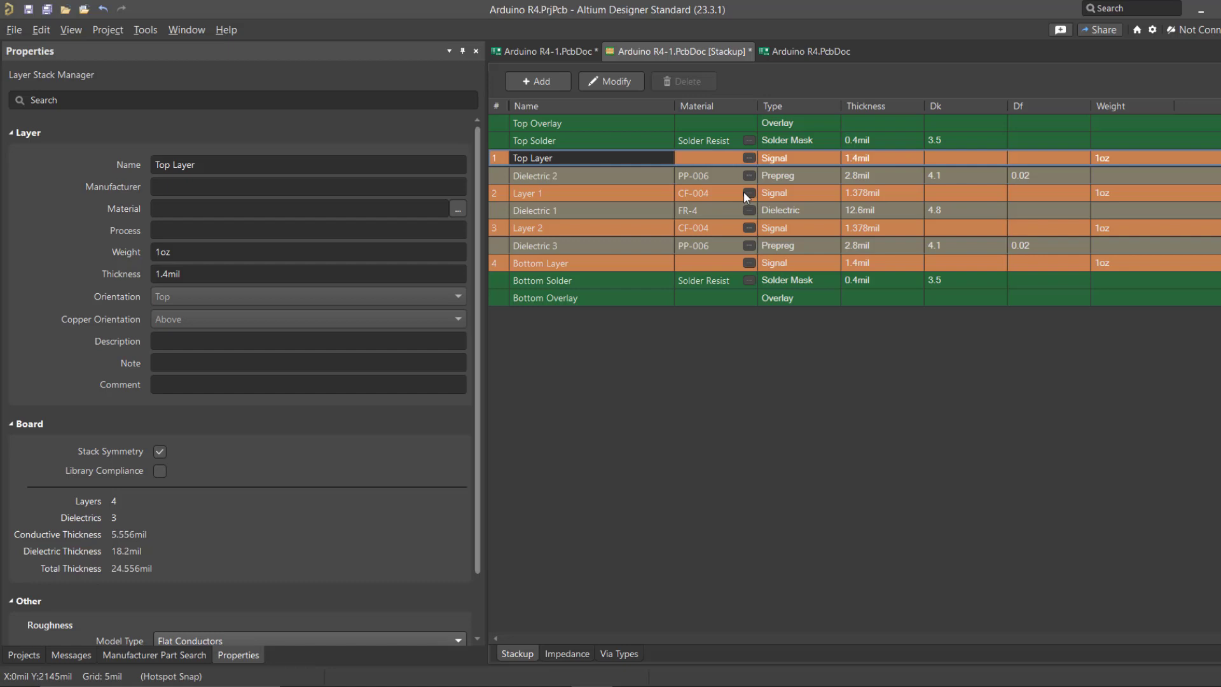
Close the stackup document with its changes saved and show the PCB's signal layers in the View Configuration.
{"action": "right_click", "coordinate": [653, 57]}
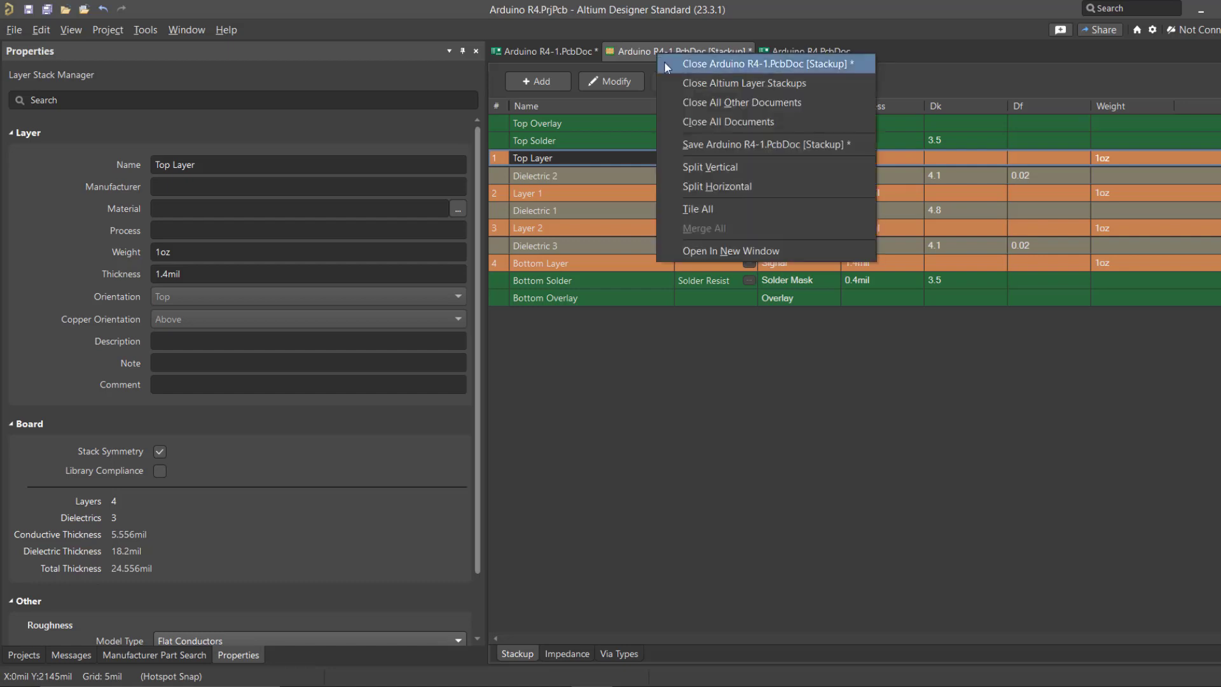
{"action": "left_click", "coordinate": [669, 67]}
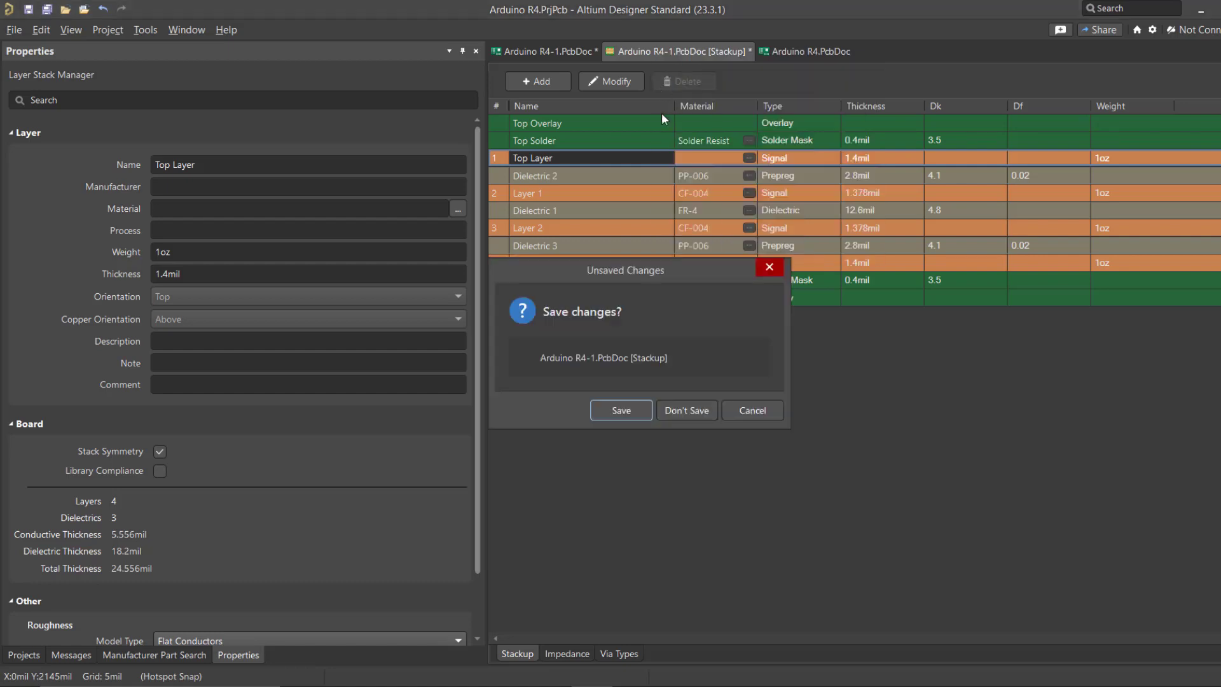
{"action": "left_click", "coordinate": [628, 411]}
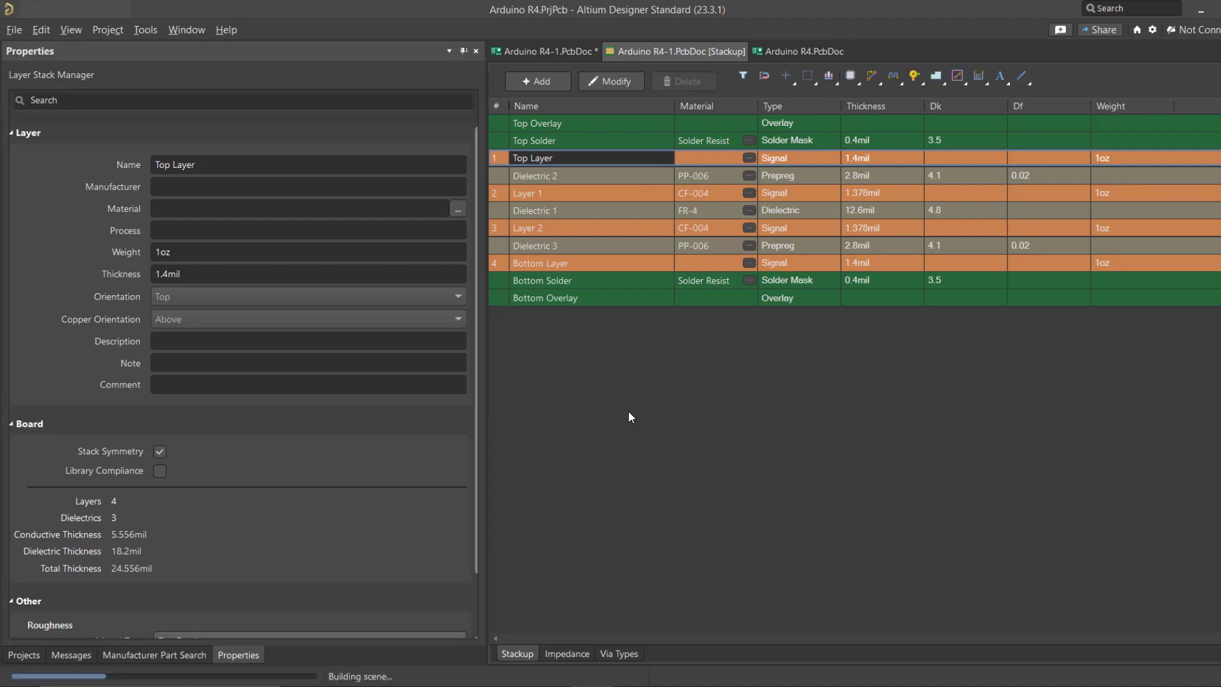
{"action": "key", "text": "l"}
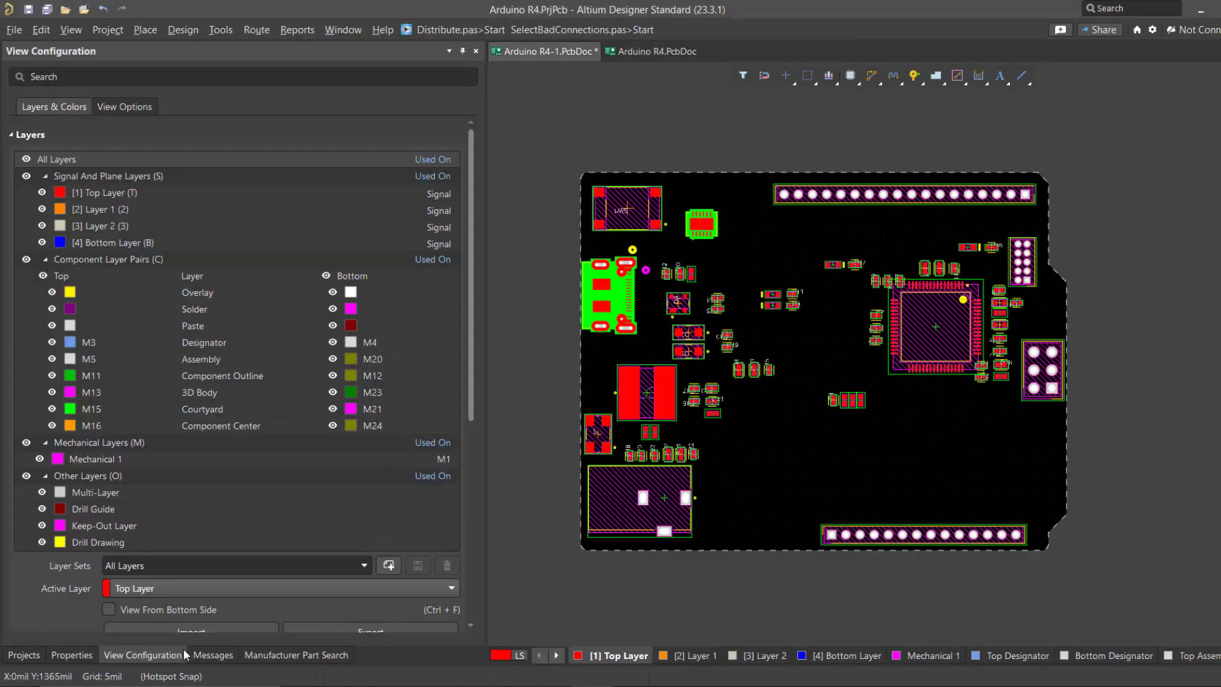
{"action": "left_click", "coordinate": [169, 658]}
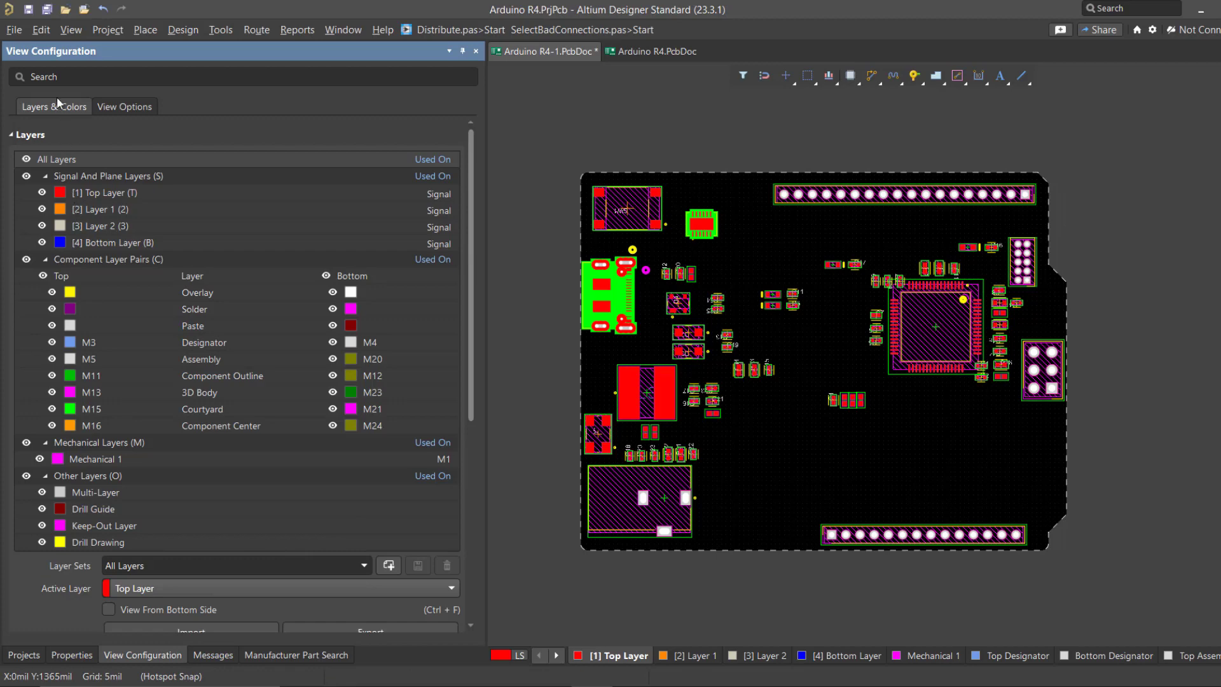
{"action": "left_click", "coordinate": [104, 227]}
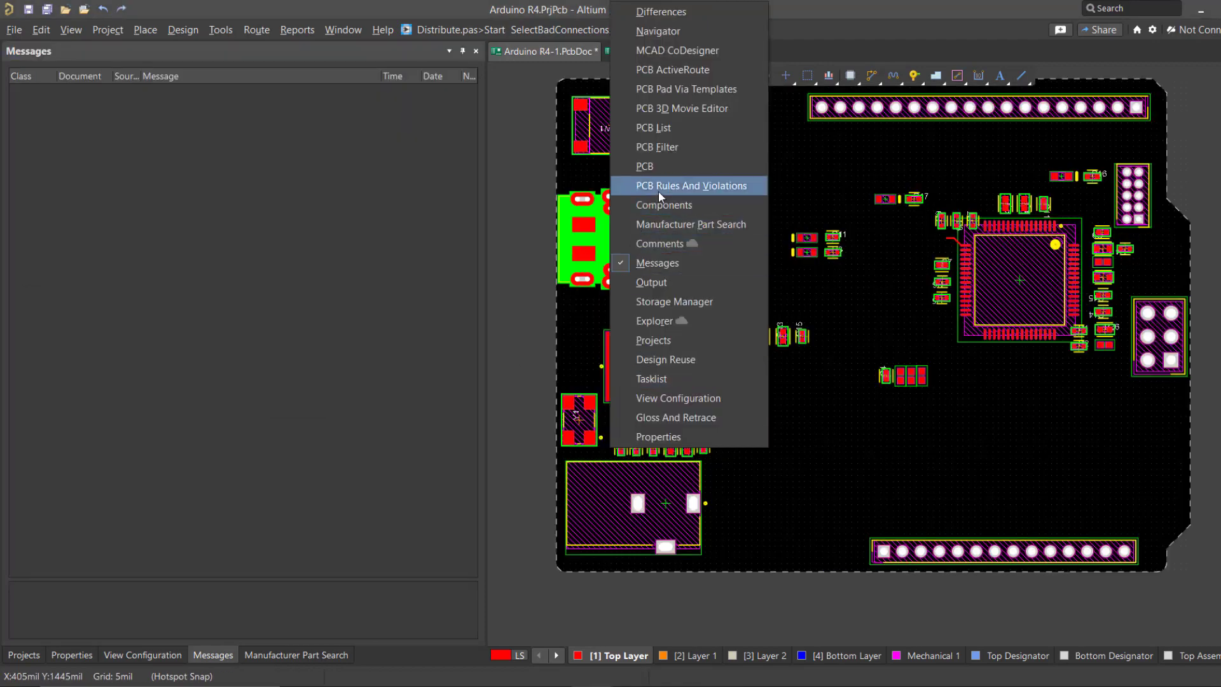
Clear the violations for the [All Rules] class and show the board's properties.
{"action": "left_click", "coordinate": [659, 189]}
{"action": "right_click", "coordinate": [141, 165]}
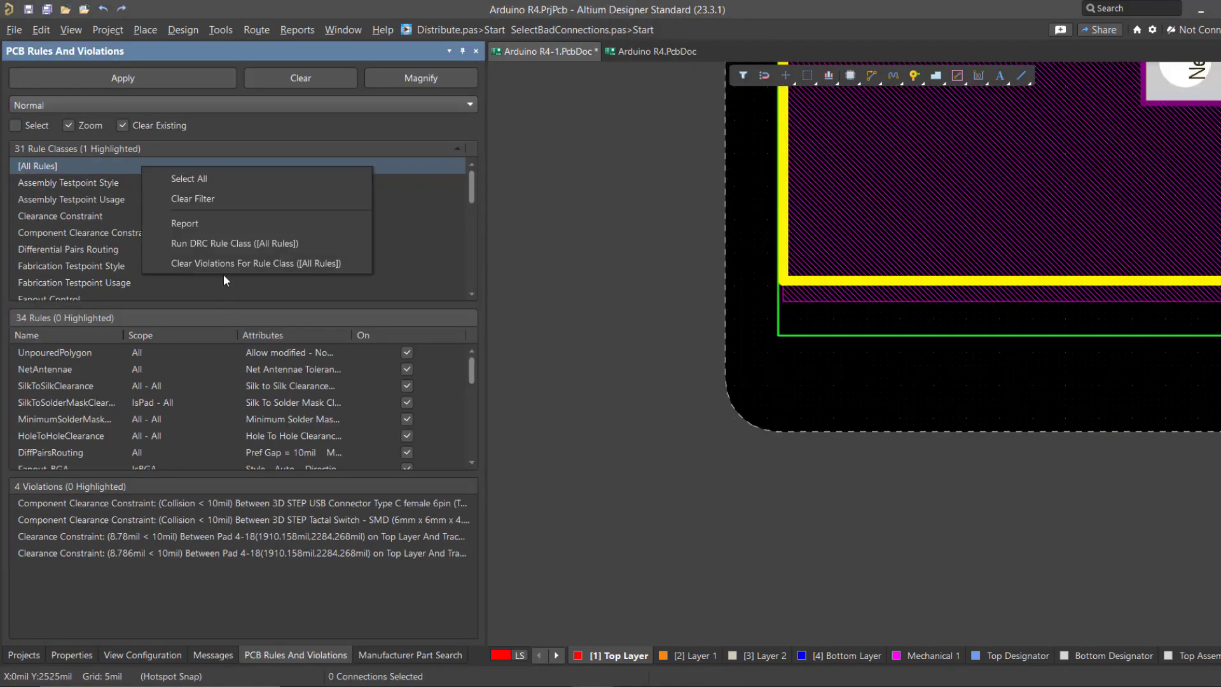
{"action": "left_click", "coordinate": [223, 264]}
{"action": "left_click", "coordinate": [24, 655]}
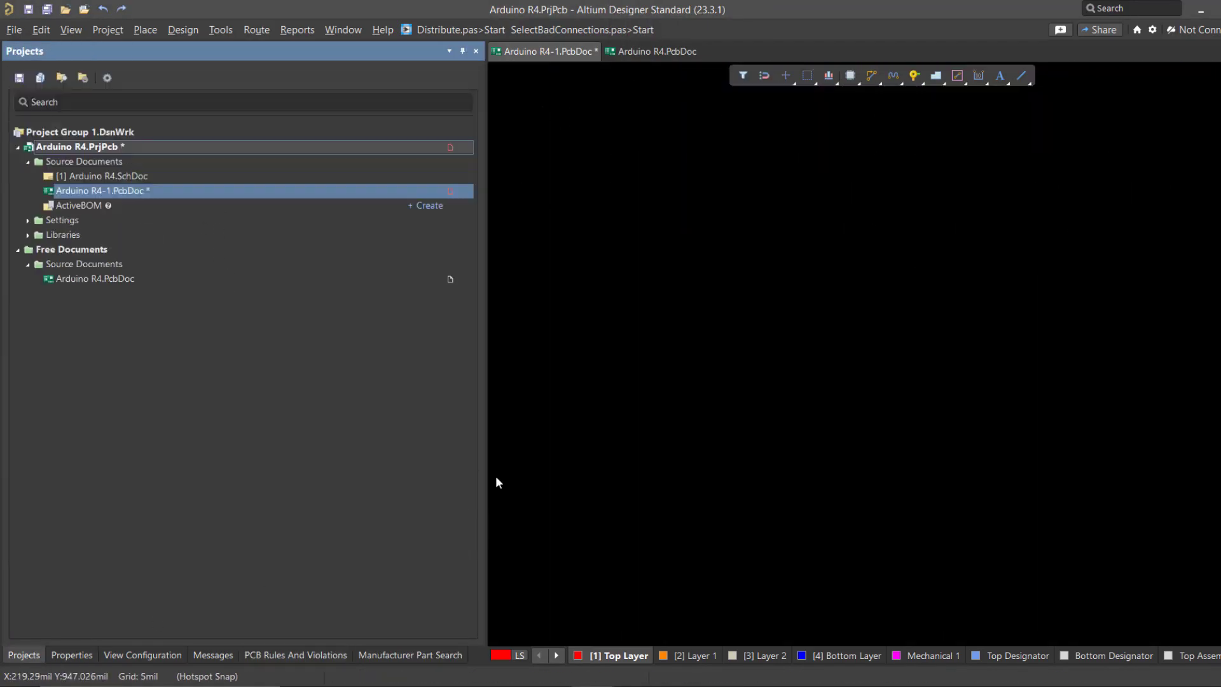
{"action": "left_click", "coordinate": [71, 655]}
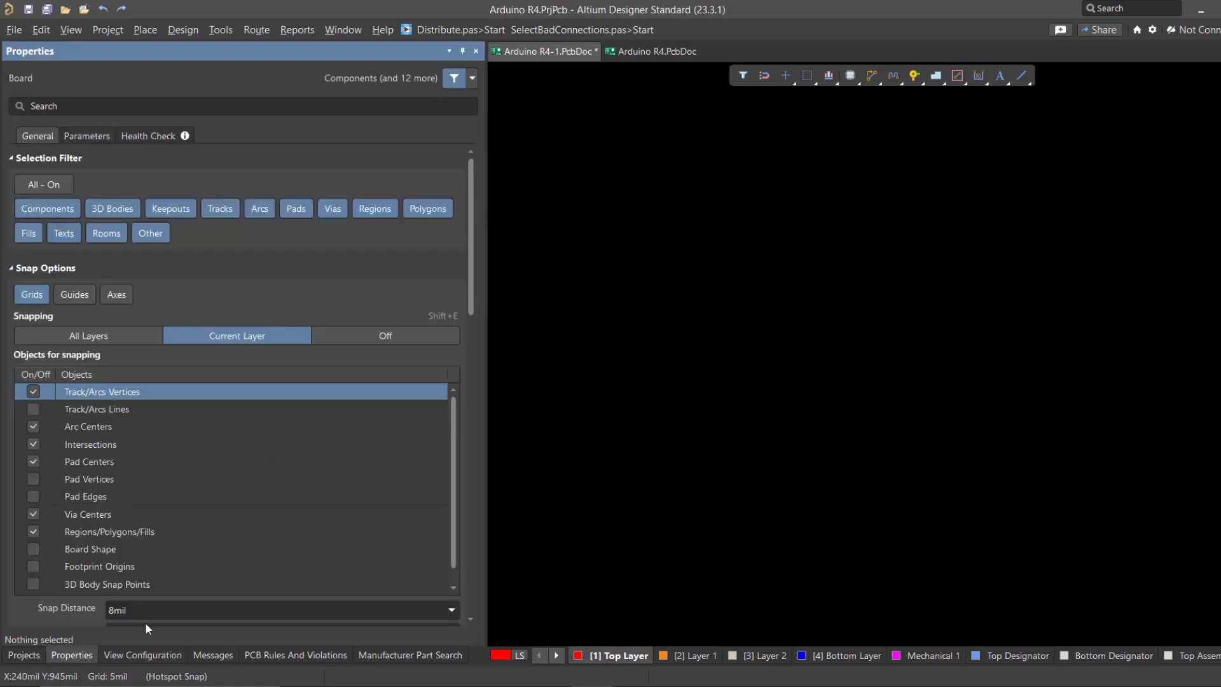
Check the board in 3D and, in the 2D layout, delete the stray track beside the processor's upper-left pads.
{"action": "right_click_drag", "start_coordinate": [691, 327], "coordinate": [880, 354]}
{"action": "scroll", "coordinate": [880, 354], "scroll_direction": "down", "scroll_amount": 5, "text": "ctrl"}
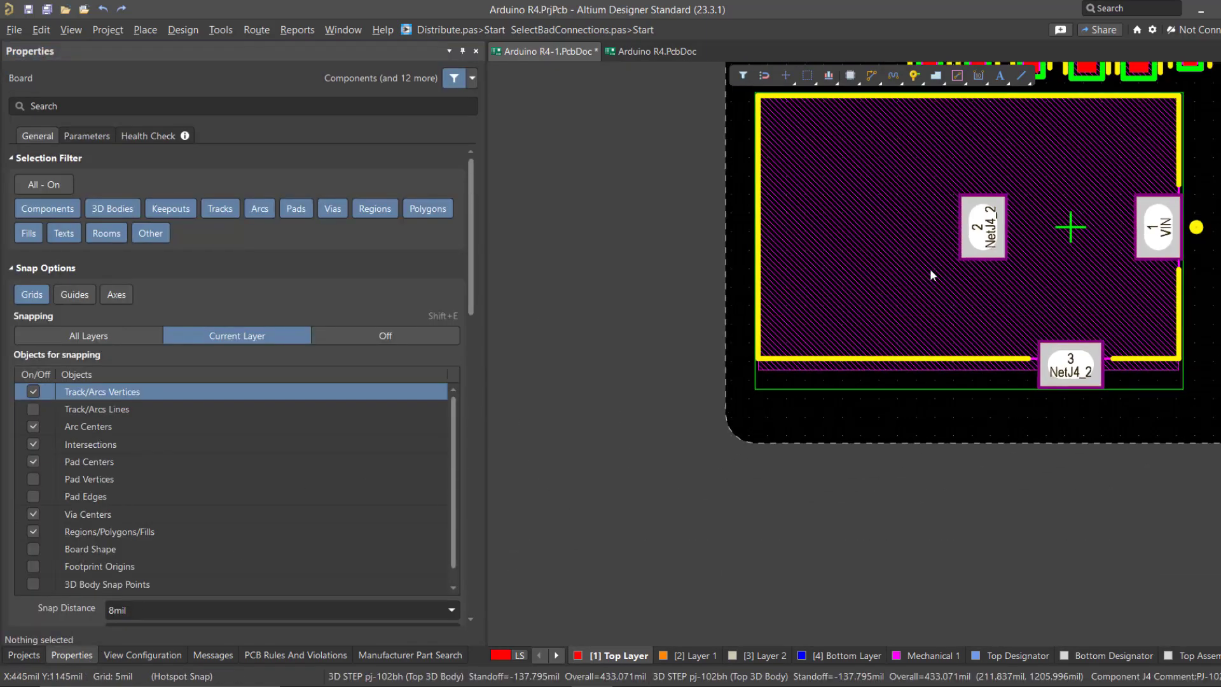
{"action": "right_click_drag", "start_coordinate": [782, 358], "coordinate": [711, 408]}
{"action": "scroll", "coordinate": [711, 409], "scroll_direction": "down", "scroll_amount": 2, "text": "ctrl"}
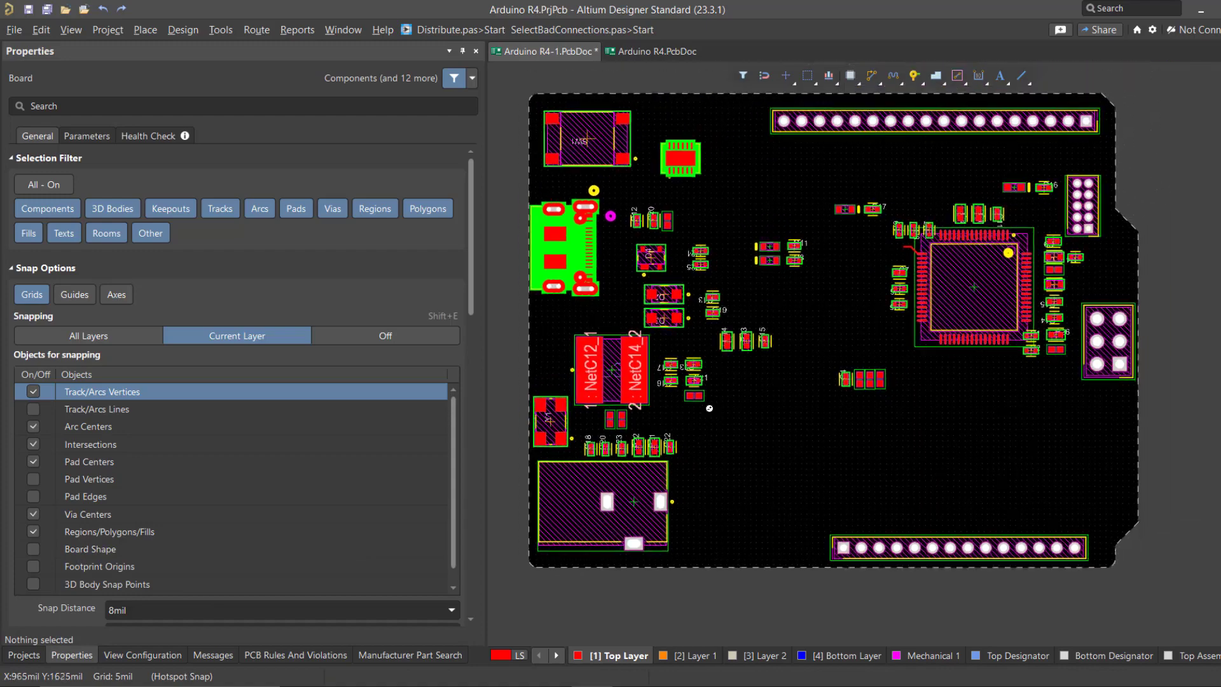
{"action": "right_click_drag", "start_coordinate": [719, 326], "coordinate": [726, 319]}
{"action": "key", "text": "3"}
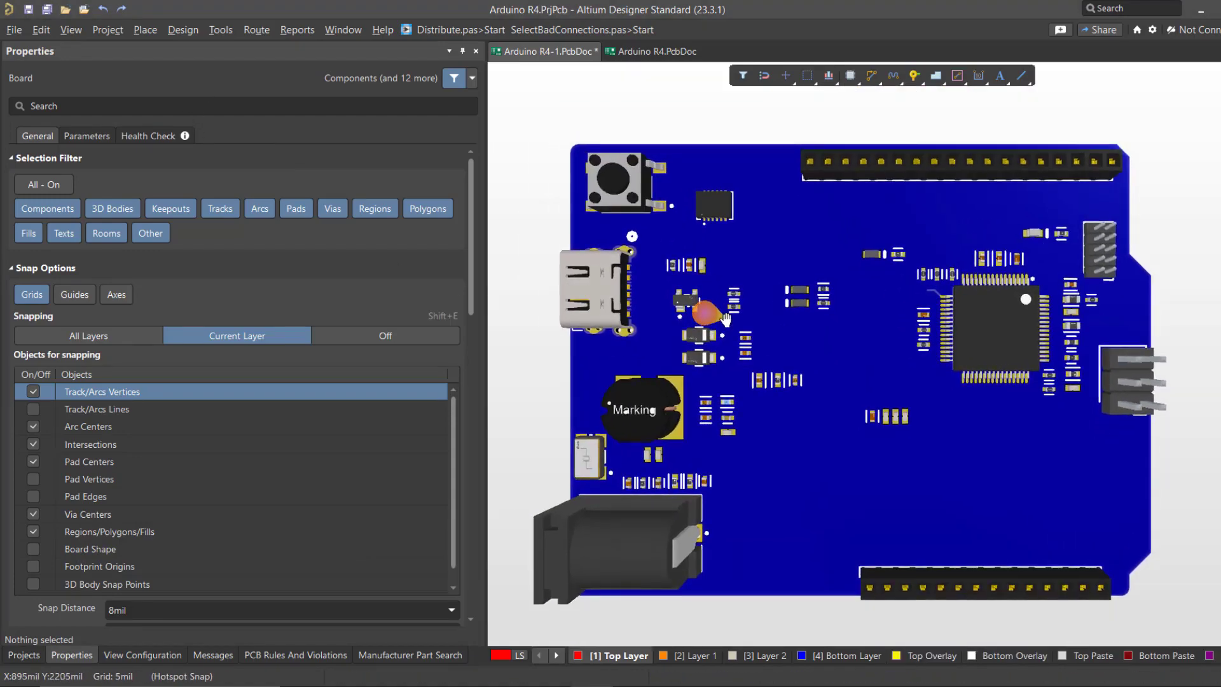
{"action": "key", "text": "2"}
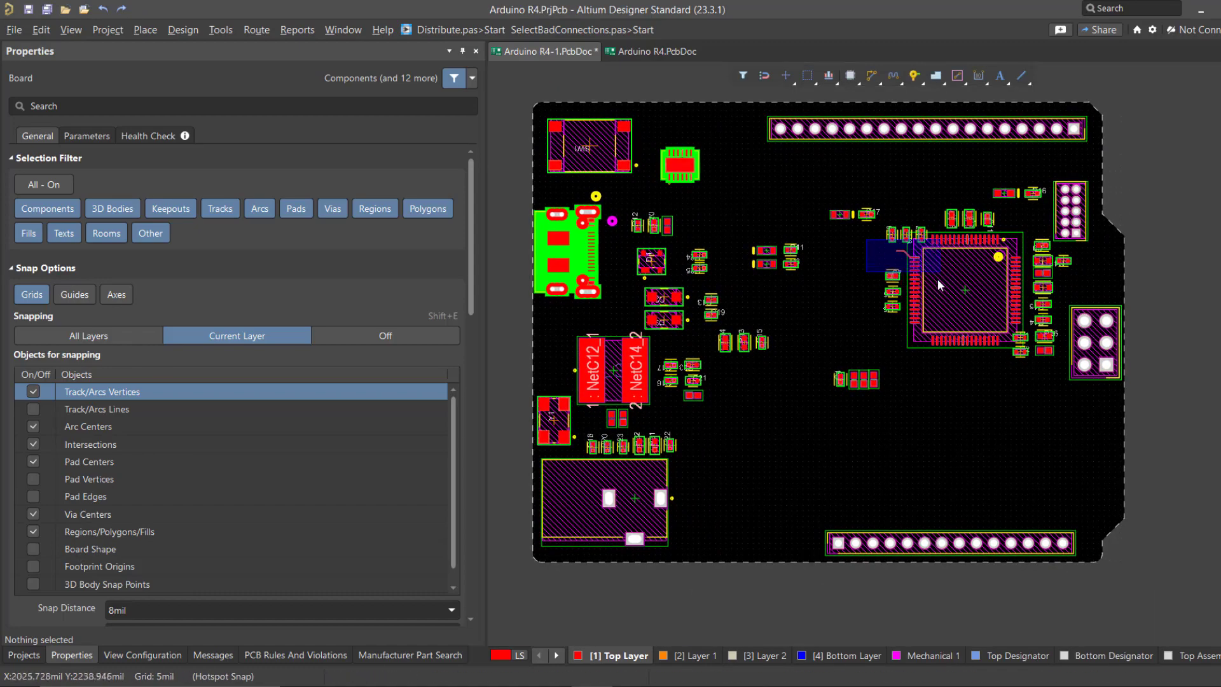
{"action": "left_click", "coordinate": [937, 278]}
{"action": "right_click_drag", "start_coordinate": [823, 262], "coordinate": [807, 288]}
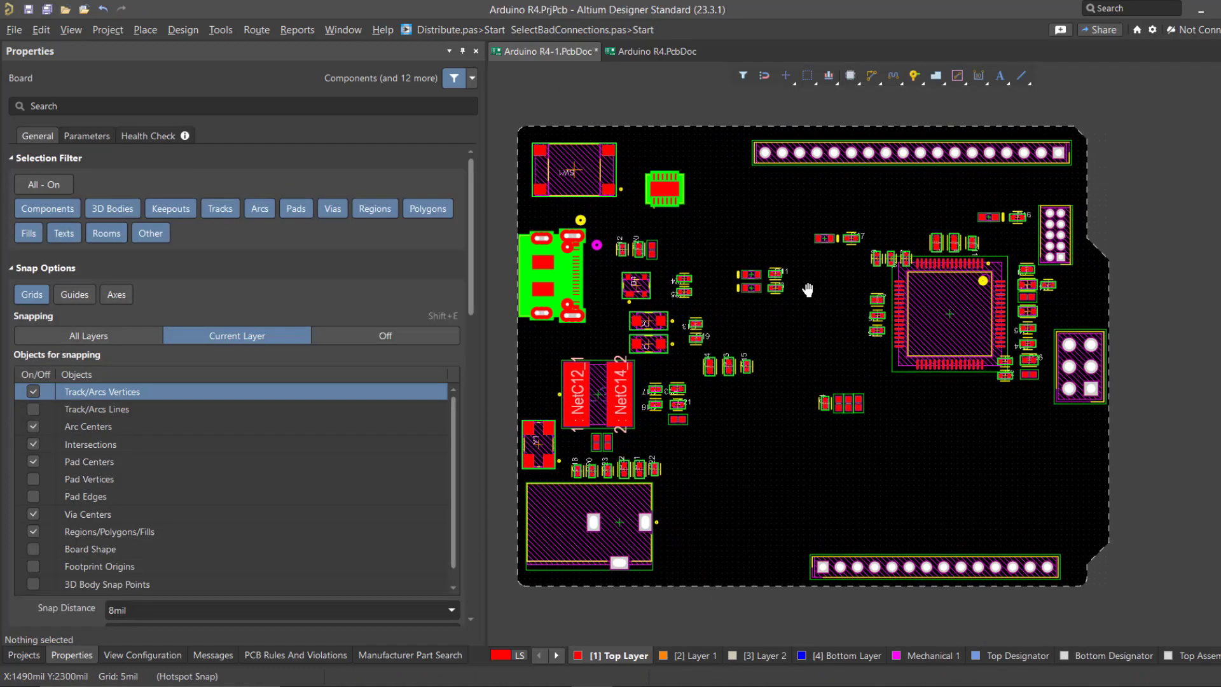
Inspect the board in 3D from a tilted angle and return to the 2D layout.
{"action": "key", "text": "3"}
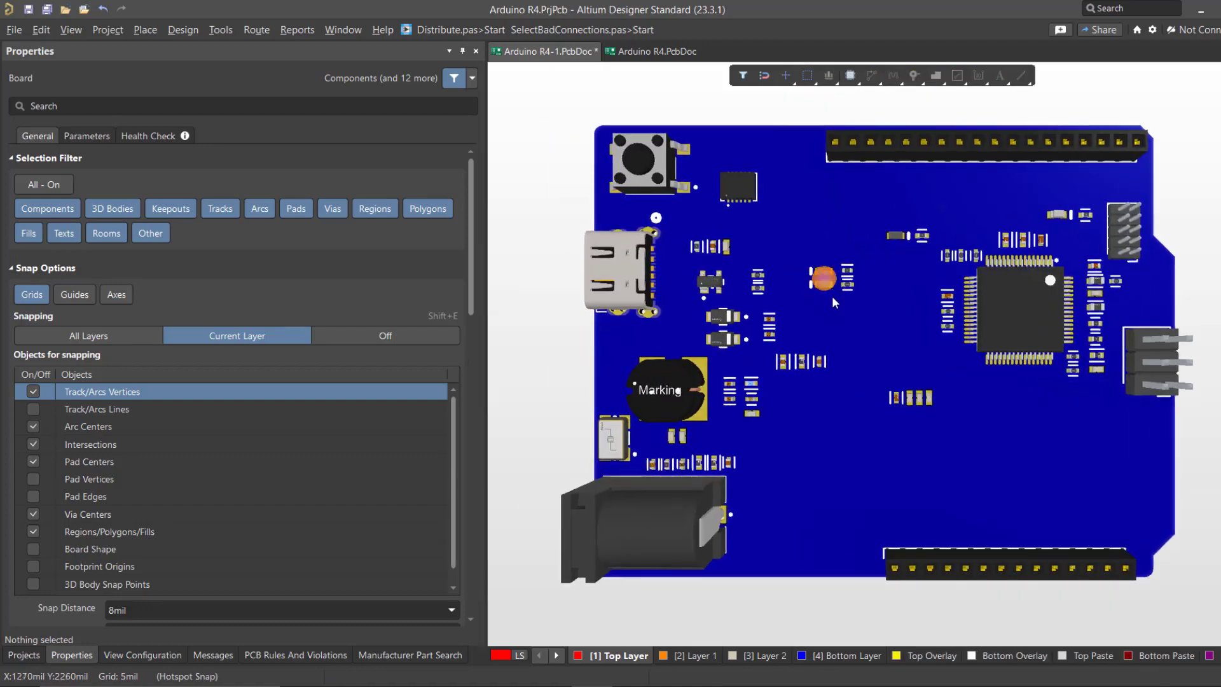
{"action": "right_click_drag", "start_coordinate": [835, 315], "coordinate": [770, 325]}
{"action": "right_click_drag", "start_coordinate": [782, 376], "coordinate": [854, 305], "text": "shift"}
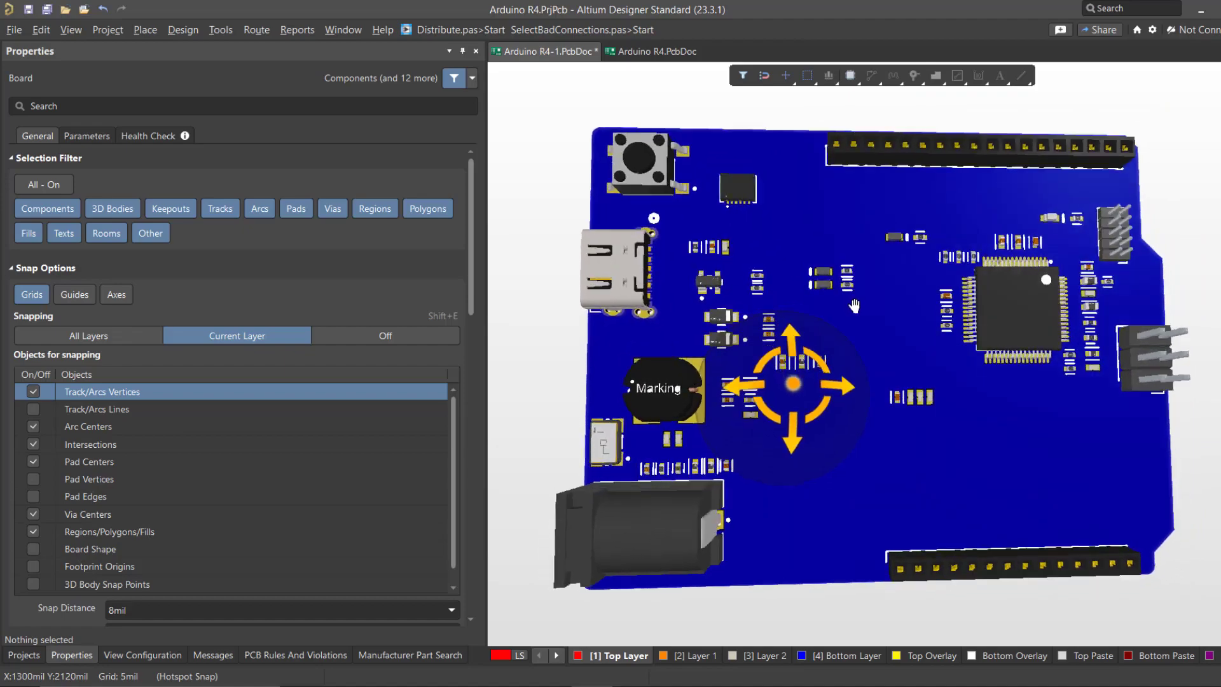
{"action": "key", "text": "2"}
Route a 10 mil wide GND track about 93 mil long on the Top Layer, outward from the processor's pad 17.
{"action": "scroll", "coordinate": [907, 290], "scroll_direction": "up", "scroll_amount": 10, "text": "ctrl"}
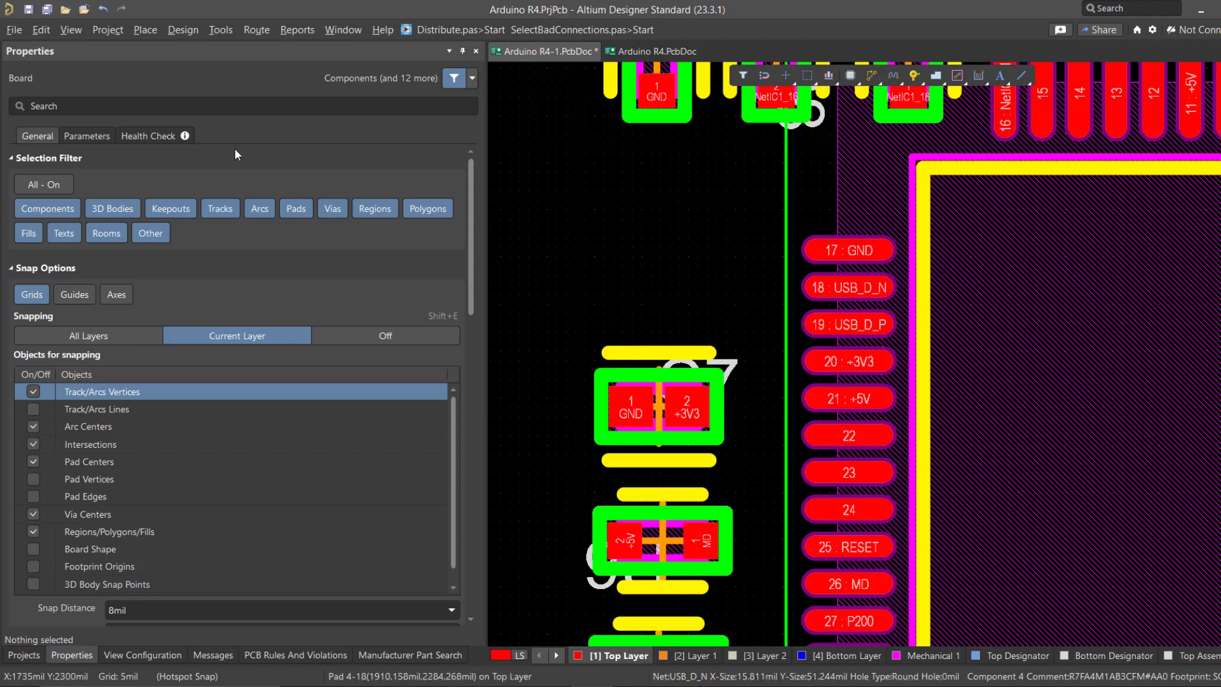
{"action": "left_click", "coordinate": [297, 30]}
{"action": "mouse_move", "coordinate": [271, 29]}
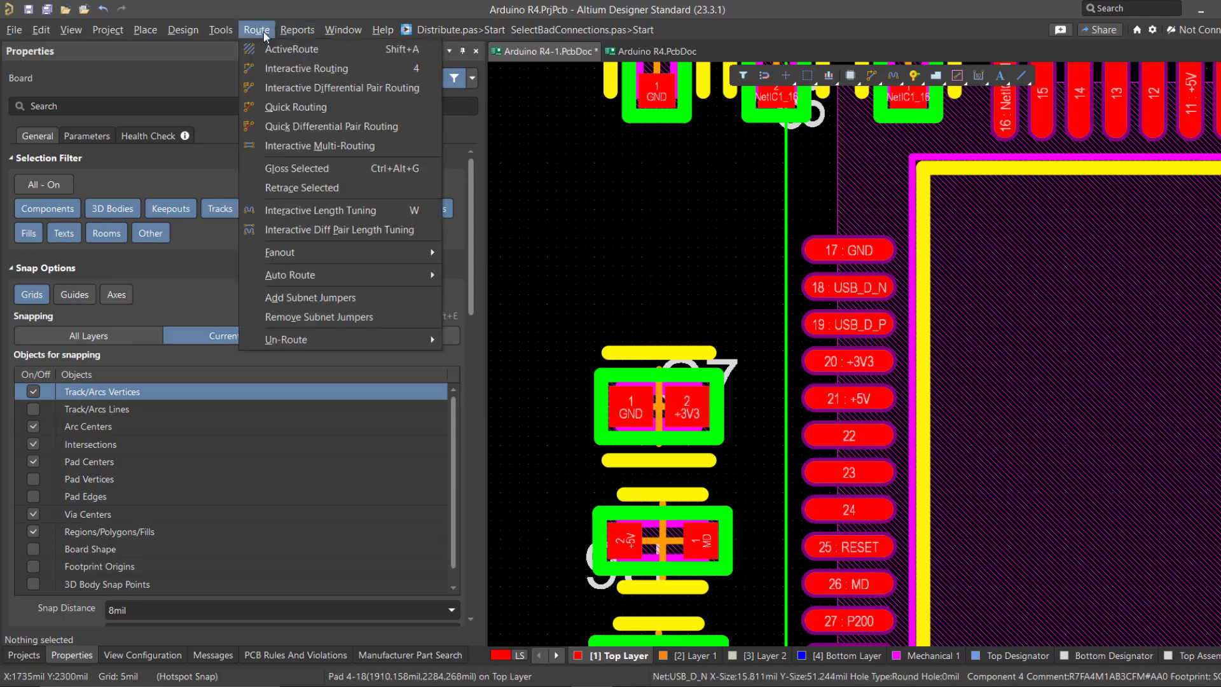
{"action": "left_click", "coordinate": [275, 67]}
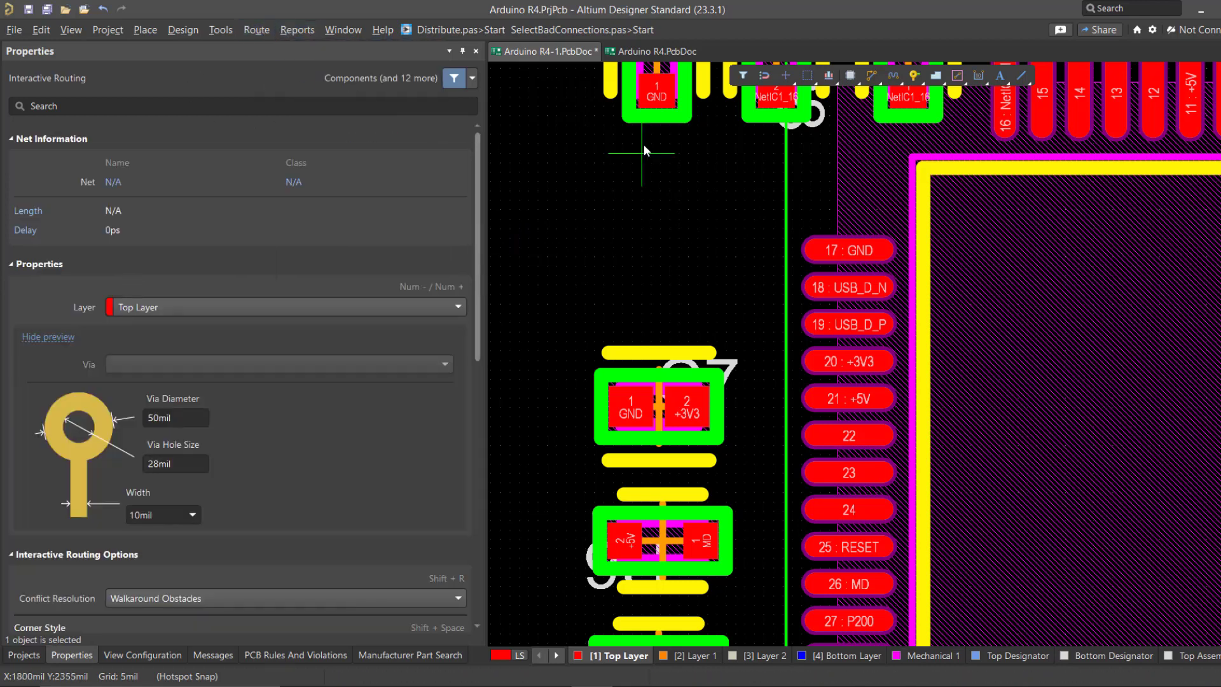
{"action": "scroll", "coordinate": [736, 237], "scroll_direction": "up", "scroll_amount": 1, "text": "ctrl"}
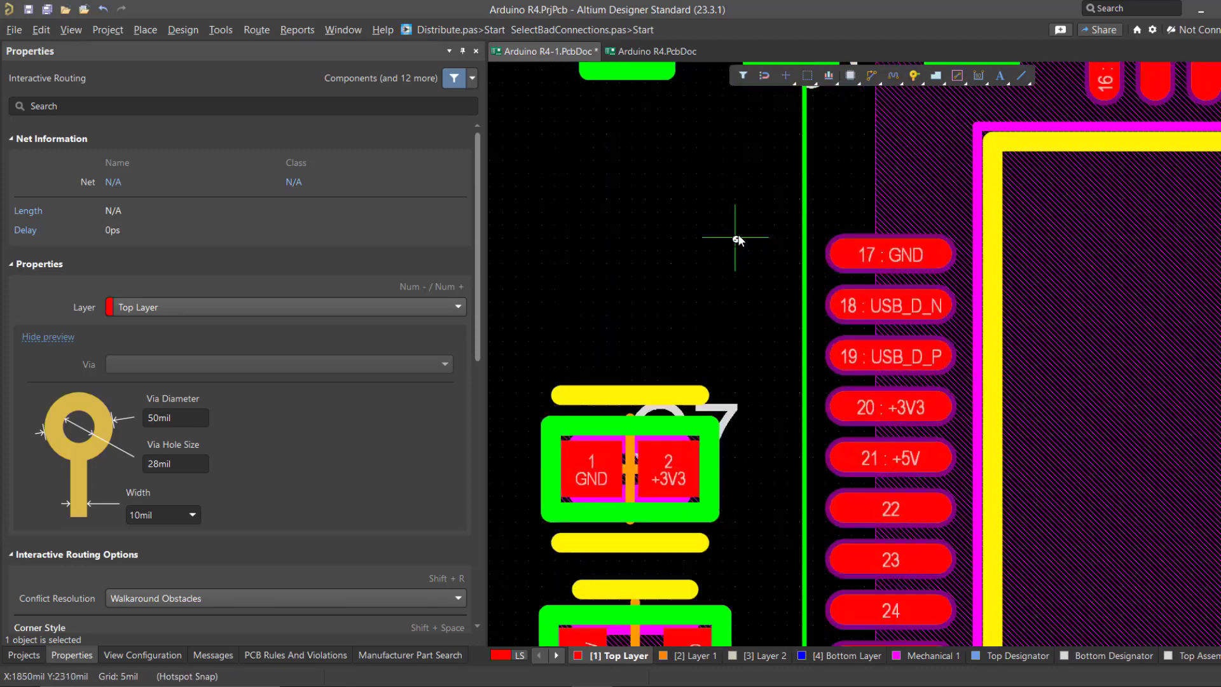
{"action": "left_click", "coordinate": [882, 256]}
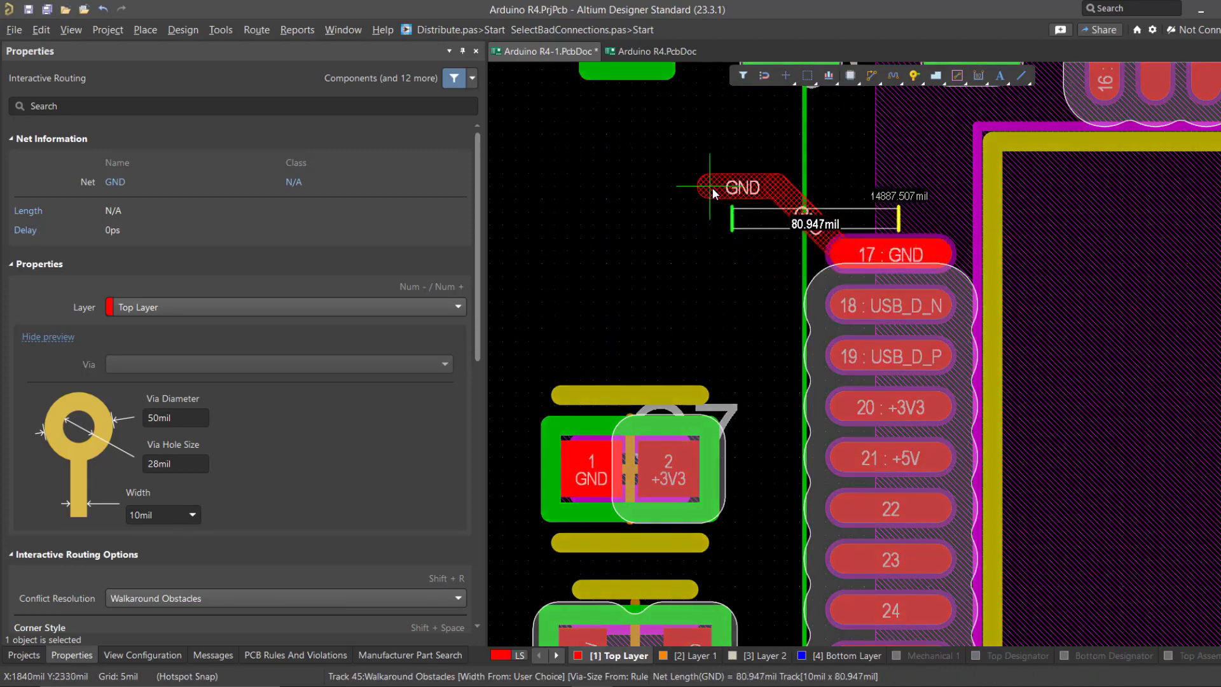
{"action": "left_click", "coordinate": [681, 170]}
{"action": "key", "text": "Escape"}
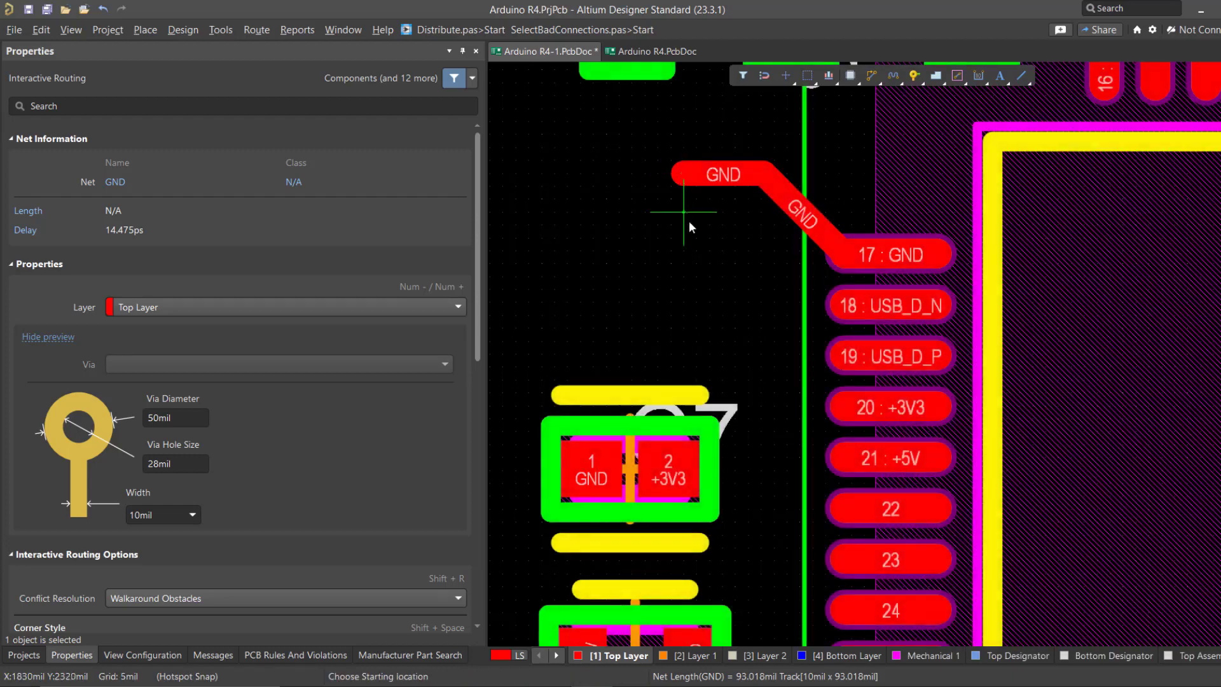
{"action": "key", "text": "Escape"}
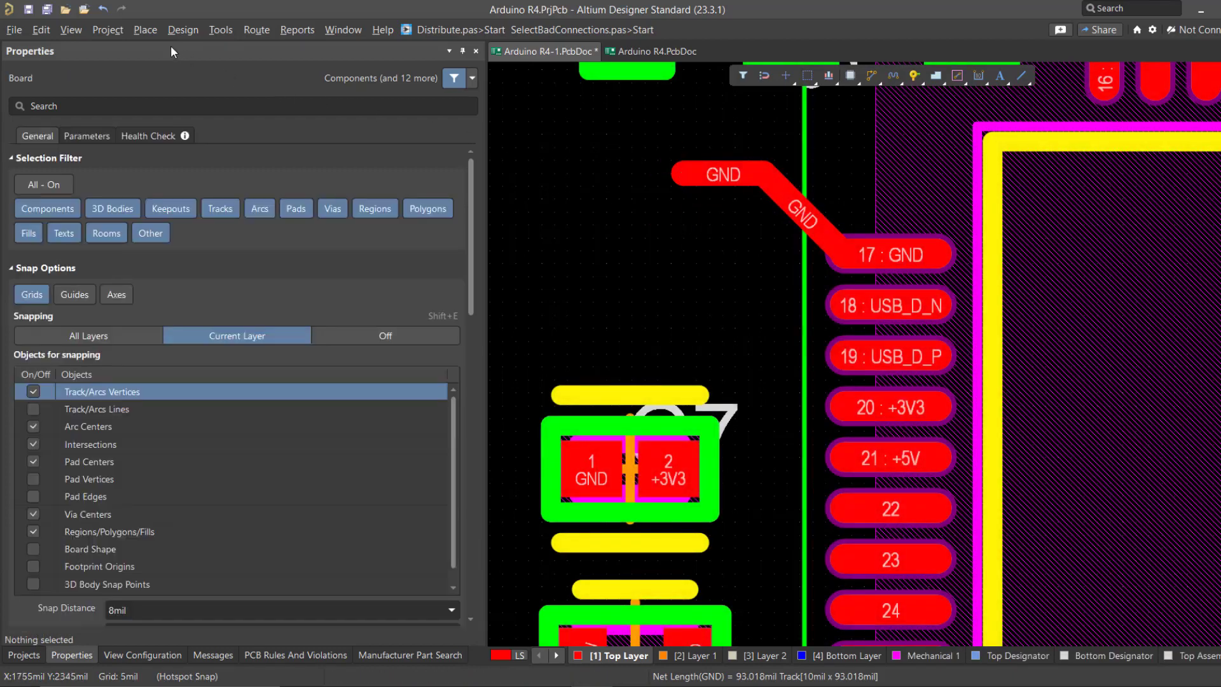
Place a via with a 22 mil diameter and a 10 mil hole at the free end of the GND track.
{"action": "left_click", "coordinate": [145, 30]}
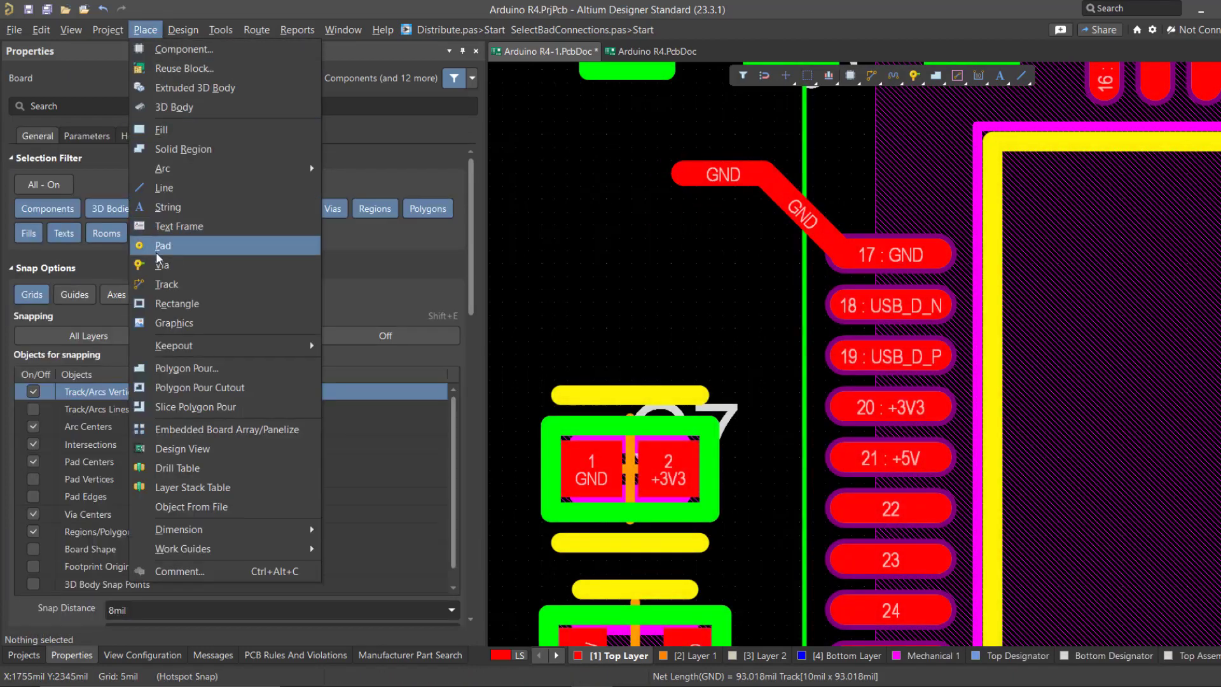
{"action": "left_click", "coordinate": [198, 264]}
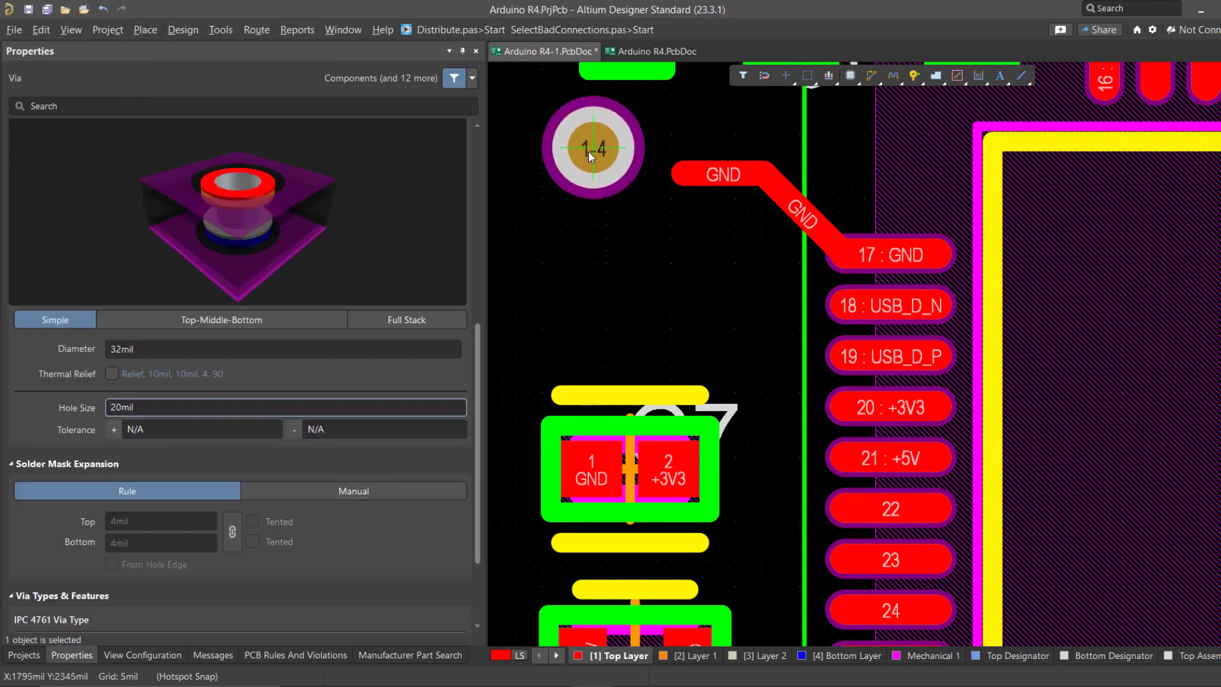
{"action": "key", "text": "Tab"}
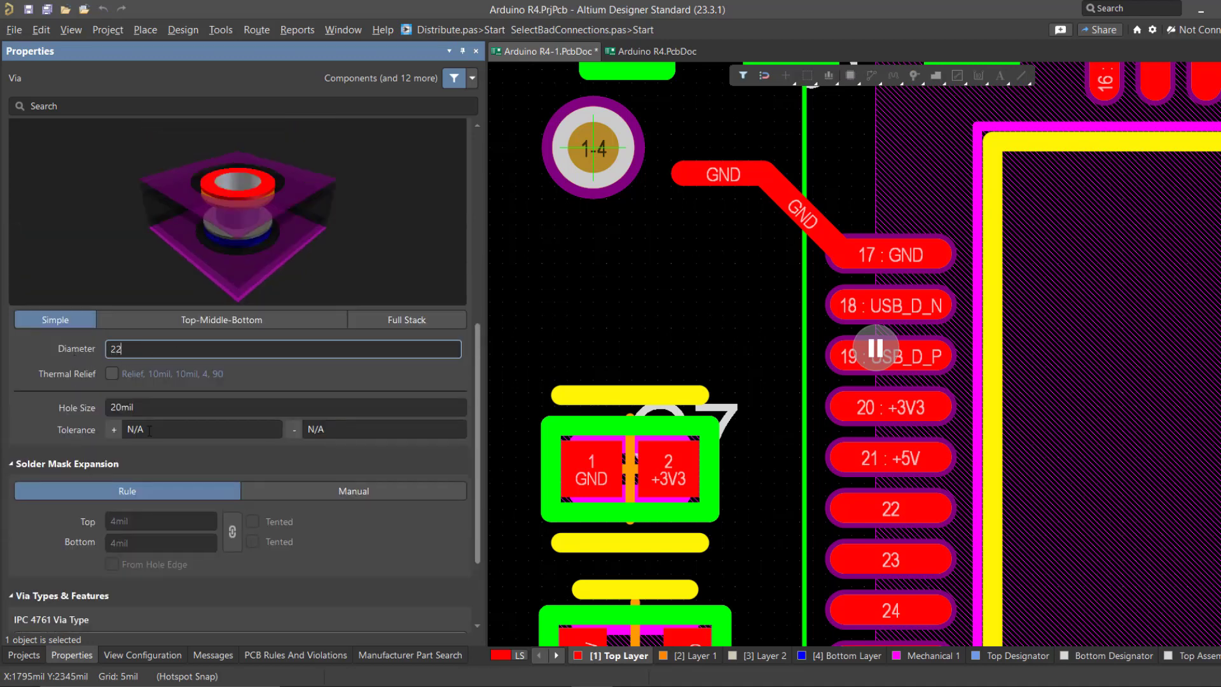
{"action": "left_click", "coordinate": [149, 406]}
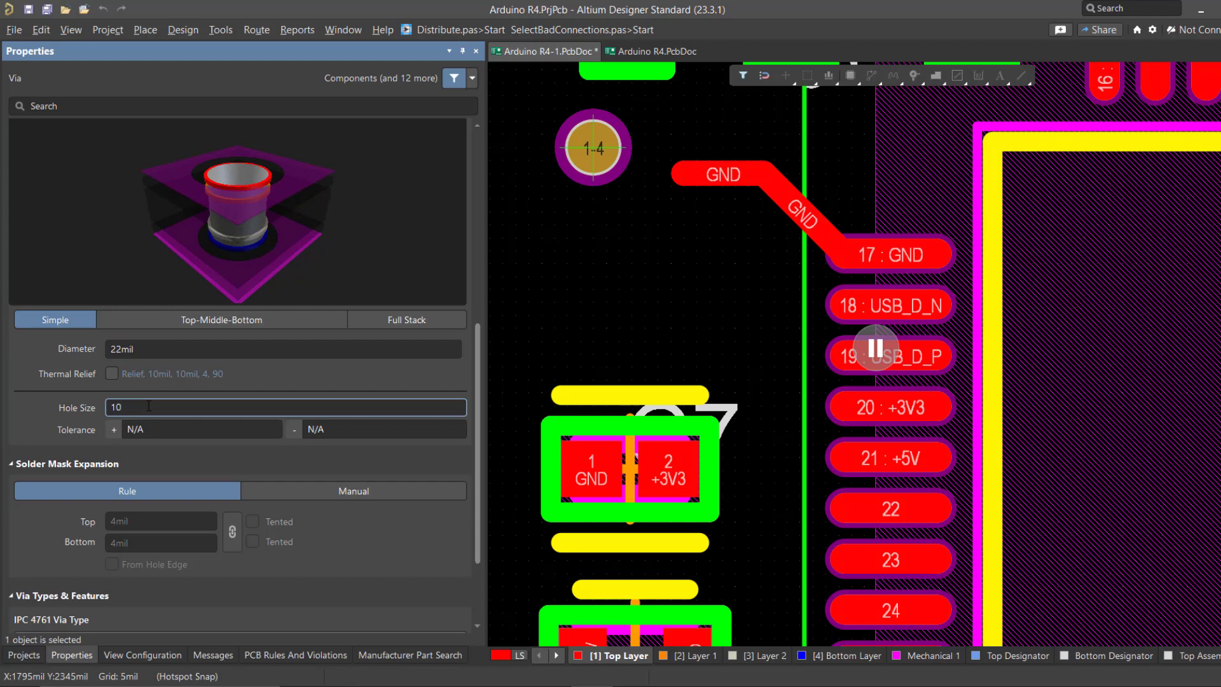
{"action": "key", "text": "Return"}
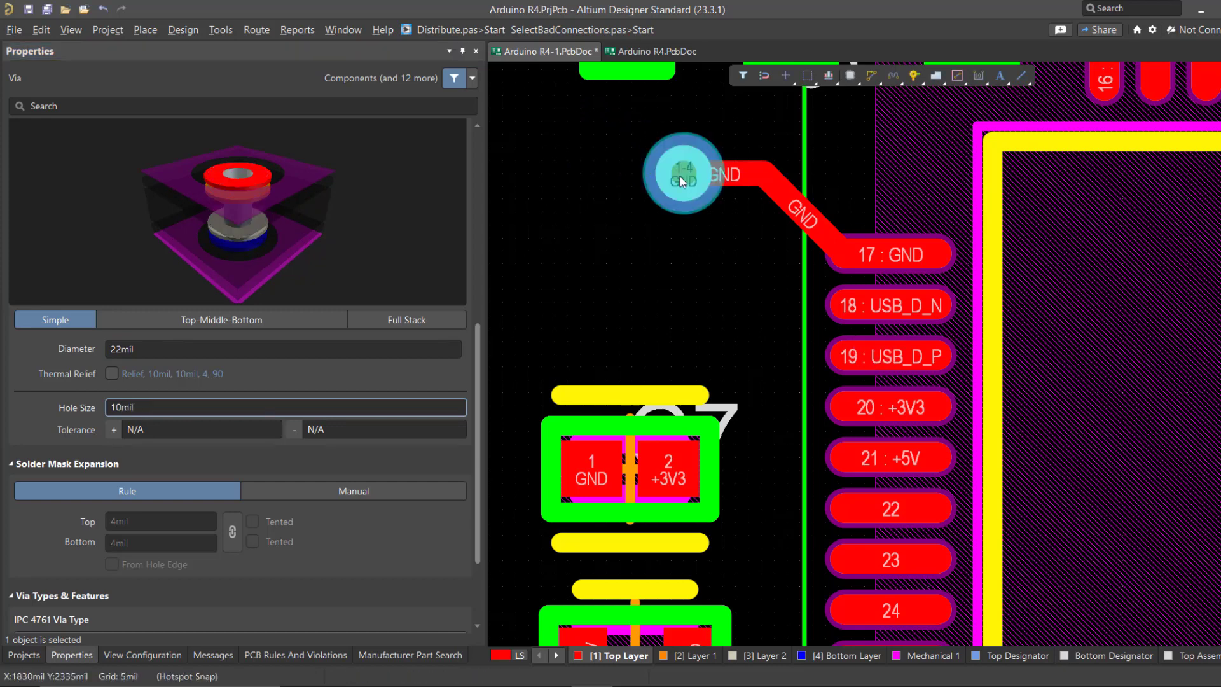
{"action": "left_click", "coordinate": [680, 177]}
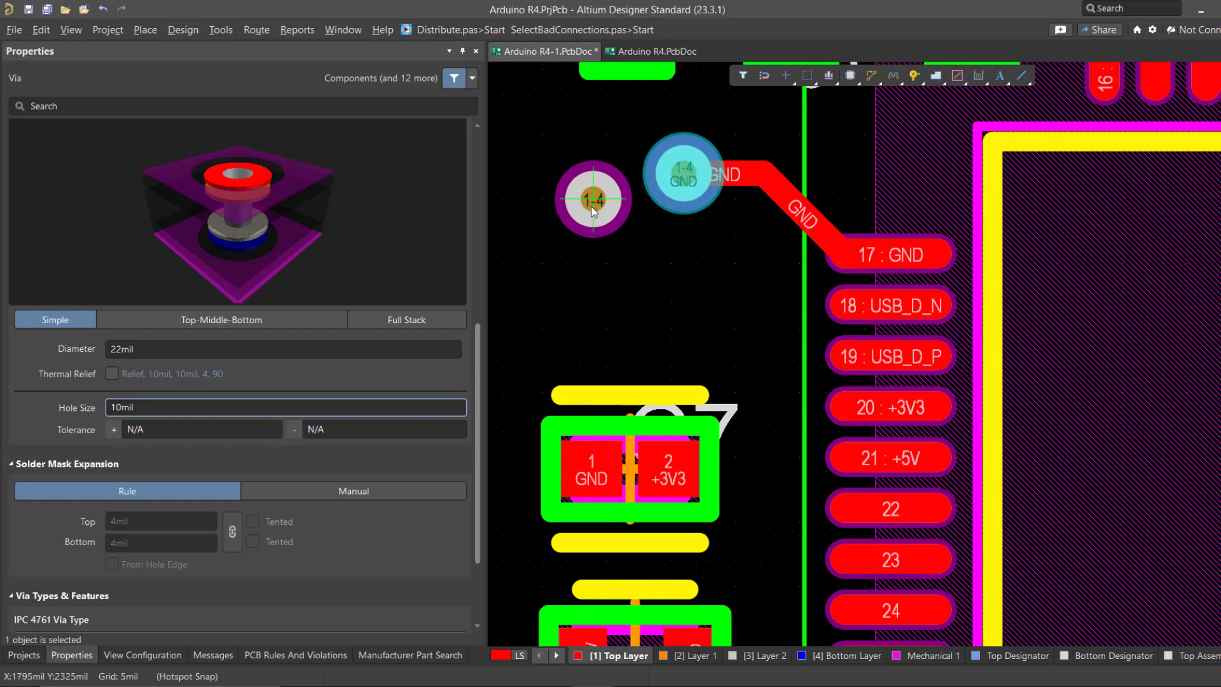
{"action": "right_click", "coordinate": [591, 207]}
{"action": "right_click_drag", "start_coordinate": [615, 302], "coordinate": [594, 245]}
{"action": "scroll", "coordinate": [595, 245], "scroll_direction": "down", "scroll_amount": 2, "text": "ctrl"}
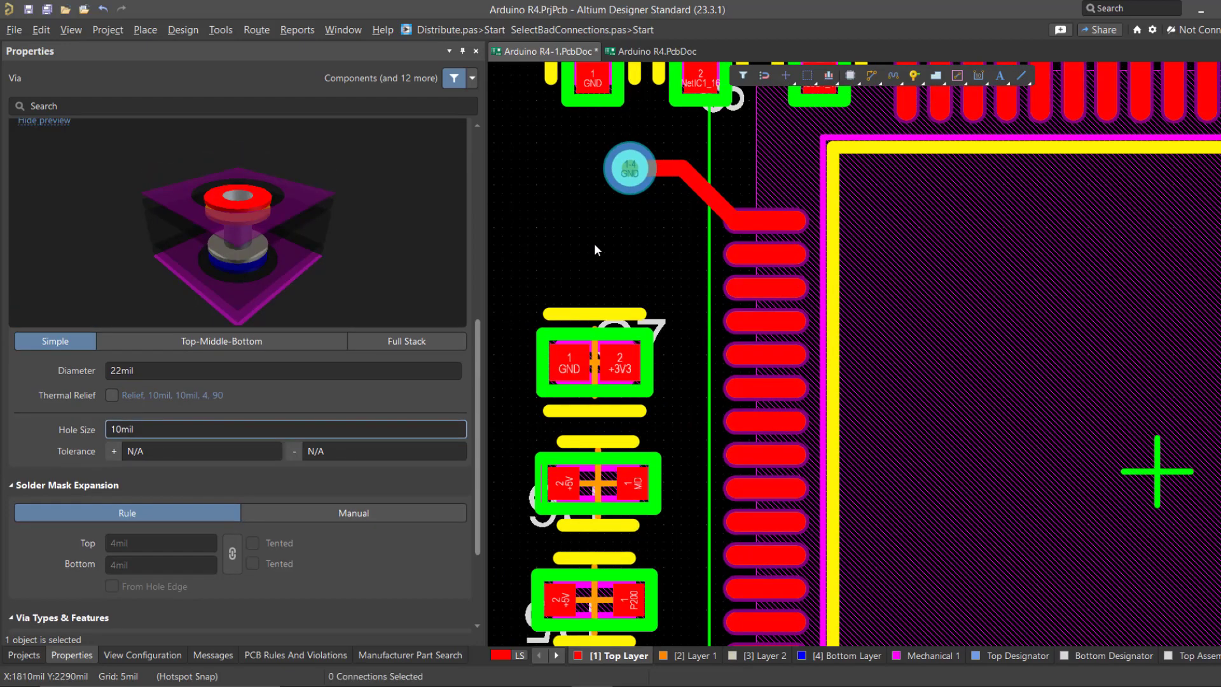
Examine the new GND via in single-layer display on Layer 1 and Layer 2.
{"action": "left_click", "coordinate": [594, 243]}
{"action": "scroll", "coordinate": [673, 319], "scroll_direction": "up", "scroll_amount": 2, "text": "ctrl"}
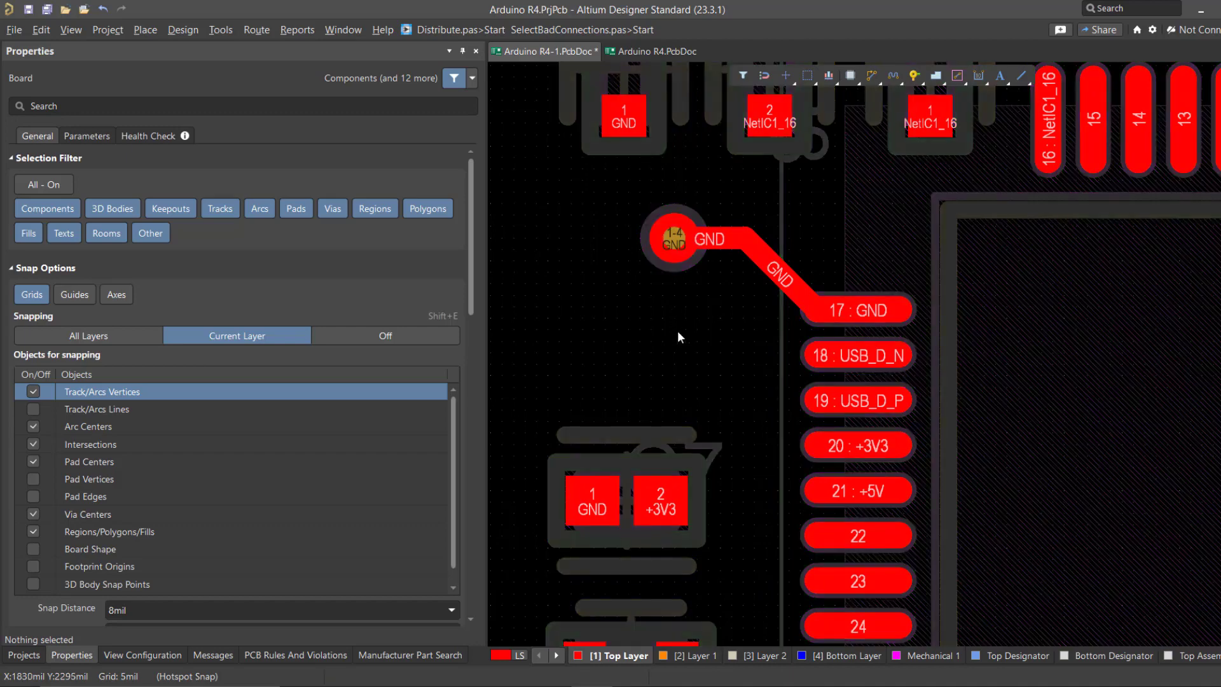
{"action": "key", "text": "shift+s"}
{"action": "left_click", "coordinate": [693, 655]}
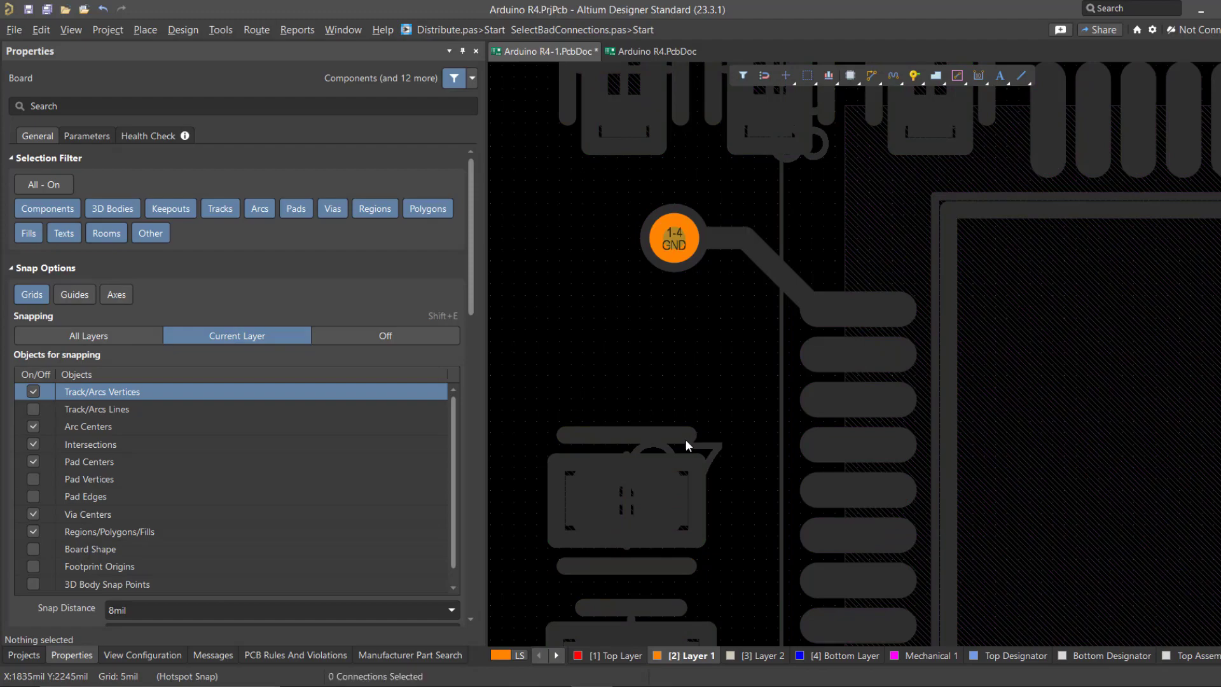
{"action": "scroll", "coordinate": [686, 439], "scroll_direction": "down", "scroll_amount": 6, "text": "ctrl"}
{"action": "scroll", "coordinate": [724, 416], "scroll_direction": "up", "scroll_amount": 3, "text": "ctrl"}
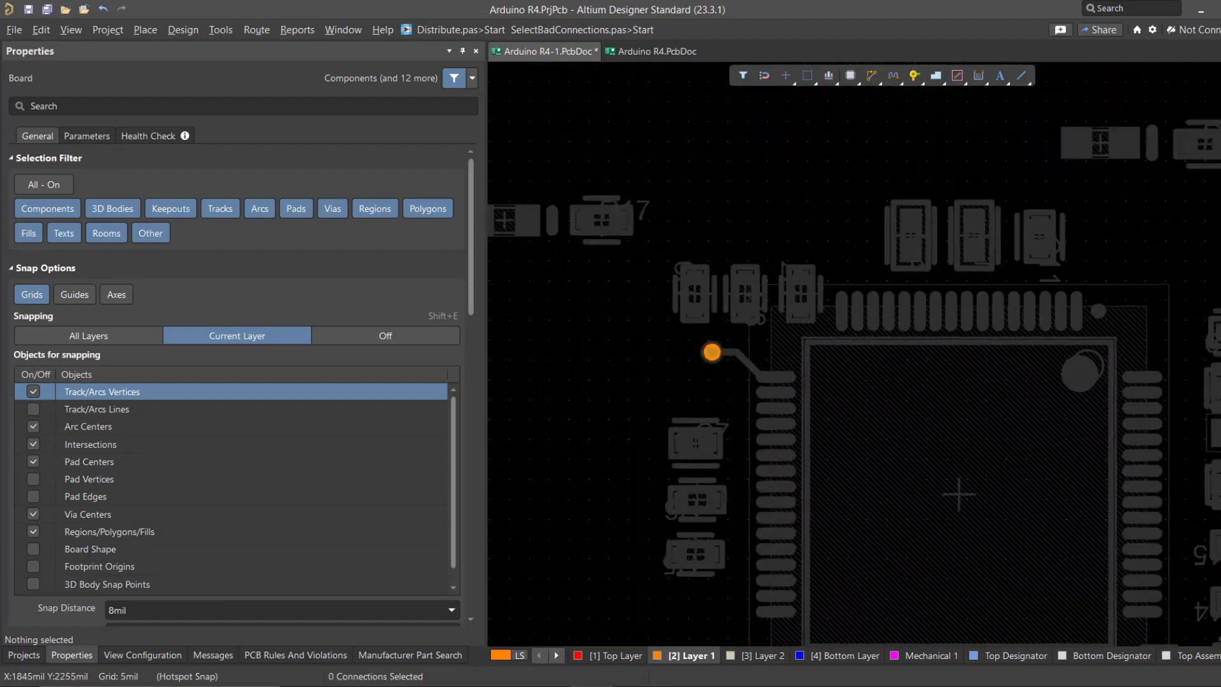
{"action": "scroll", "coordinate": [718, 410], "scroll_direction": "down", "scroll_amount": 4, "text": "ctrl"}
{"action": "right_click_drag", "start_coordinate": [719, 410], "coordinate": [809, 337]}
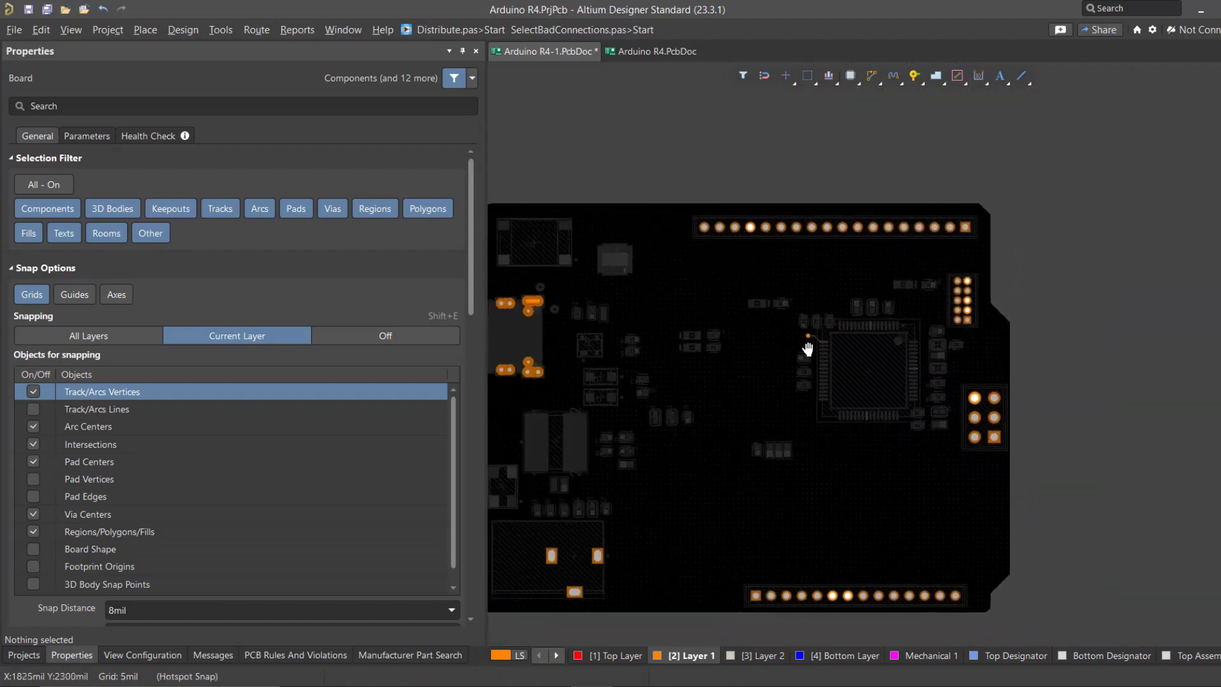
{"action": "scroll", "coordinate": [807, 334], "scroll_direction": "up", "scroll_amount": 4, "text": "ctrl"}
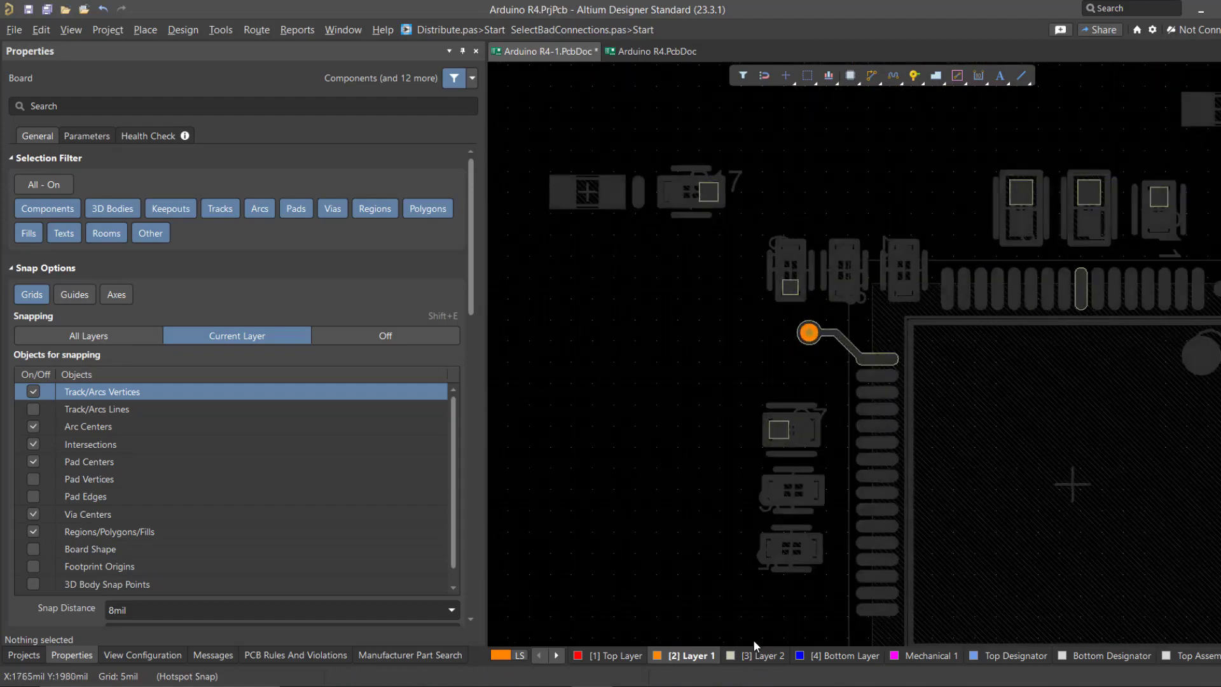
{"action": "left_click", "coordinate": [756, 654]}
{"action": "scroll", "coordinate": [842, 376], "scroll_direction": "up", "scroll_amount": 4, "text": "ctrl"}
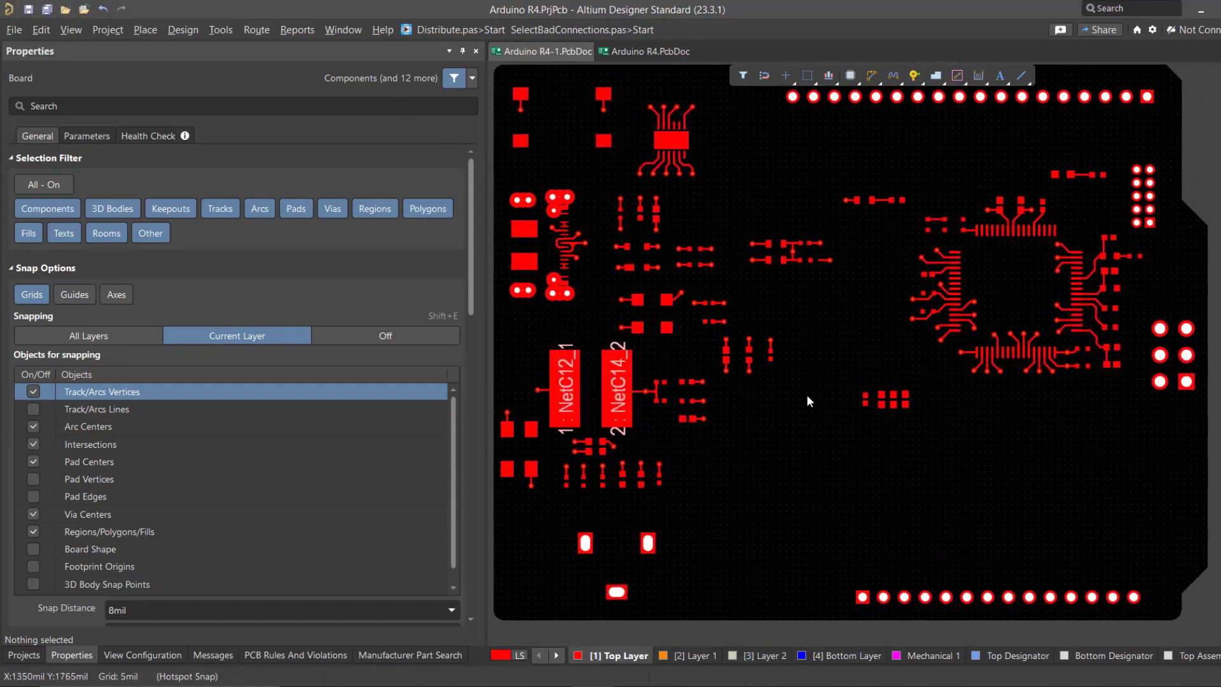
Inspect the fanout tracks and vias around the processor in the 3D view.
{"action": "right_click_drag", "start_coordinate": [823, 464], "coordinate": [818, 445]}
{"action": "scroll", "coordinate": [818, 445], "scroll_direction": "down", "scroll_amount": 1, "text": "ctrl"}
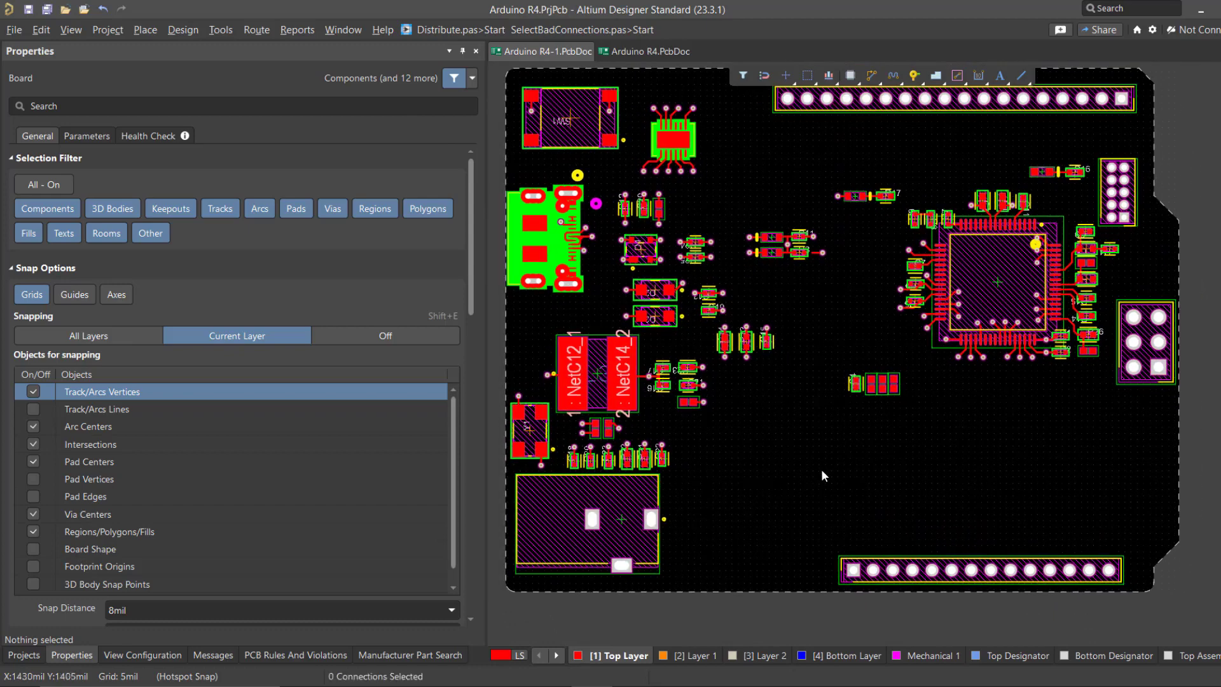
{"action": "key", "text": "3"}
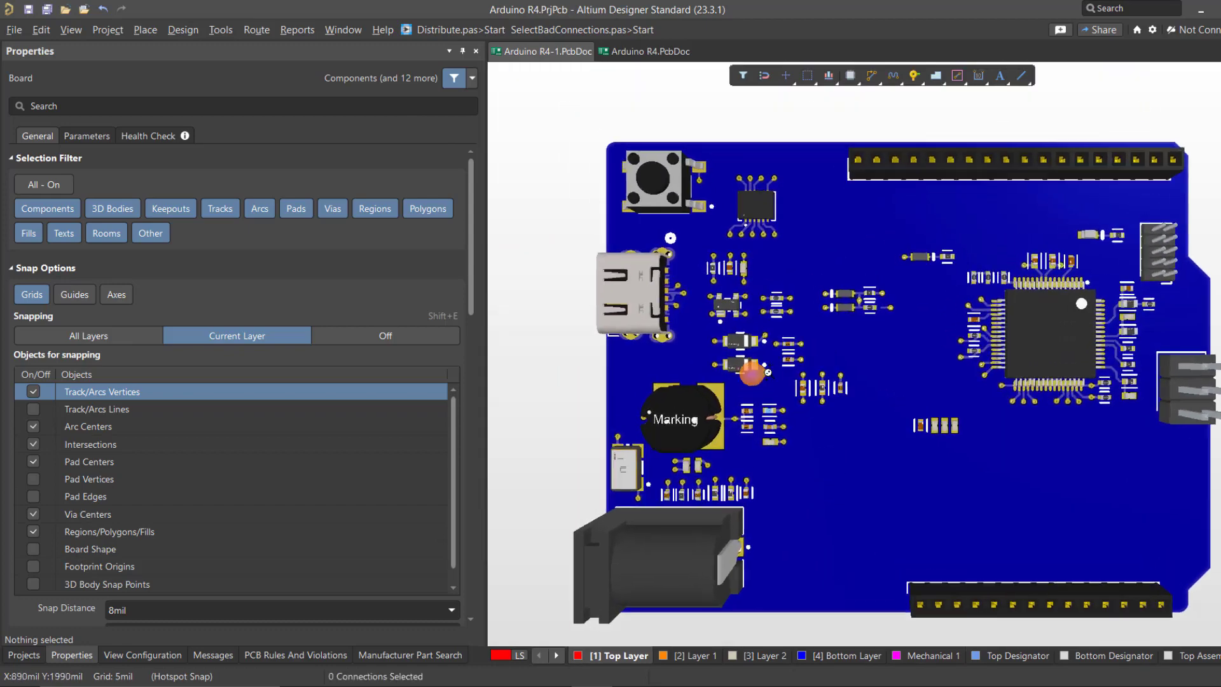
{"action": "scroll", "coordinate": [760, 371], "scroll_direction": "up", "scroll_amount": 4, "text": "ctrl"}
{"action": "right_click_drag", "start_coordinate": [1056, 387], "coordinate": [623, 396]}
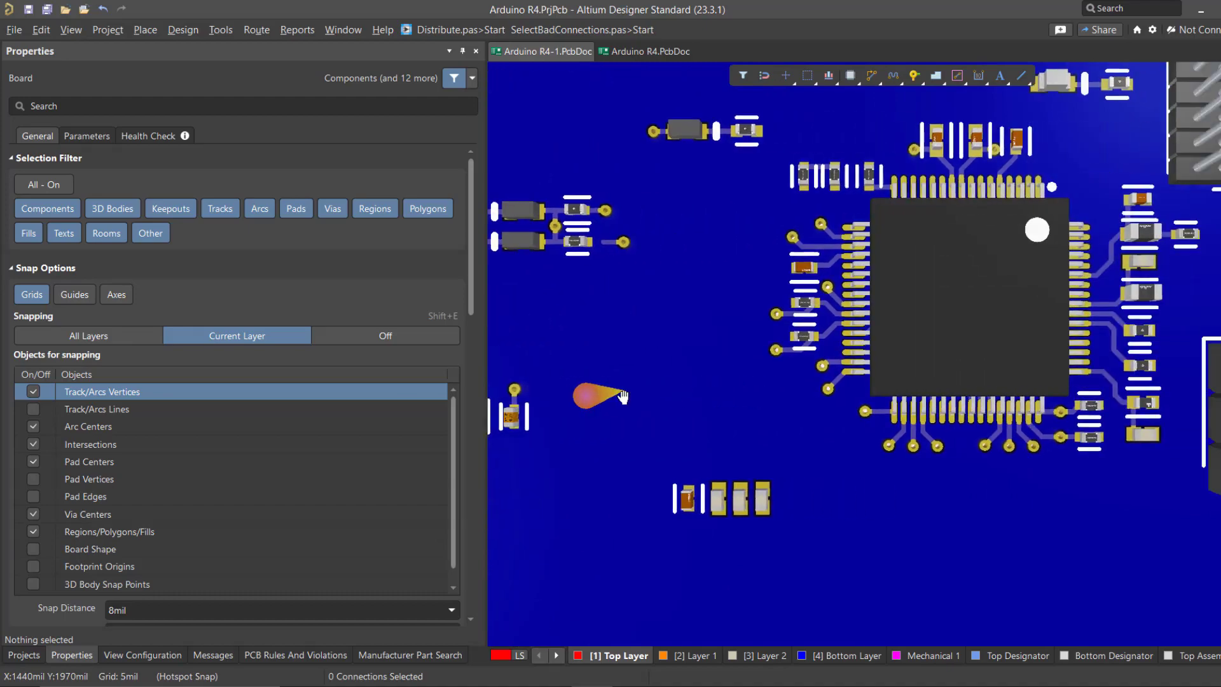
Return to the 2D layout, make Layer 1 the active layer and show only that layer.
{"action": "key", "text": "2"}
{"action": "scroll", "coordinate": [647, 425], "scroll_direction": "down", "scroll_amount": 3, "text": "ctrl"}
{"action": "right_click_drag", "start_coordinate": [671, 459], "coordinate": [725, 463]}
{"action": "left_click", "coordinate": [715, 656]}
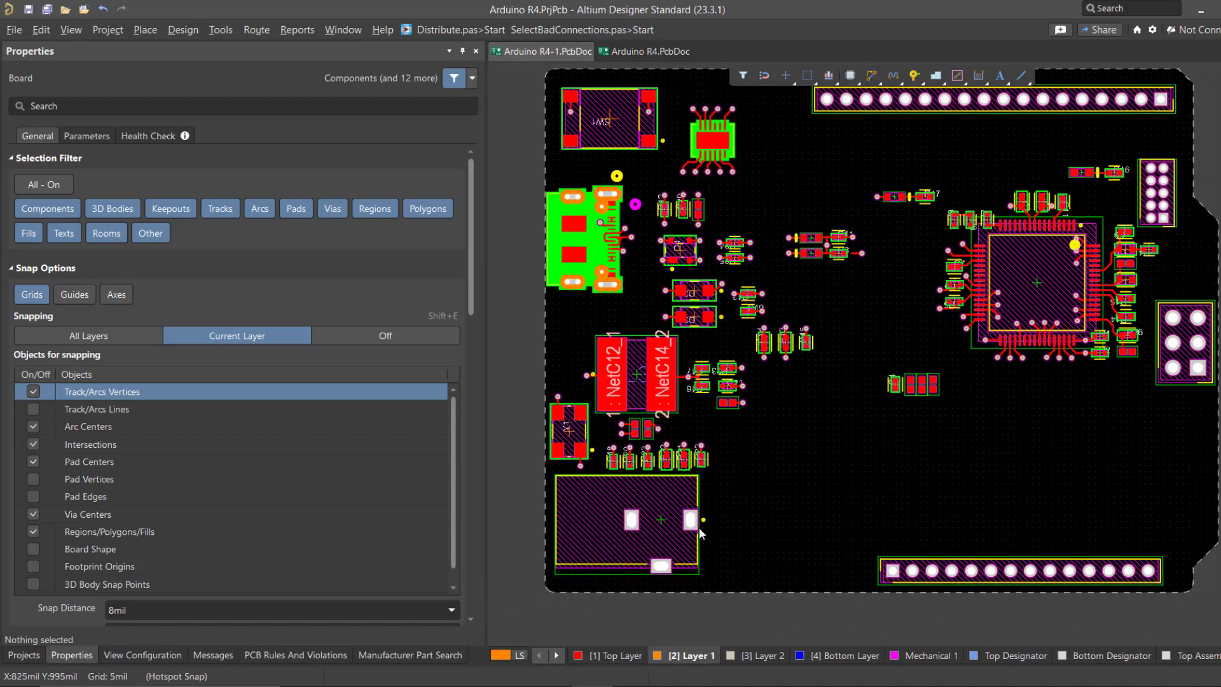
{"action": "scroll", "coordinate": [699, 299], "scroll_direction": "up", "scroll_amount": 5, "text": "ctrl"}
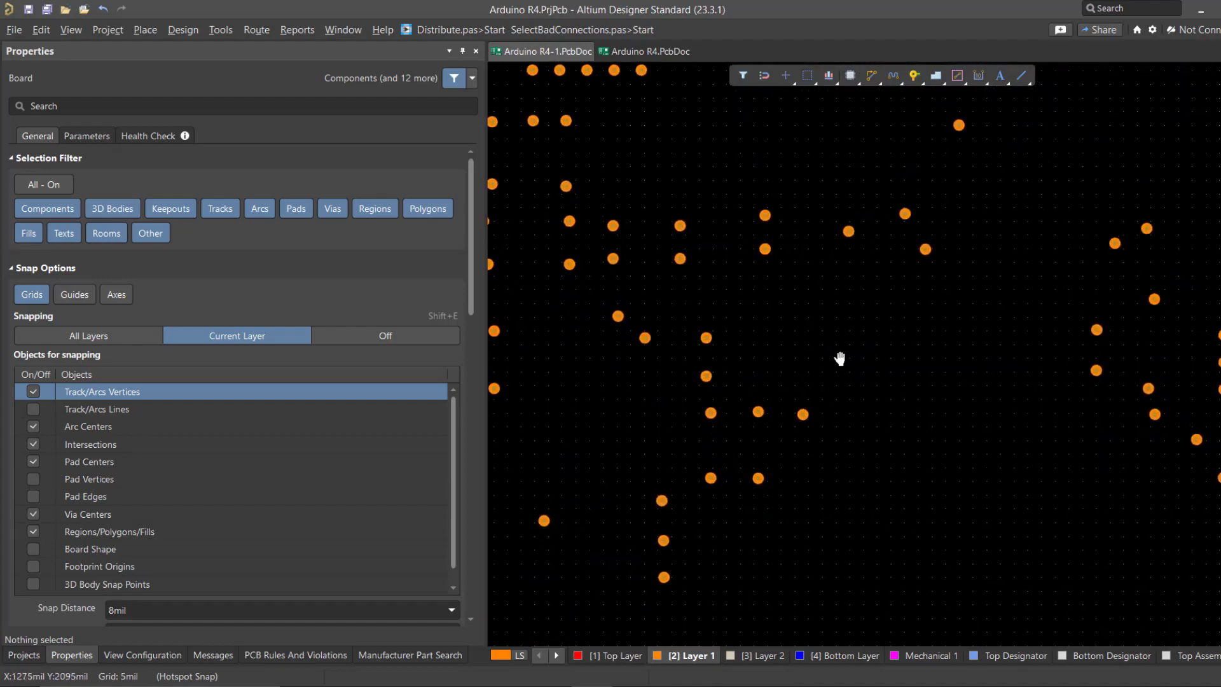
{"action": "key", "text": "ctrl+w"}
{"action": "left_click", "coordinate": [709, 343]}
{"action": "scroll", "coordinate": [824, 321], "scroll_direction": "down", "scroll_amount": 5, "text": "ctrl"}
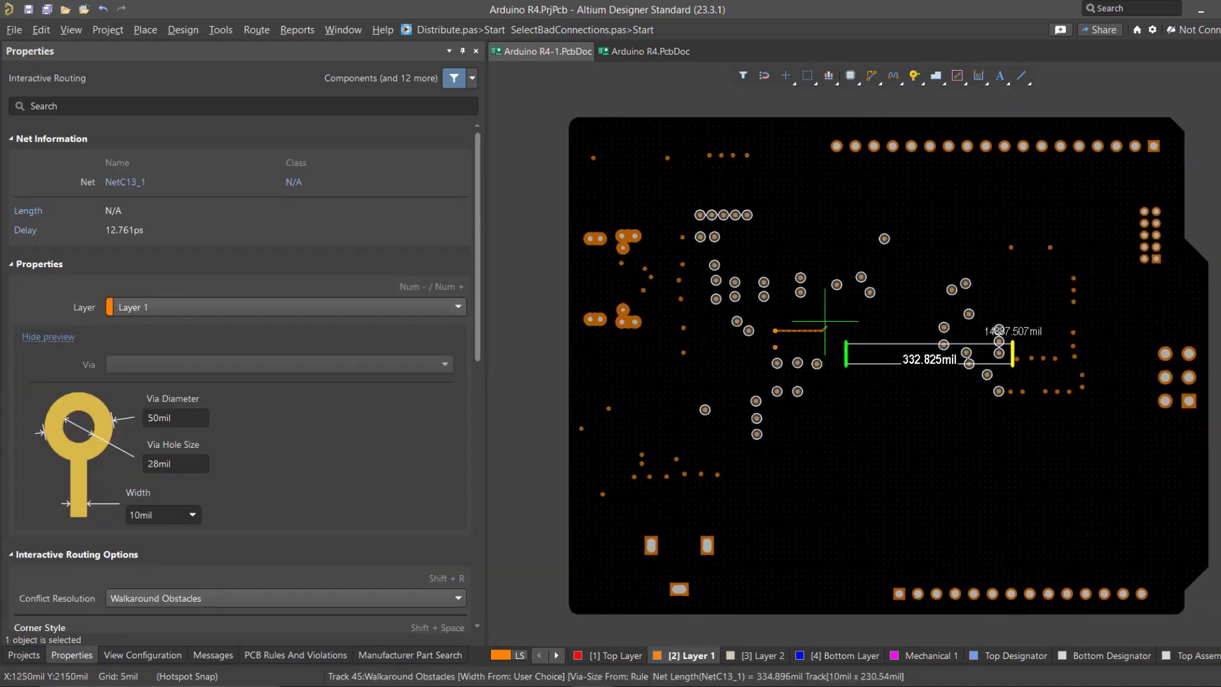
{"action": "right_click", "coordinate": [893, 347]}
{"action": "right_click", "coordinate": [893, 347]}
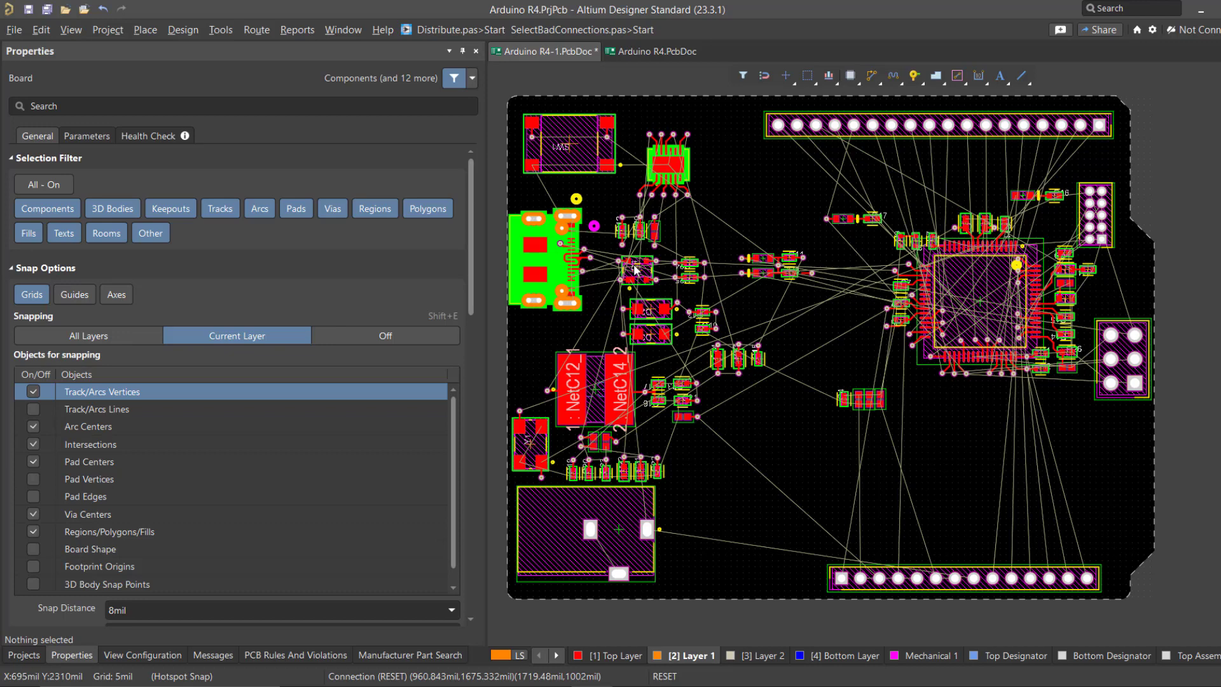
Route a 10 mil wide P001_AN01_AMP- track about 987 mil long on Layer 1, from pad 11 of the lower header up past the processor's vias.
{"action": "left_click", "coordinate": [256, 30]}
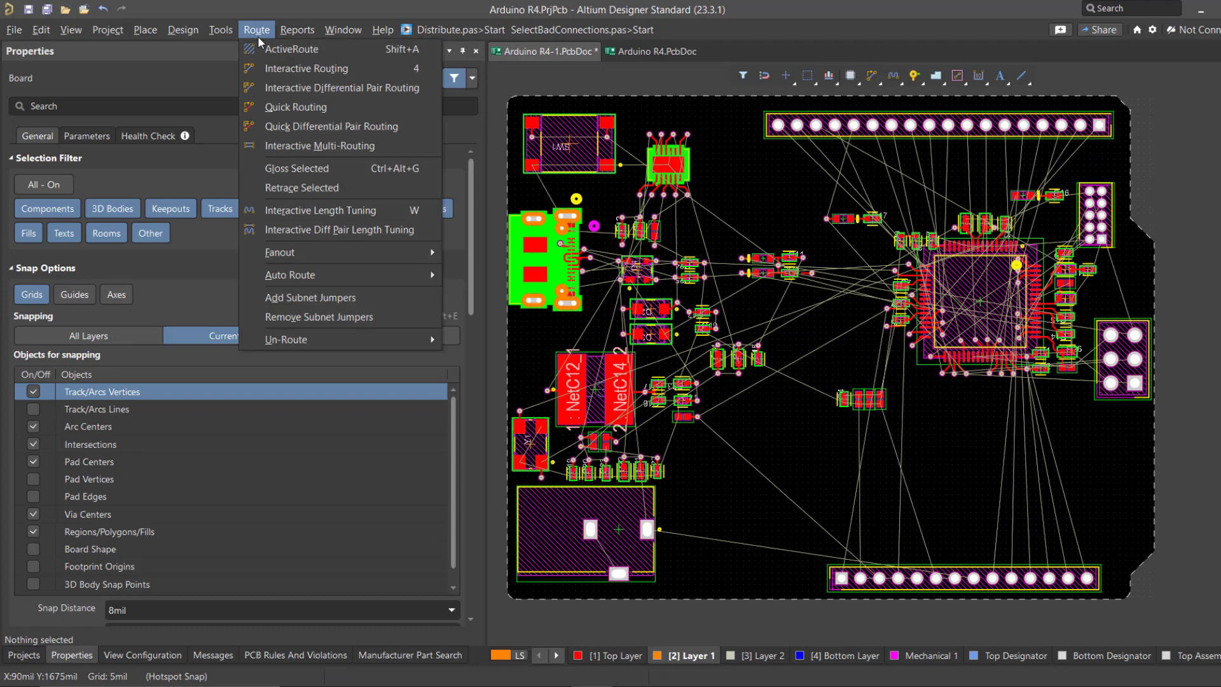
{"action": "left_click", "coordinate": [283, 68]}
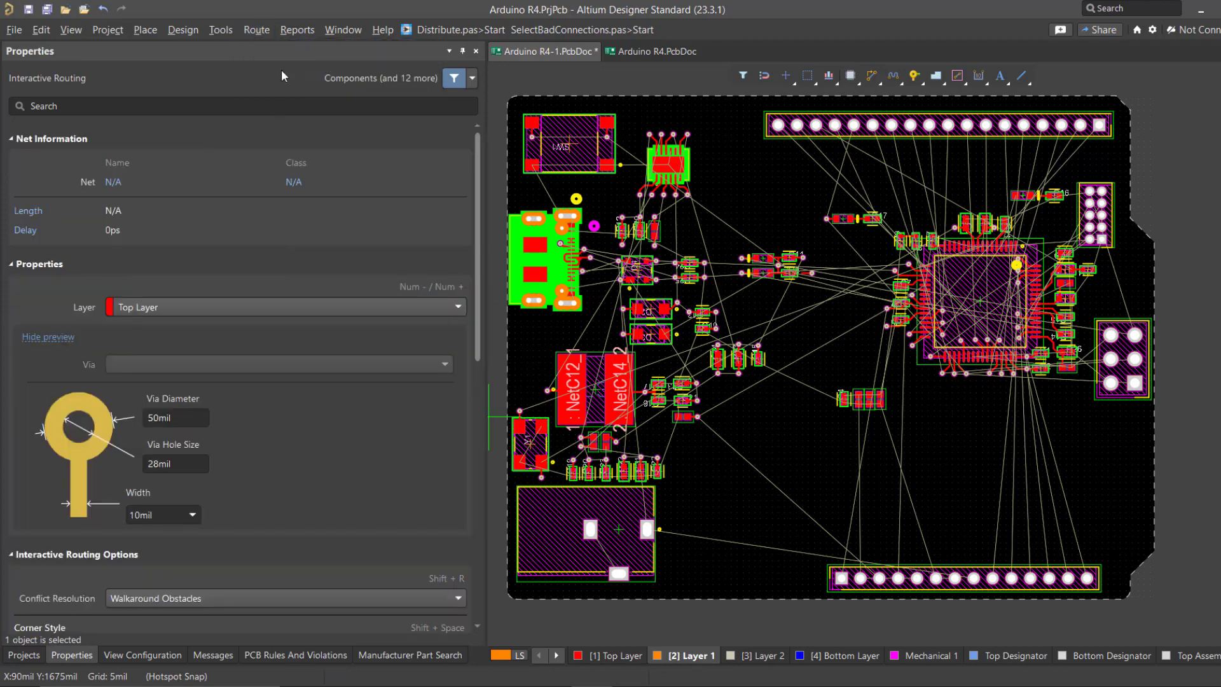
{"action": "scroll", "coordinate": [1024, 543], "scroll_direction": "up", "scroll_amount": 3, "text": "ctrl"}
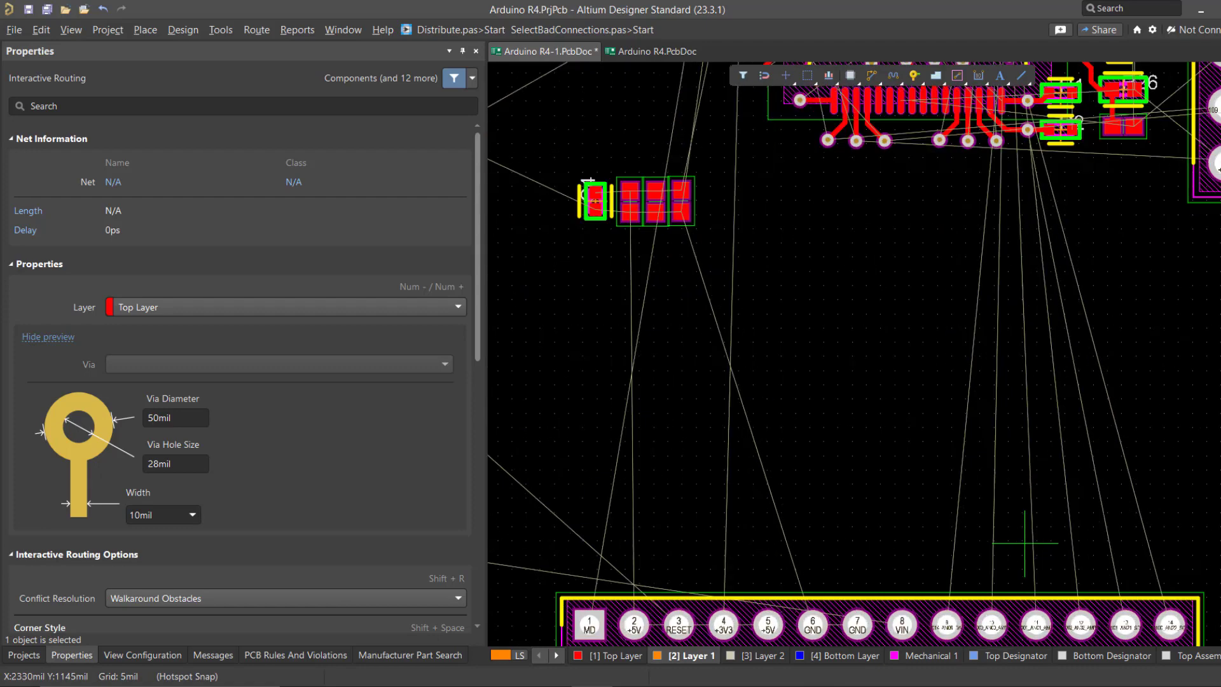
{"action": "key", "text": "shift+s"}
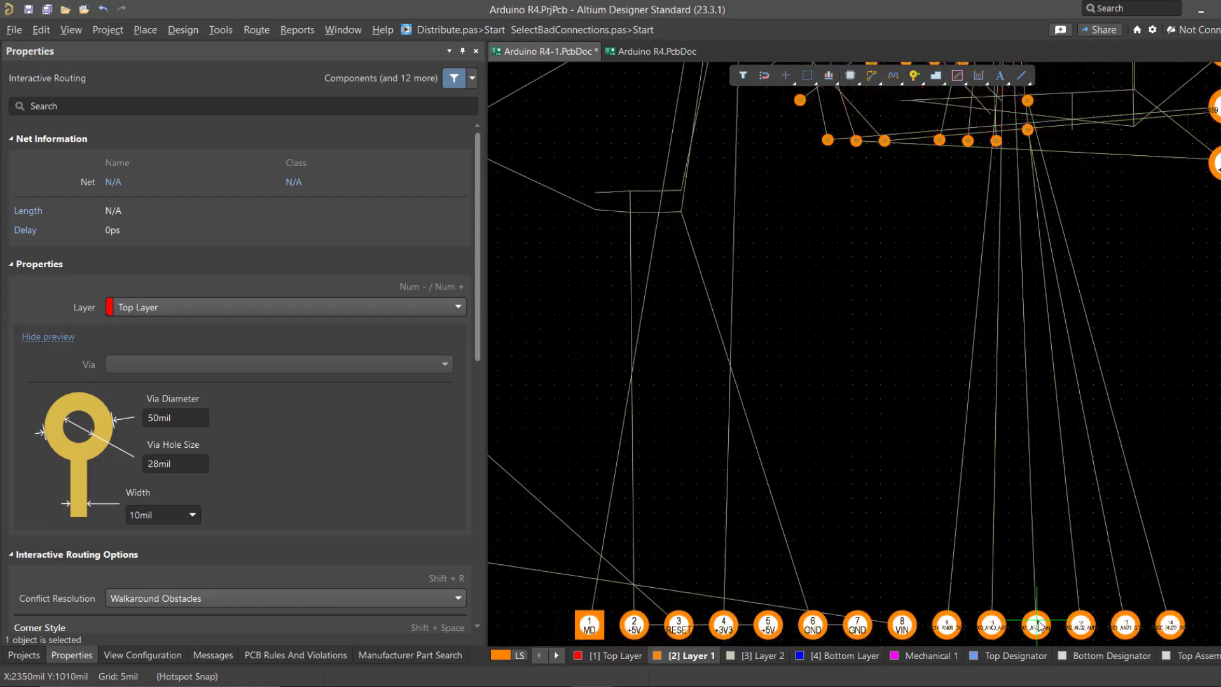
{"action": "scroll", "coordinate": [1043, 636], "scroll_direction": "up", "scroll_amount": 5, "text": "ctrl"}
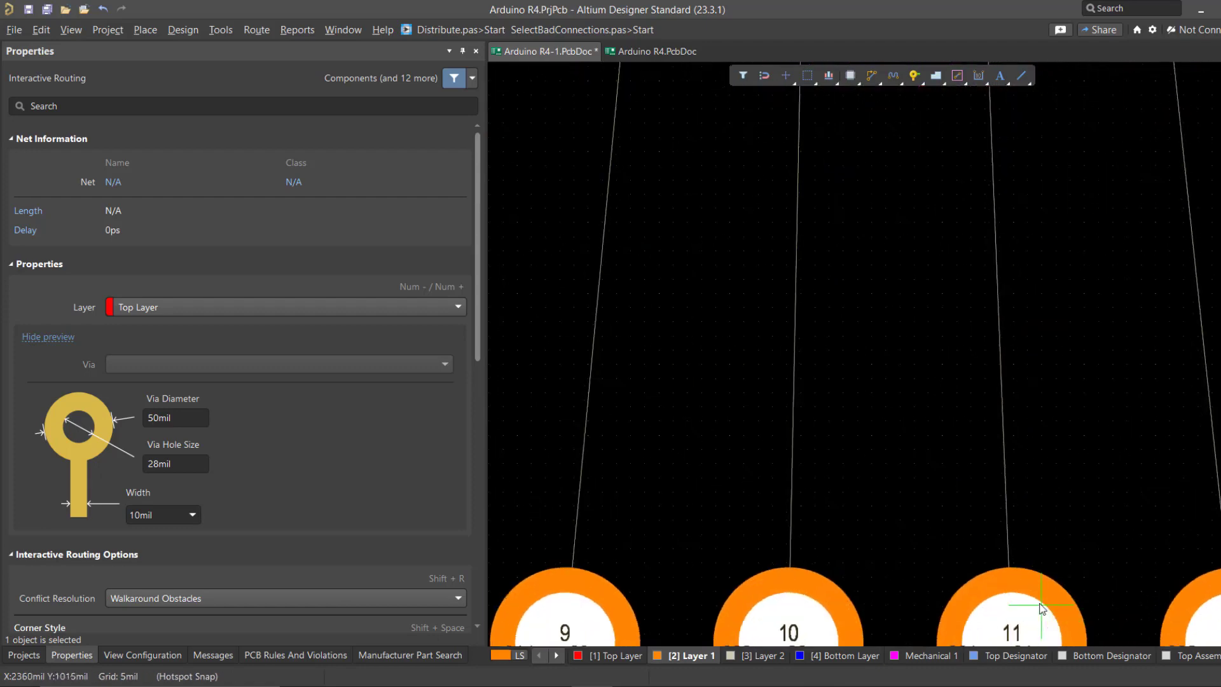
{"action": "right_click_drag", "start_coordinate": [999, 482], "coordinate": [996, 425]}
{"action": "left_click", "coordinate": [999, 598]}
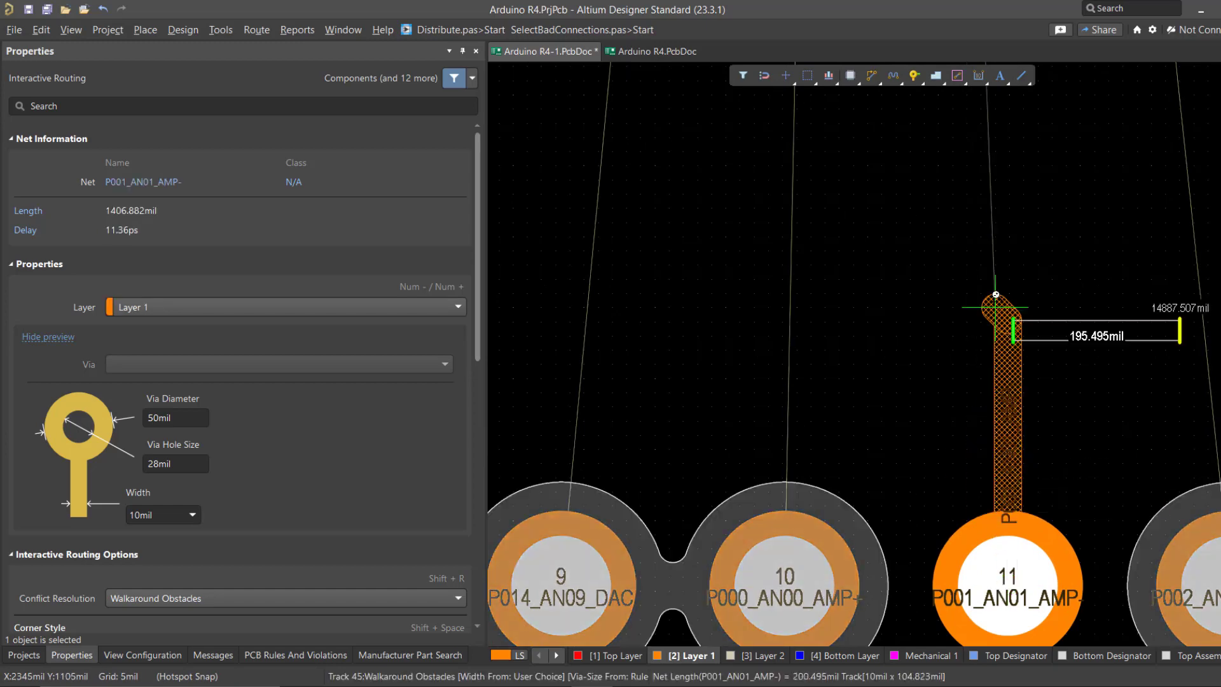
{"action": "scroll", "coordinate": [987, 423], "scroll_direction": "down", "scroll_amount": 5, "text": "ctrl"}
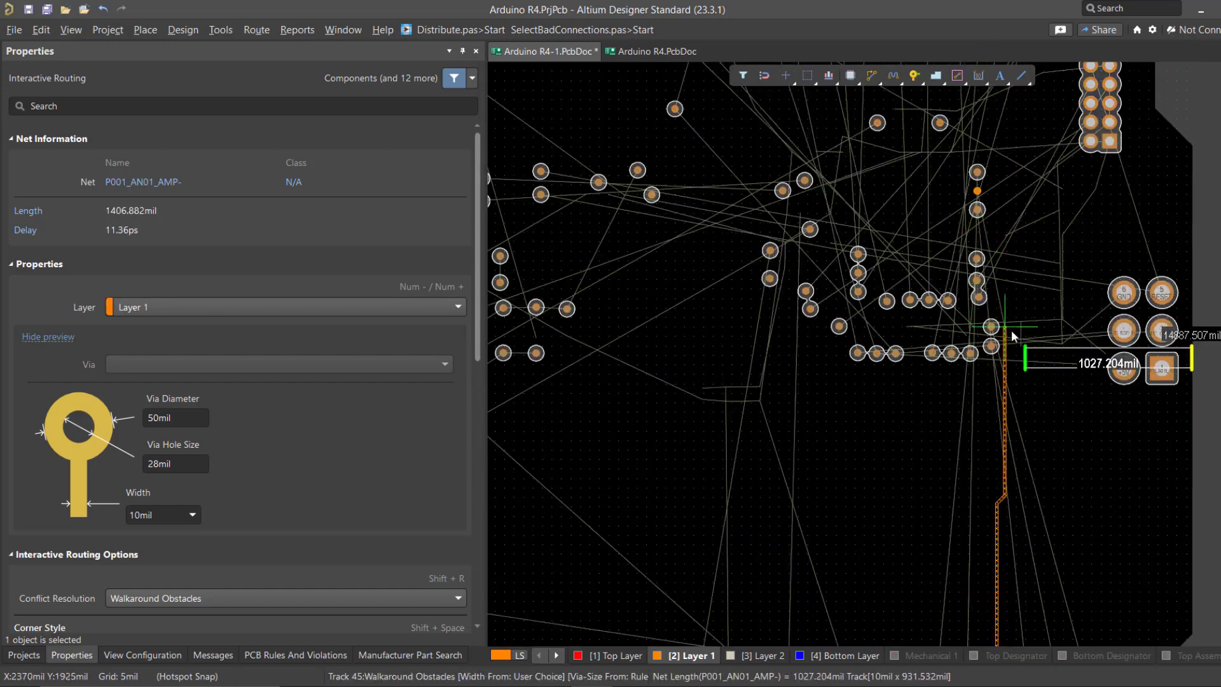
{"action": "scroll", "coordinate": [1012, 345], "scroll_direction": "up", "scroll_amount": 2, "text": "ctrl"}
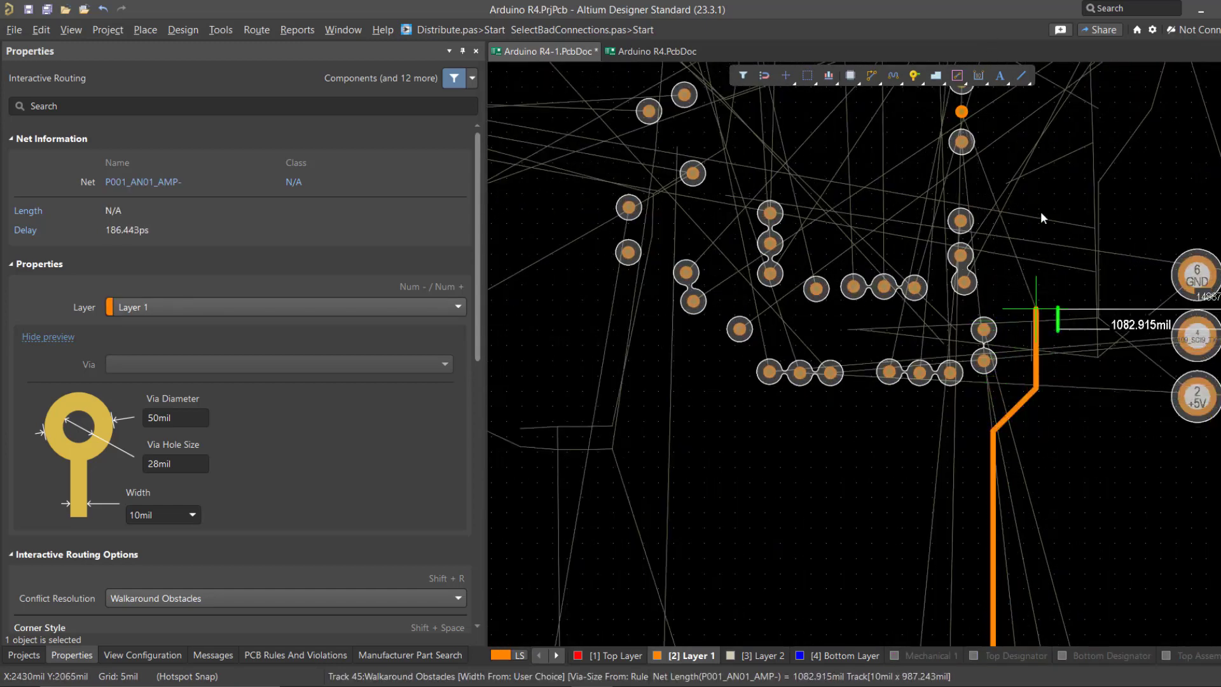
Extend the P001_AN01_AMP- track on Layer 1 to its matching via beside the processor and finish the route.
{"action": "right_click_drag", "start_coordinate": [1011, 419], "coordinate": [963, 111]}
{"action": "scroll", "coordinate": [989, 234], "scroll_direction": "down", "scroll_amount": 2, "text": "ctrl"}
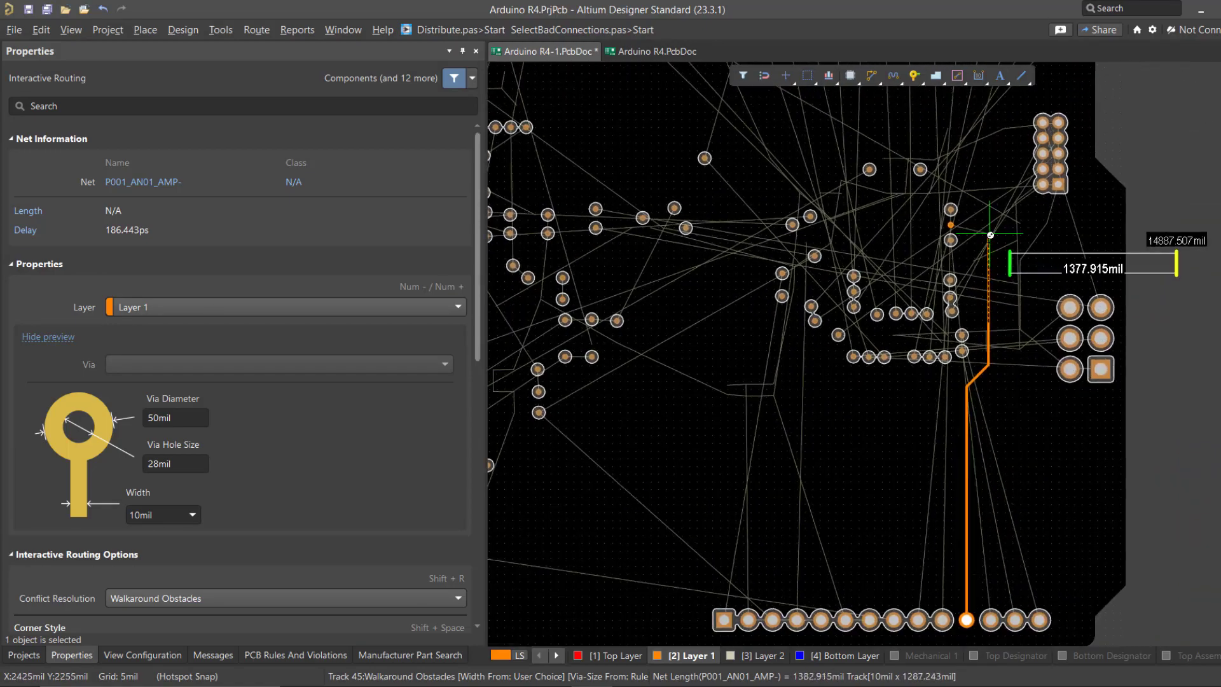
{"action": "scroll", "coordinate": [987, 231], "scroll_direction": "up", "scroll_amount": 4, "text": "ctrl"}
{"action": "scroll", "coordinate": [840, 232], "scroll_direction": "up", "scroll_amount": 2, "text": "ctrl"}
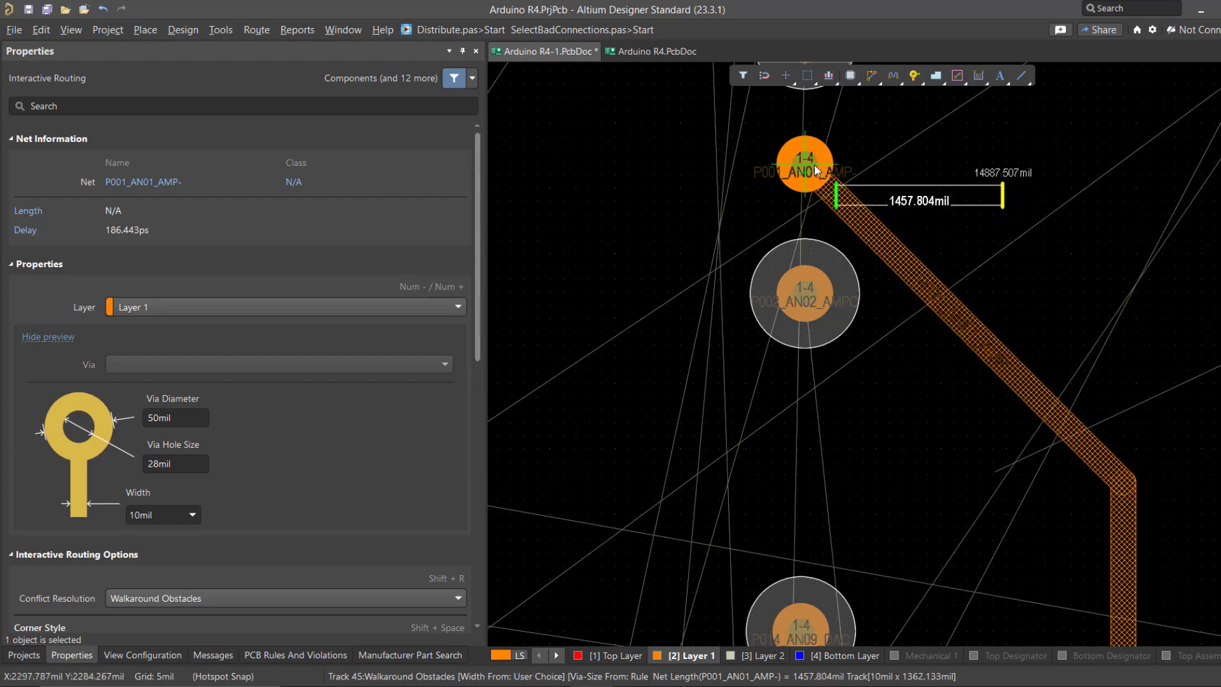
{"action": "left_click", "coordinate": [814, 164]}
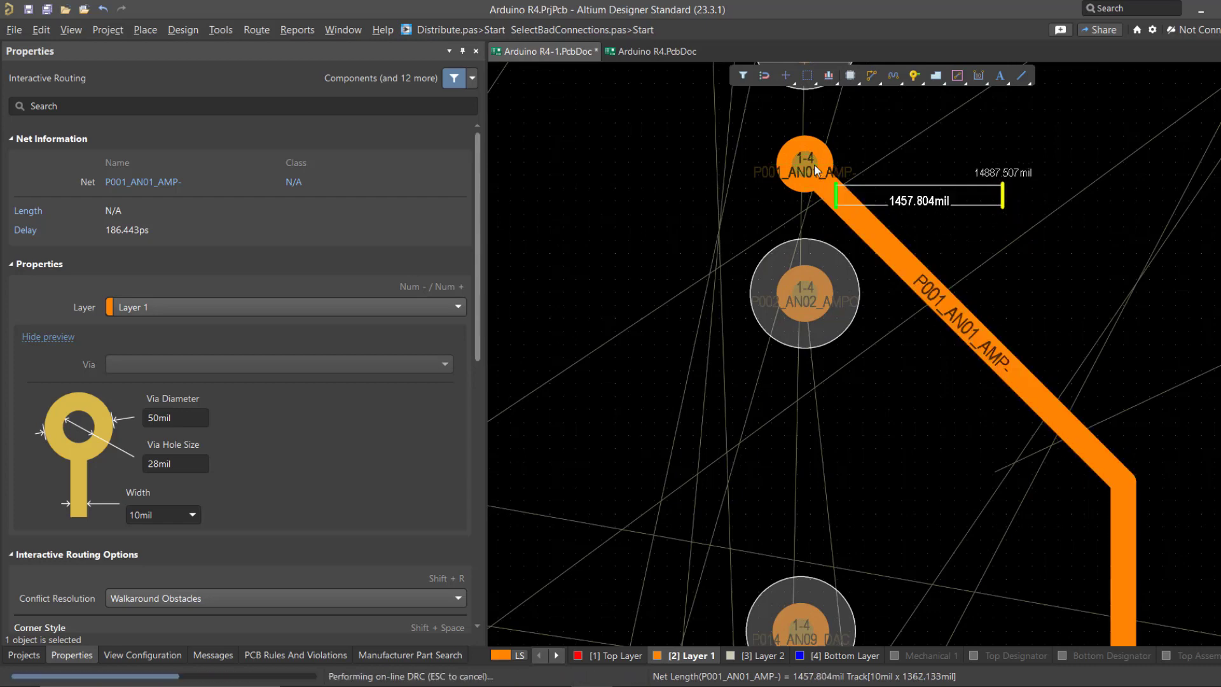
{"action": "right_click", "coordinate": [889, 162]}
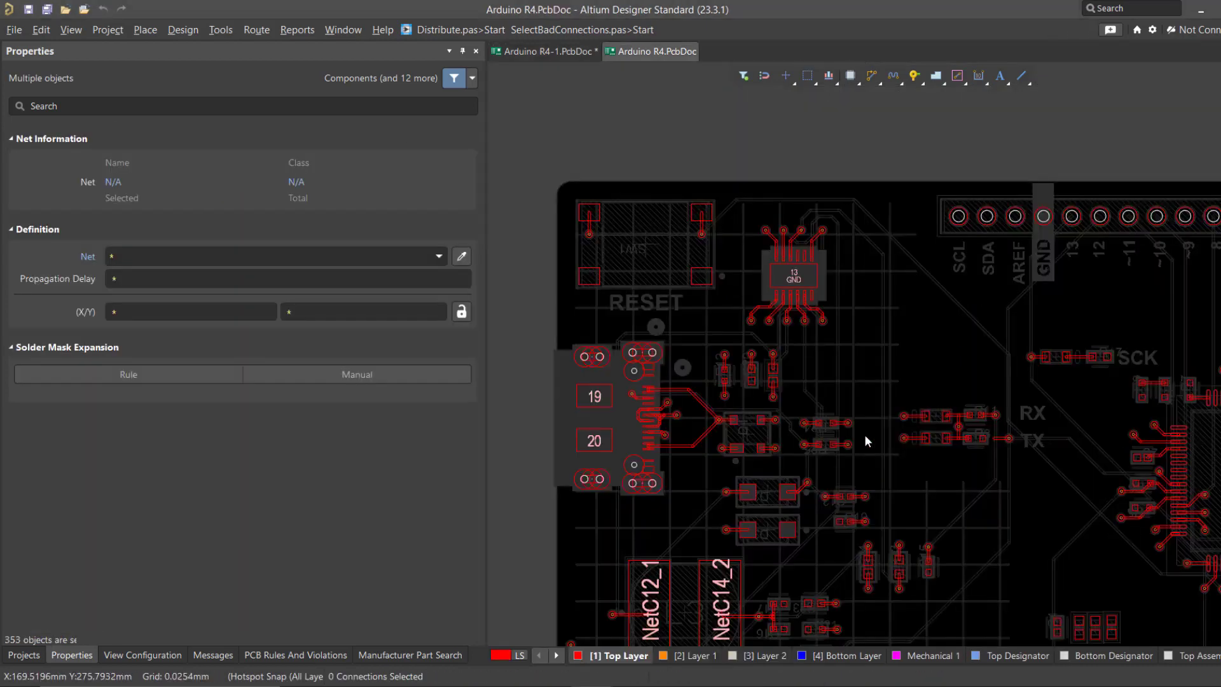
In the completed Arduino R4.PcbDoc layout, clear the selection and display all layers together.
{"action": "left_click", "coordinate": [864, 435]}
{"action": "scroll", "coordinate": [864, 435], "scroll_direction": "down", "scroll_amount": 2, "text": "ctrl"}
{"action": "right_click_drag", "start_coordinate": [699, 370], "coordinate": [674, 279]}
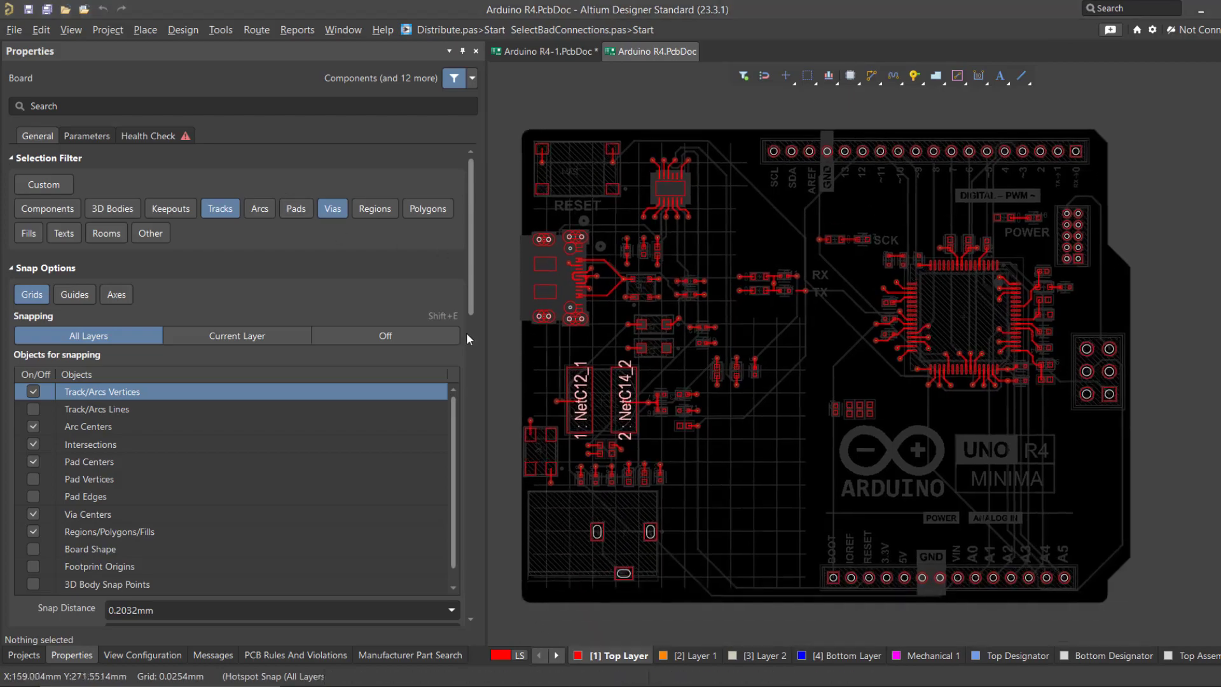
{"action": "left_click", "coordinate": [760, 446]}
{"action": "mouse_move", "coordinate": [760, 446]}
{"action": "right_mouse_down"}
{"action": "mouse_move", "coordinate": [769, 482]}
{"action": "mouse_move", "coordinate": [758, 469]}
{"action": "right_mouse_up"}
{"action": "scroll", "coordinate": [770, 482], "scroll_direction": "up", "scroll_amount": 1, "text": "ctrl"}
{"action": "key", "text": "shift+s"}
{"action": "key", "text": "shift+s"}
{"action": "scroll", "coordinate": [757, 469], "scroll_direction": "up", "scroll_amount": 1, "text": "ctrl"}
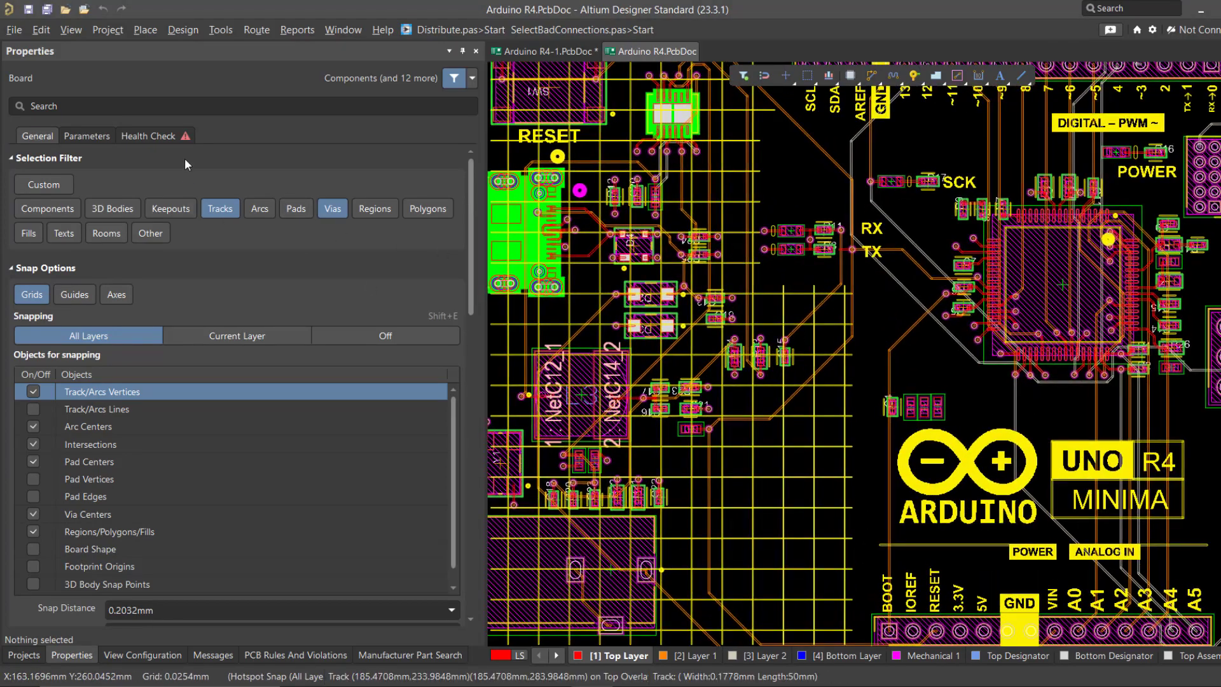
Inspect the routing and silkscreen of the completed board in 2D and 3D.
{"action": "left_click", "coordinate": [252, 32]}
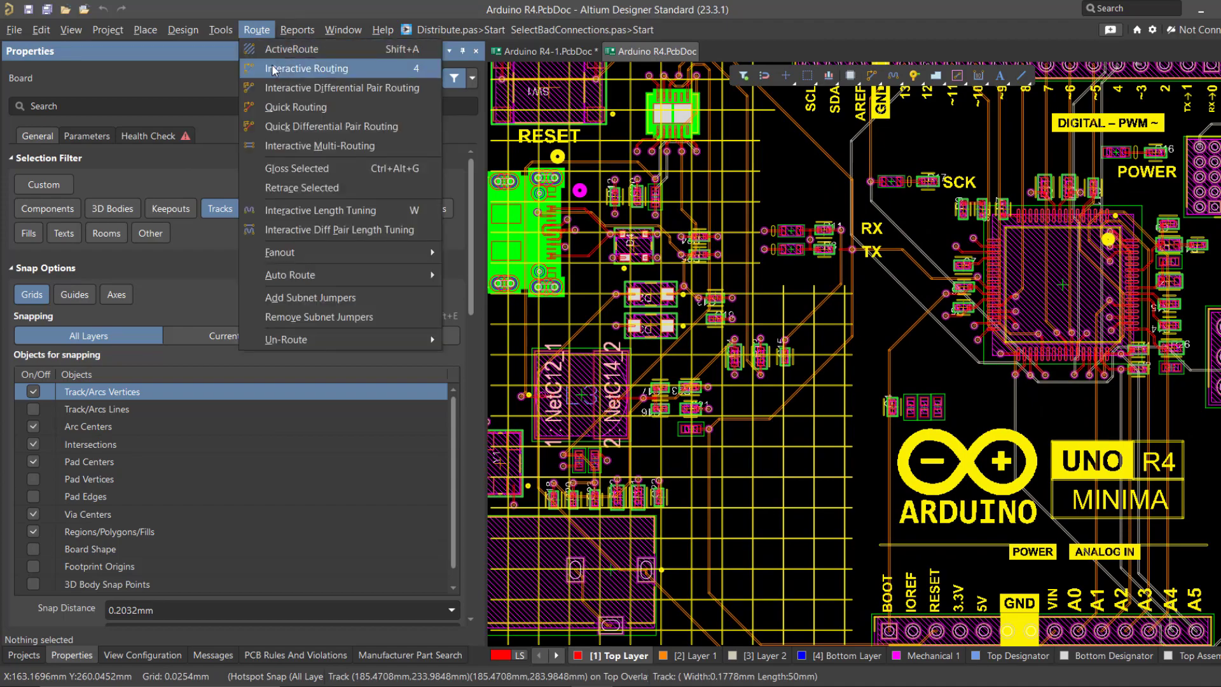
{"action": "scroll", "coordinate": [888, 342], "scroll_direction": "down", "scroll_amount": 3, "text": "ctrl"}
{"action": "right_click_drag", "start_coordinate": [860, 364], "coordinate": [833, 341]}
{"action": "scroll", "coordinate": [833, 341], "scroll_direction": "up", "scroll_amount": 1, "text": "ctrl"}
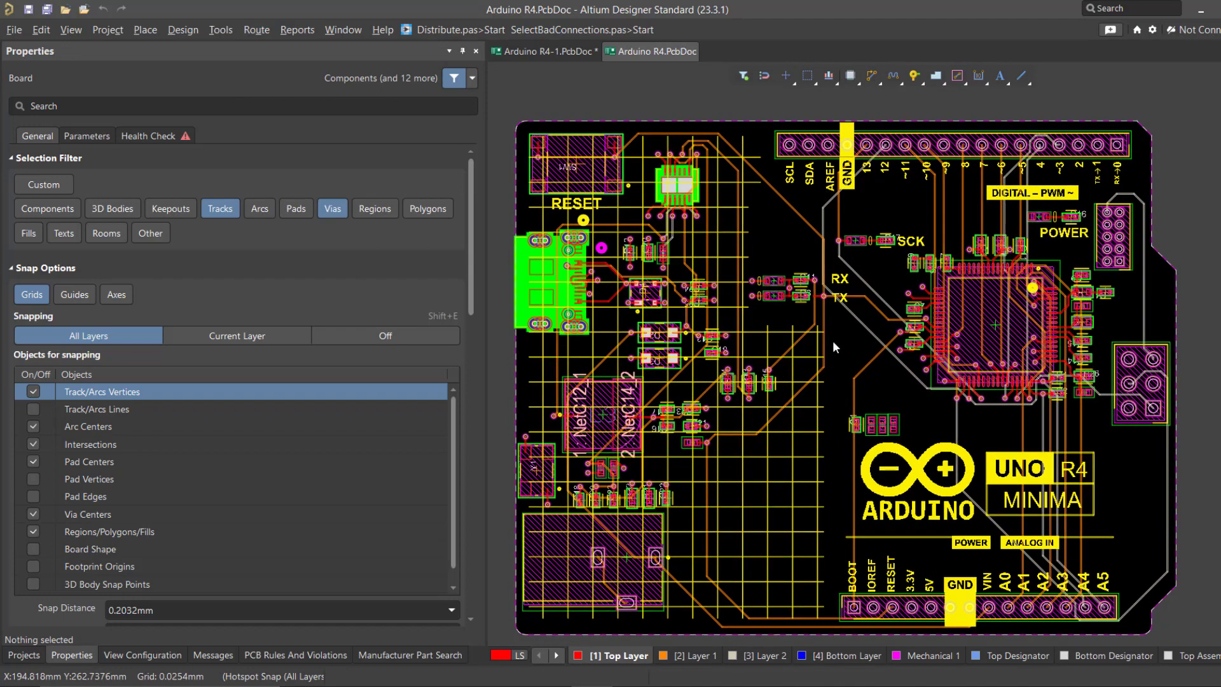
{"action": "right_click_drag", "start_coordinate": [833, 341], "coordinate": [811, 436]}
{"action": "key", "text": "3"}
{"action": "key", "text": "2"}
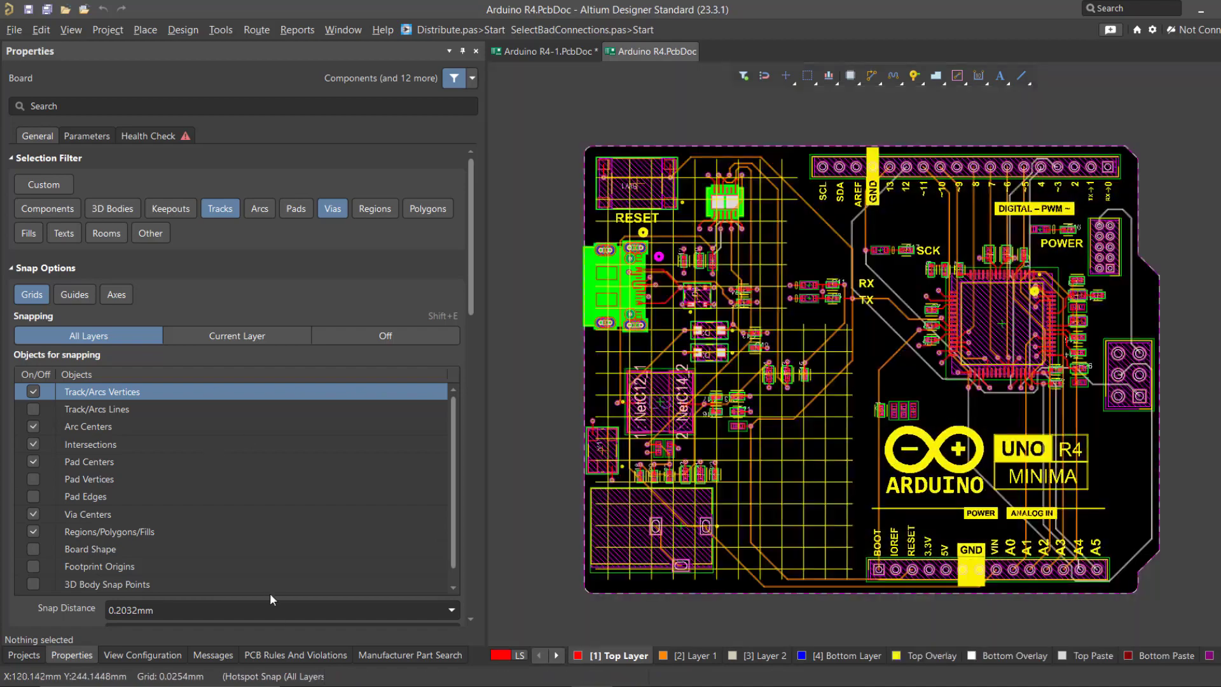
Clear the listed design rule violations for the All Rules class.
{"action": "left_click", "coordinate": [290, 655]}
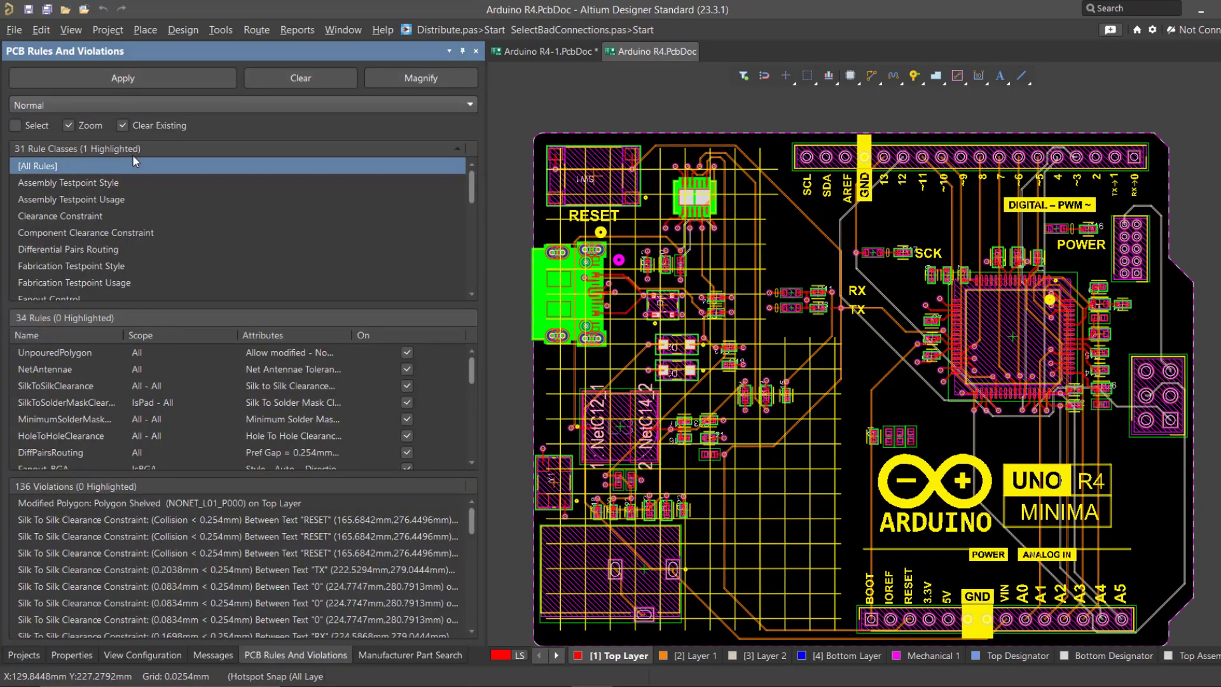
{"action": "right_click", "coordinate": [141, 165]}
{"action": "left_click", "coordinate": [193, 247]}
Inspect the completed Arduino board in 3D from a tilted angle.
{"action": "scroll", "coordinate": [727, 410], "scroll_direction": "down", "scroll_amount": 2, "text": "ctrl"}
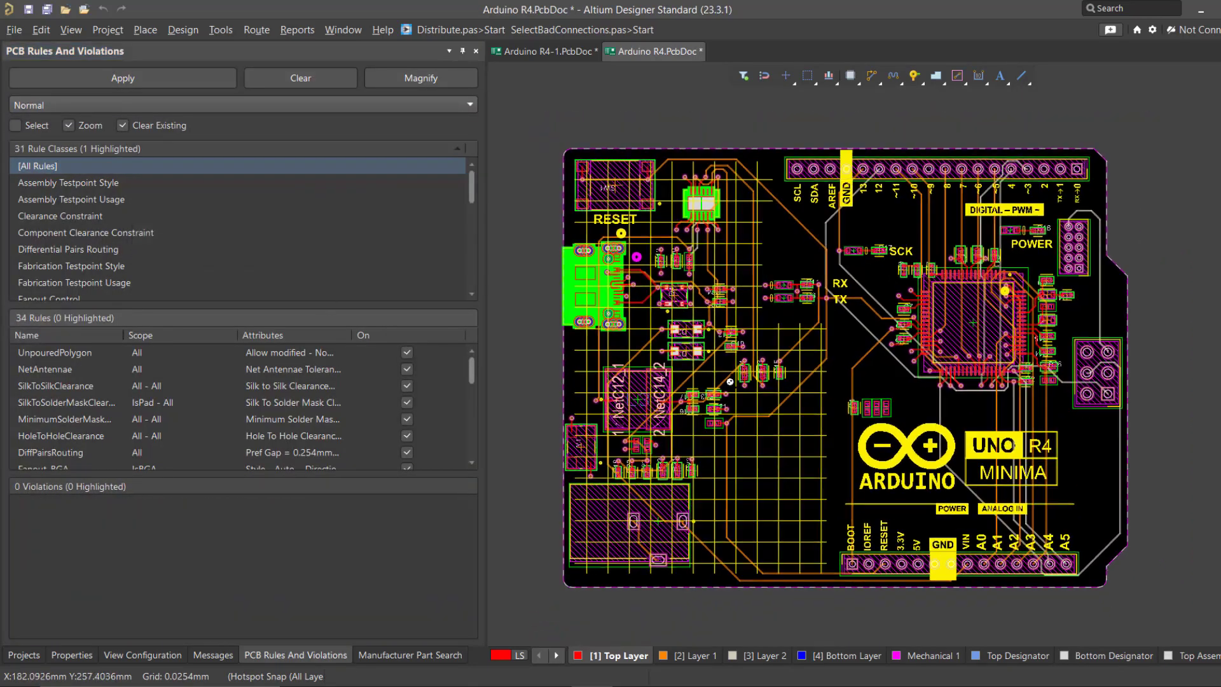
{"action": "key", "text": "3"}
{"action": "mouse_move", "coordinate": [771, 414]}
{"action": "right_mouse_down", "text": "shift"}
{"action": "mouse_move", "coordinate": [902, 469]}
{"action": "mouse_move", "coordinate": [628, 308]}
{"action": "mouse_move", "coordinate": [776, 401]}
{"action": "right_mouse_up", "text": "shift"}
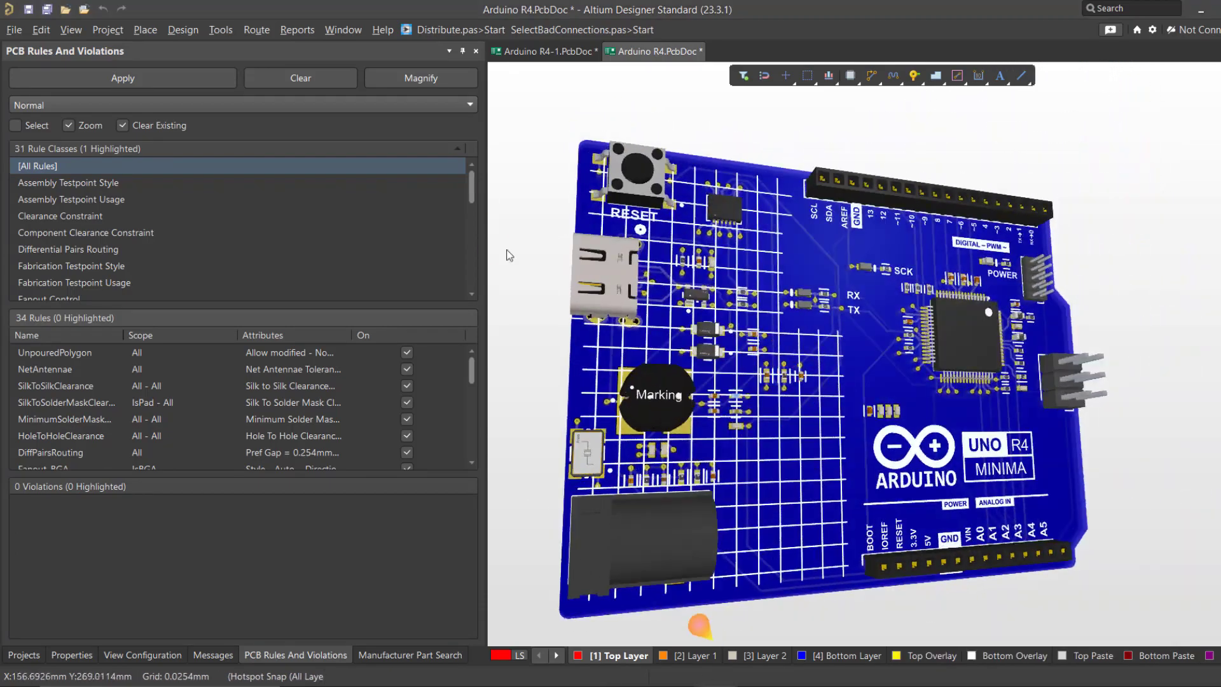